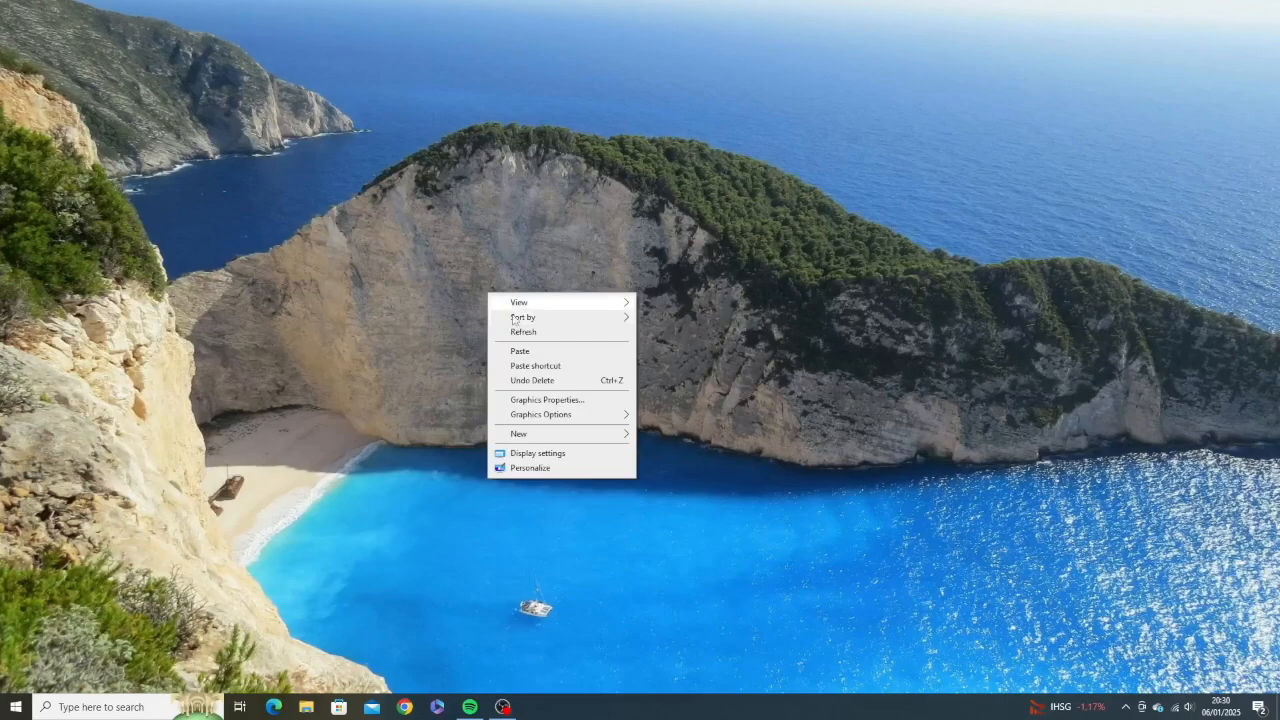
Step: Try to open python.org in Google Chrome using the first browser profile
left_click(508, 331)
left_click(405, 707)
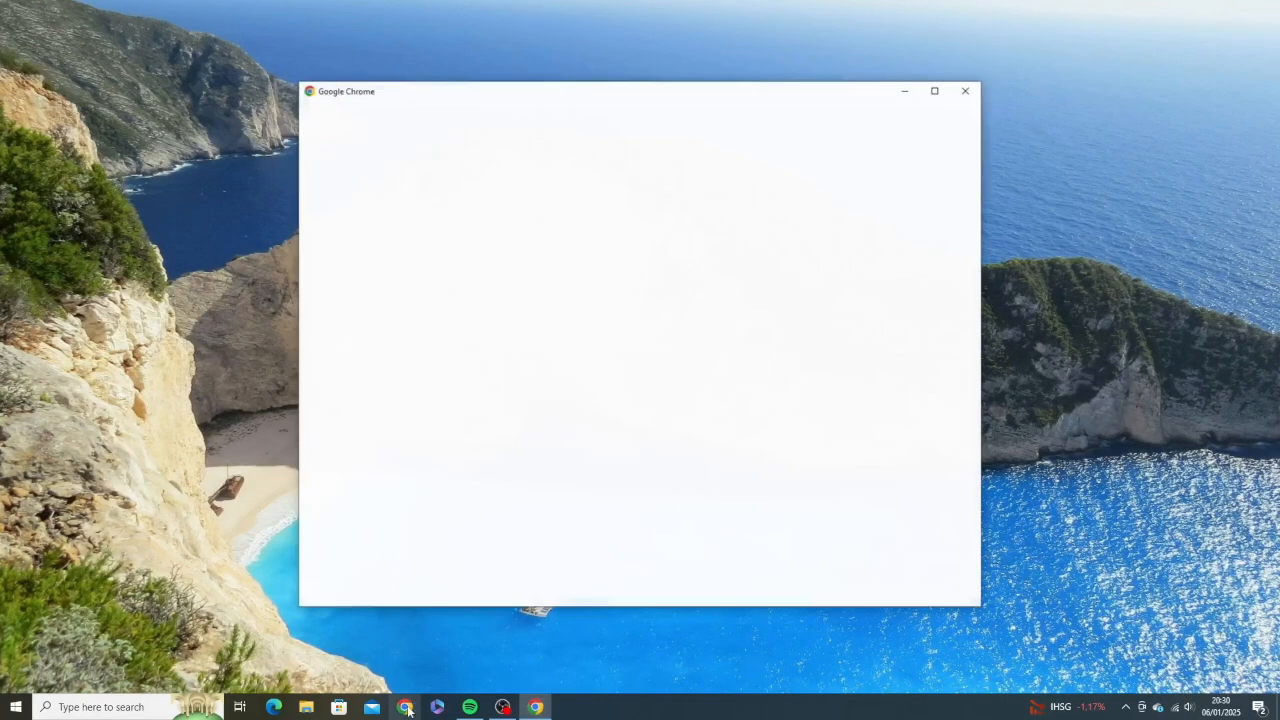
left_click(512, 436)
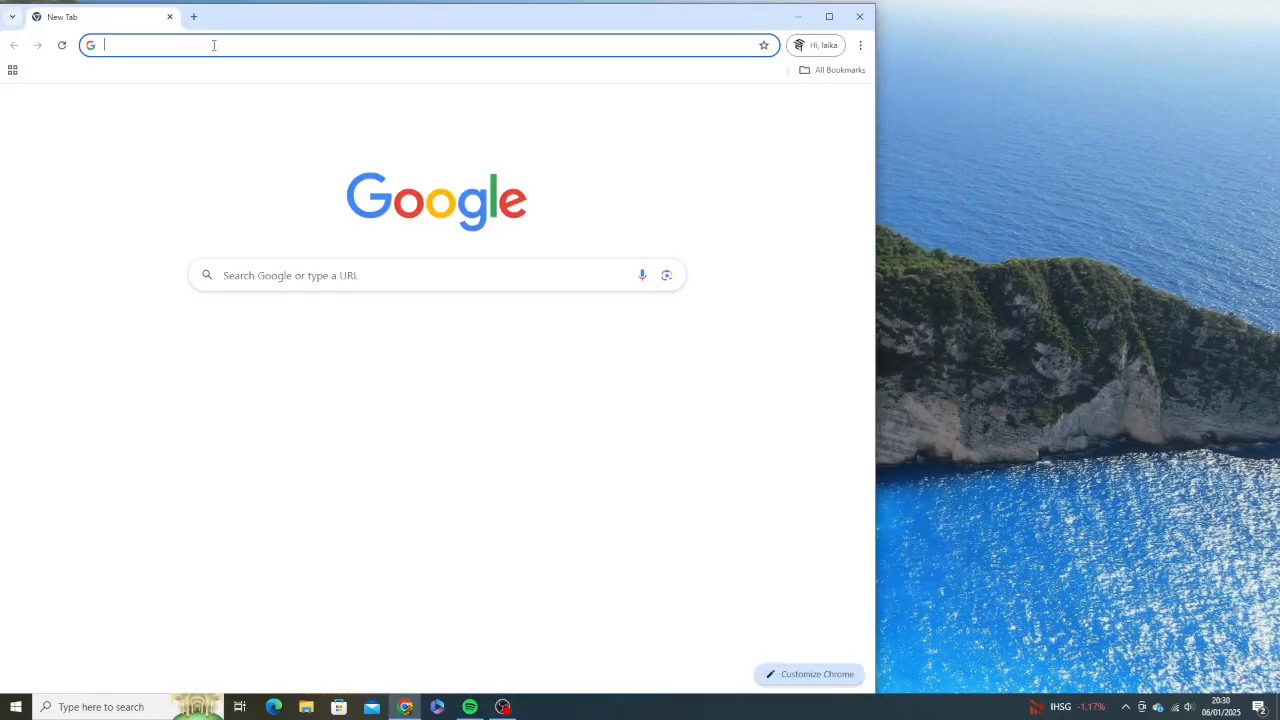
left_click(213, 45)
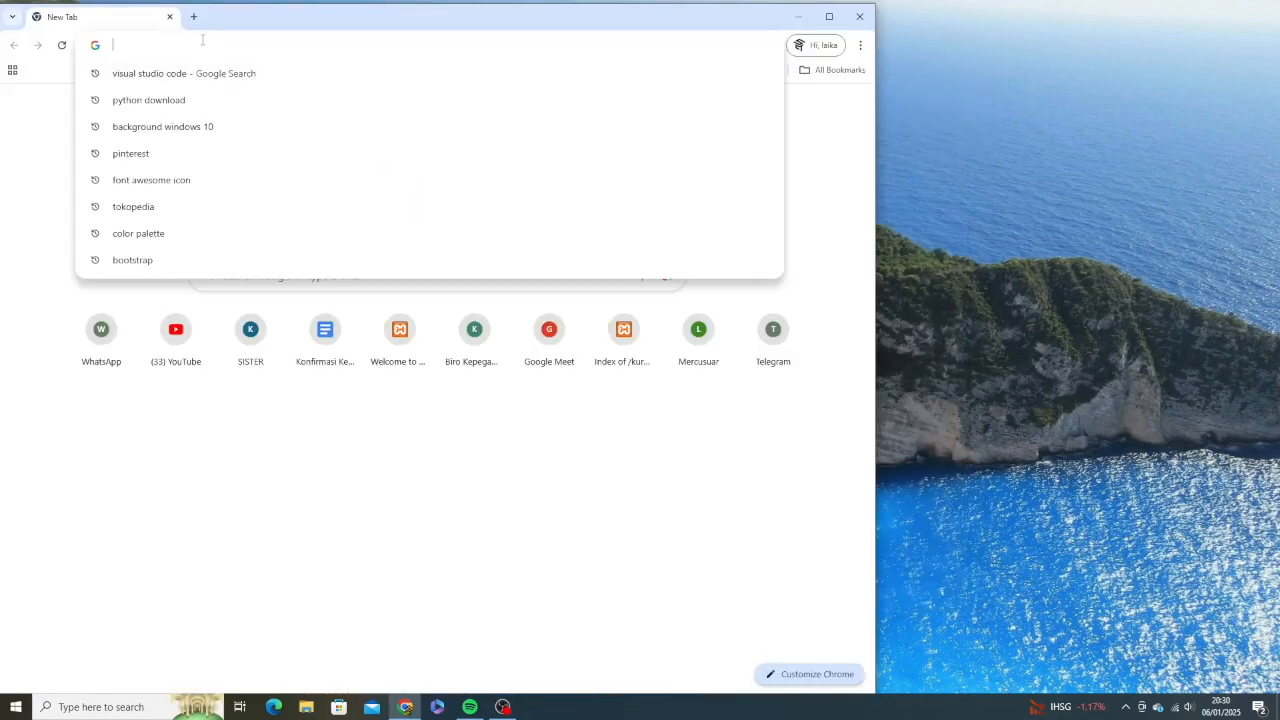
type("python")
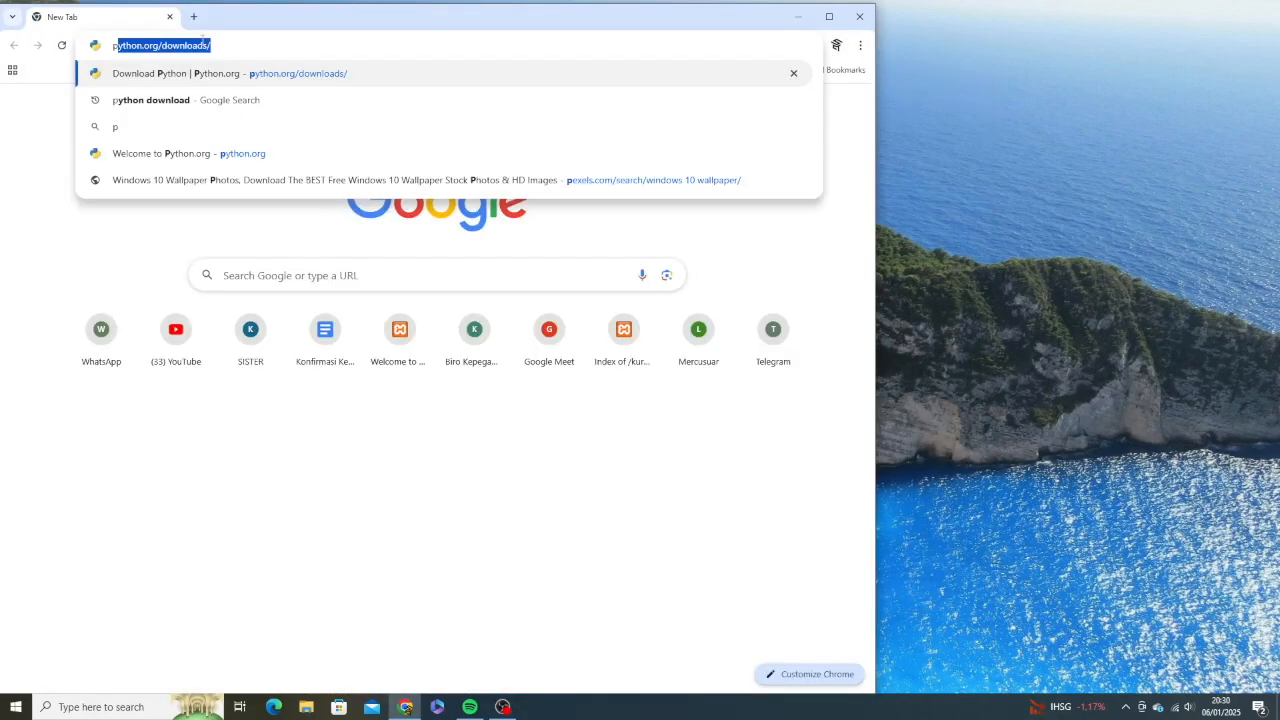
type(".org")
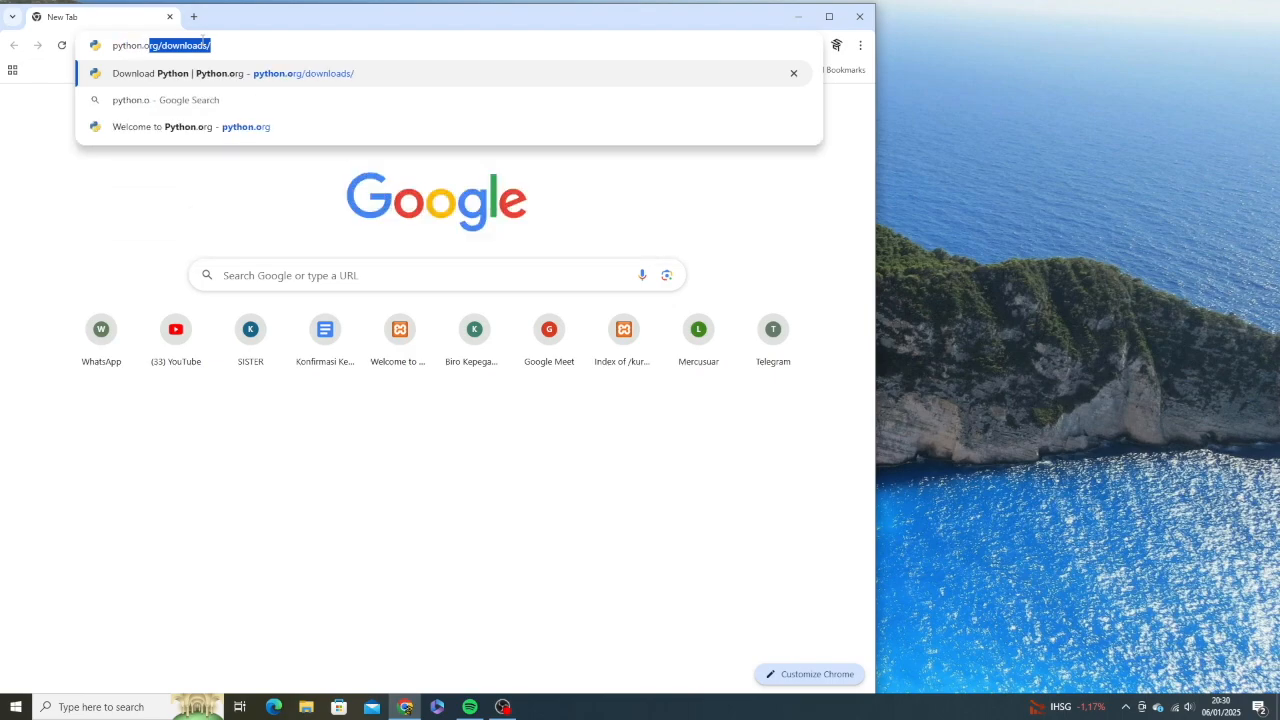
key("Delete")
key("Return")
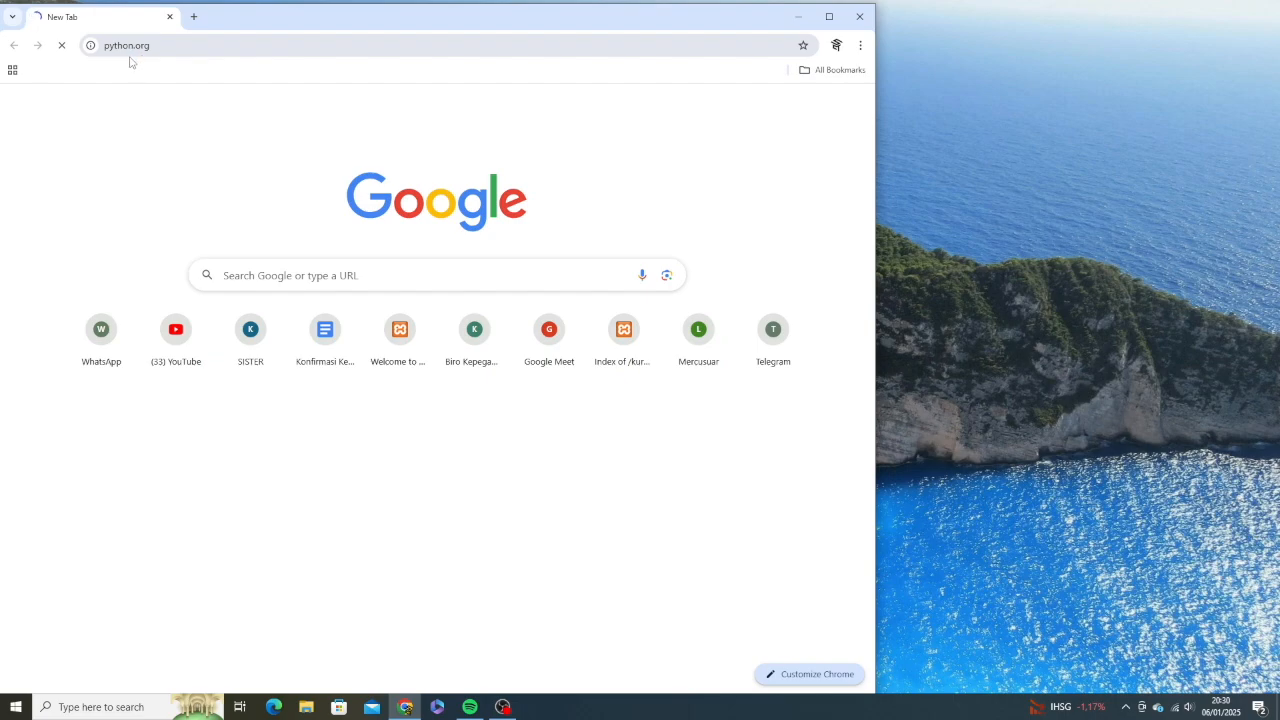
left_click(800, 24)
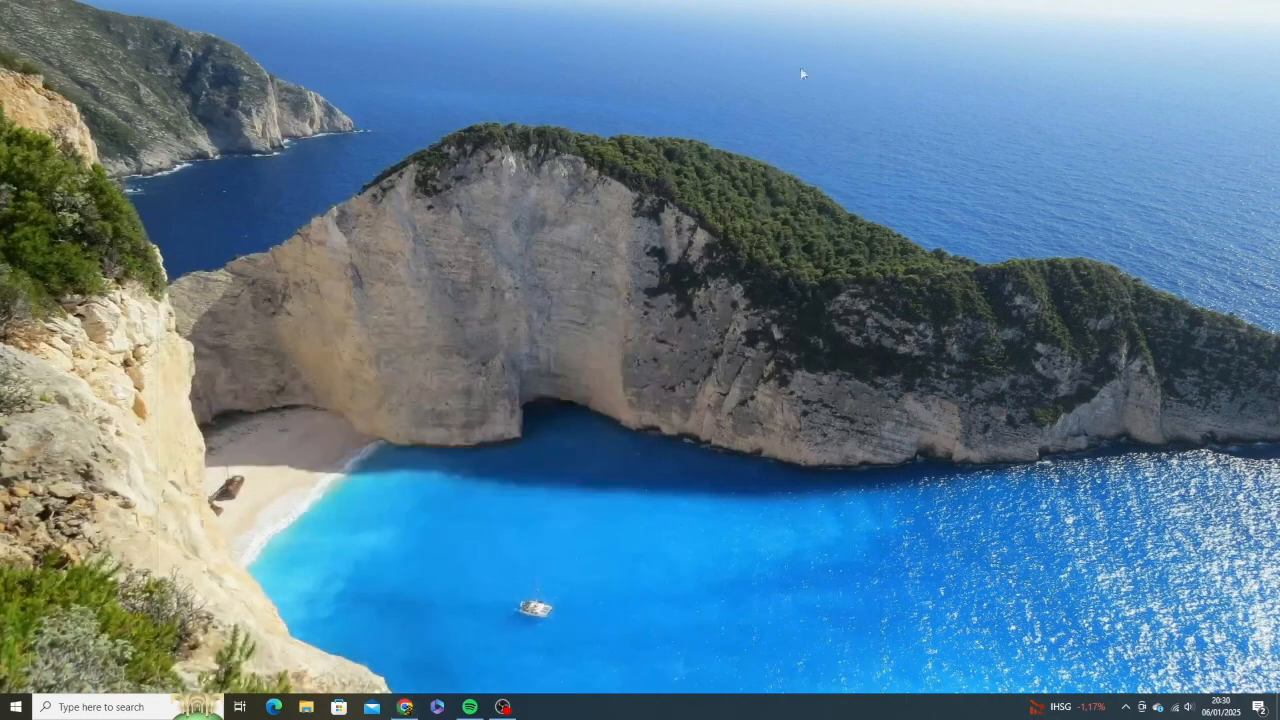
right_click(762, 131)
left_click(800, 174)
Step: Return to the browser window and try to reload the python.org page
left_click(397, 713)
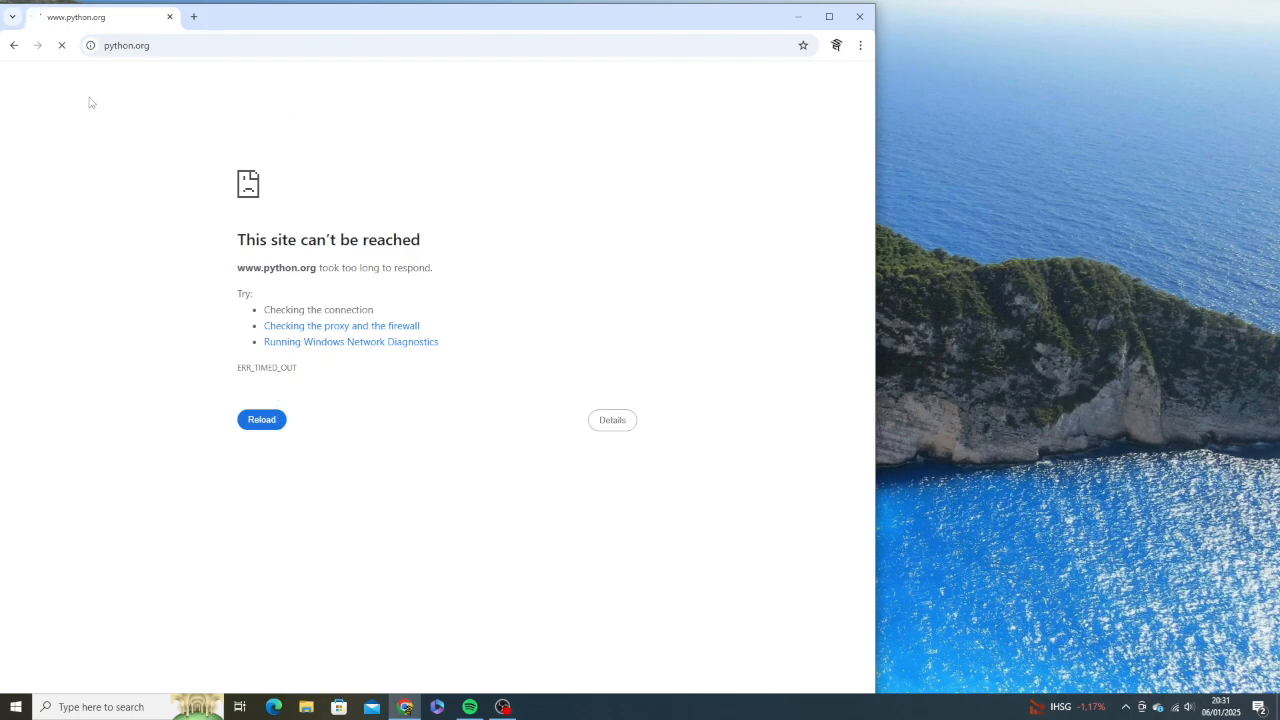
left_click(156, 47)
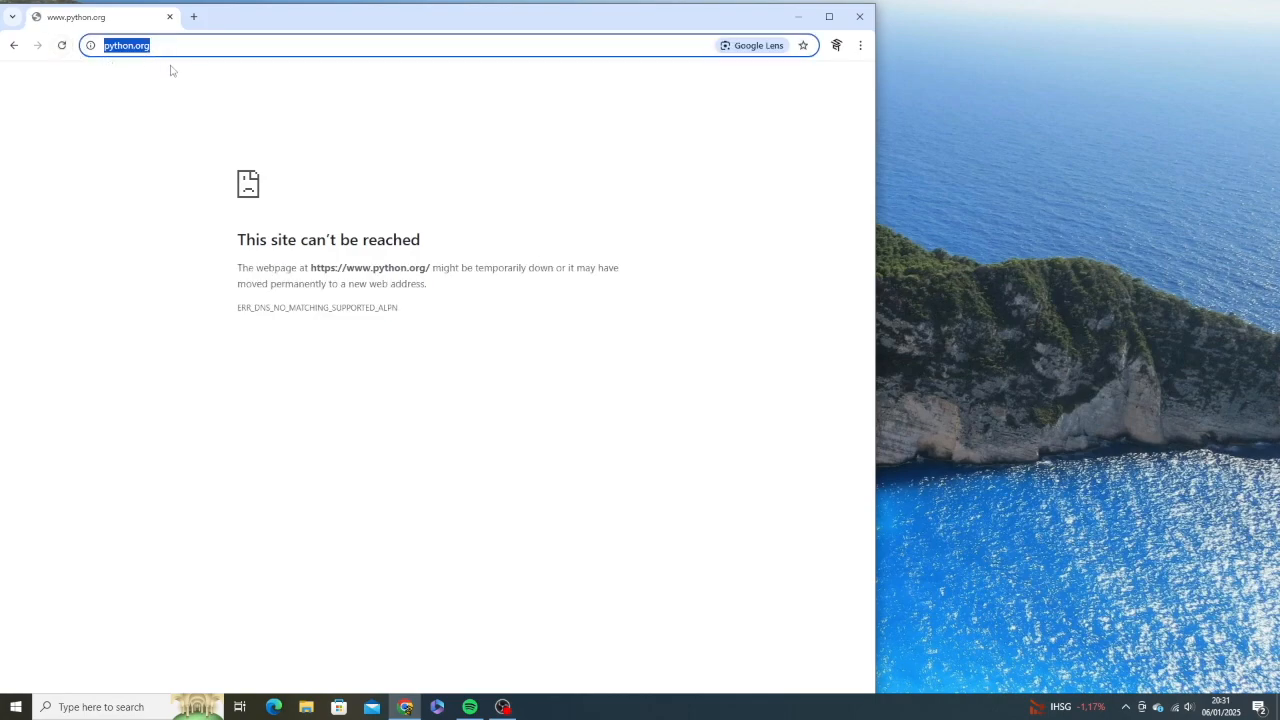
left_click(62, 47)
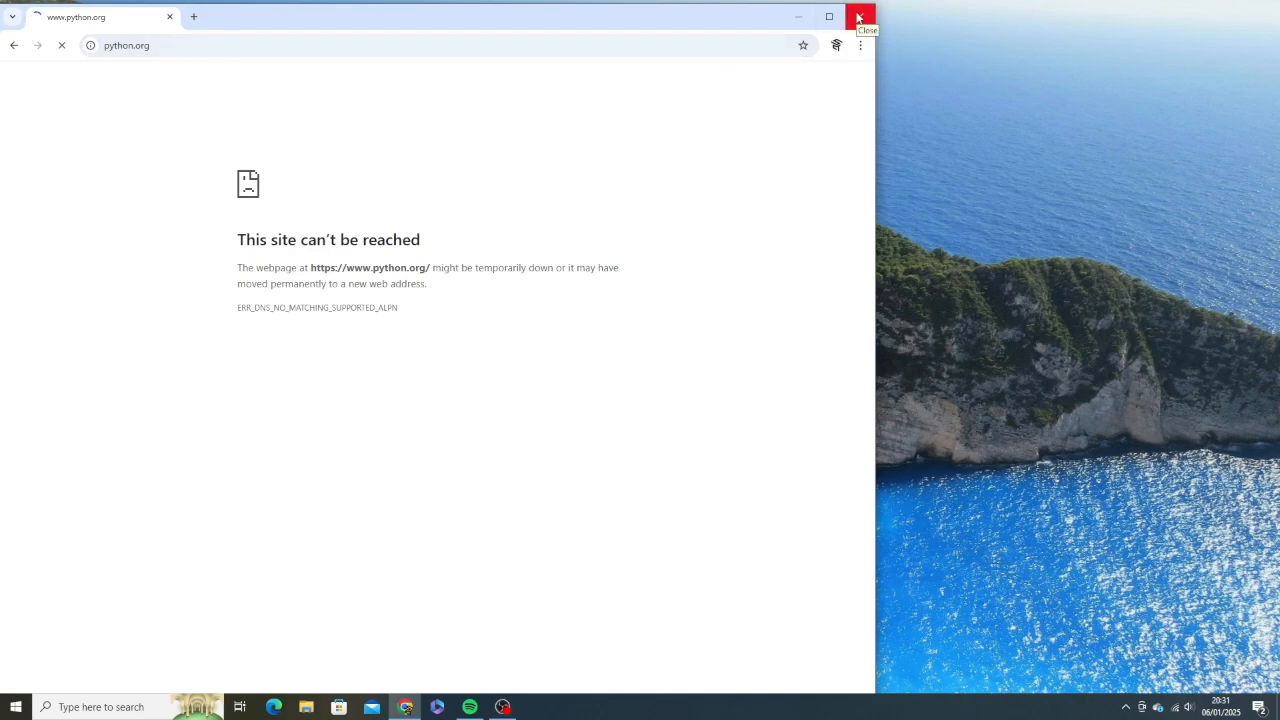
Step: Try a Google search for "python download" in a new browser tab
left_click(194, 17)
left_click(191, 45)
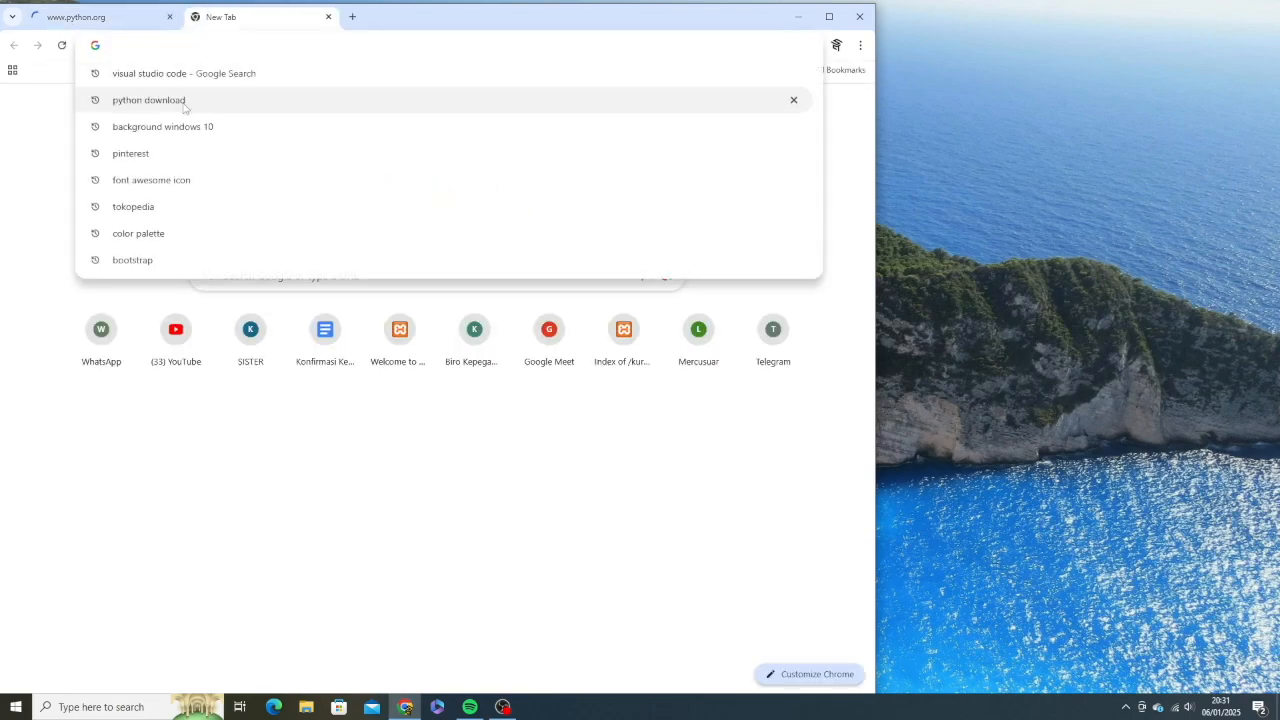
left_click(186, 101)
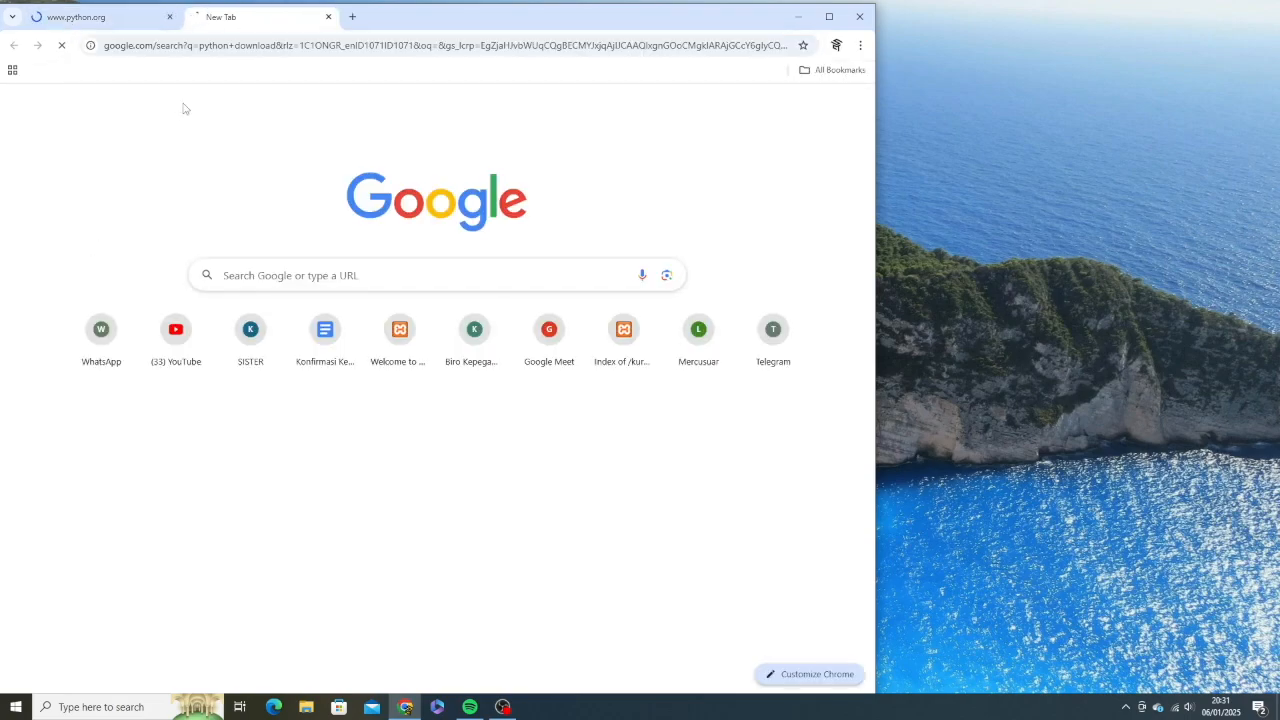
left_click(143, 20)
left_click(230, 16)
left_click(106, 24)
left_click(230, 20)
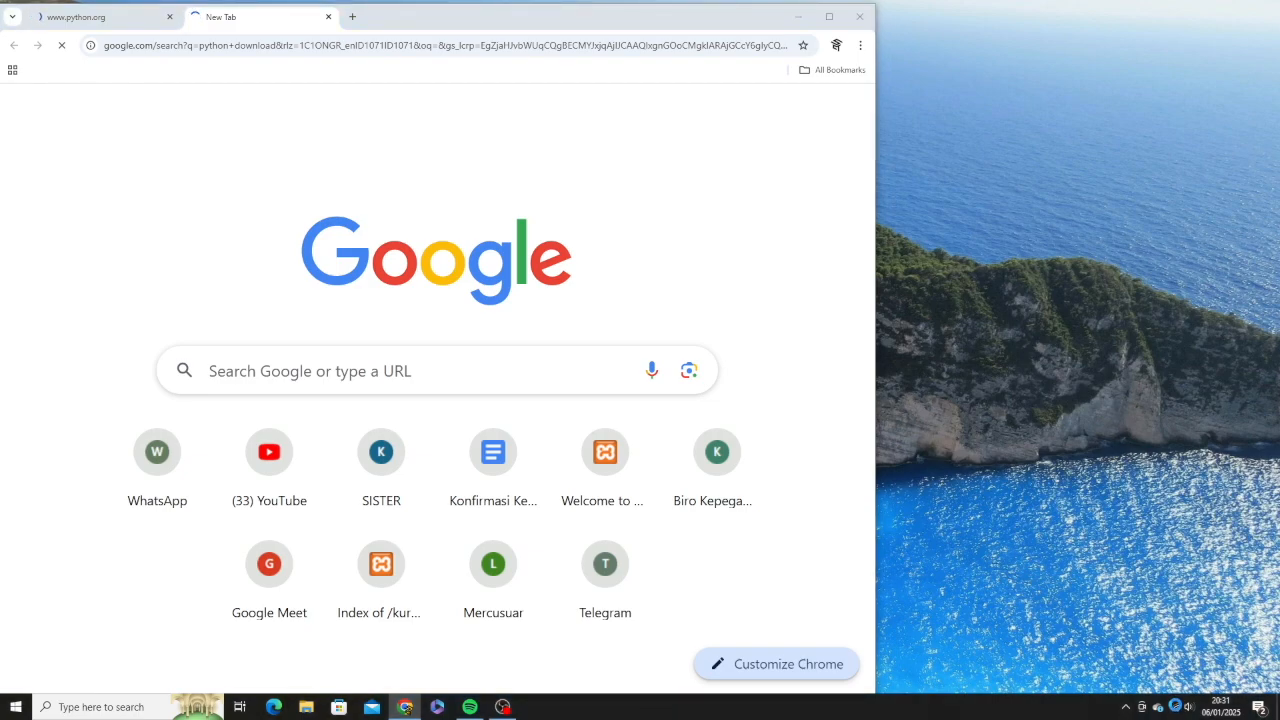
right_click(993, 305)
left_click(1010, 336)
left_click(799, 17)
right_click(929, 275)
left_click(962, 312)
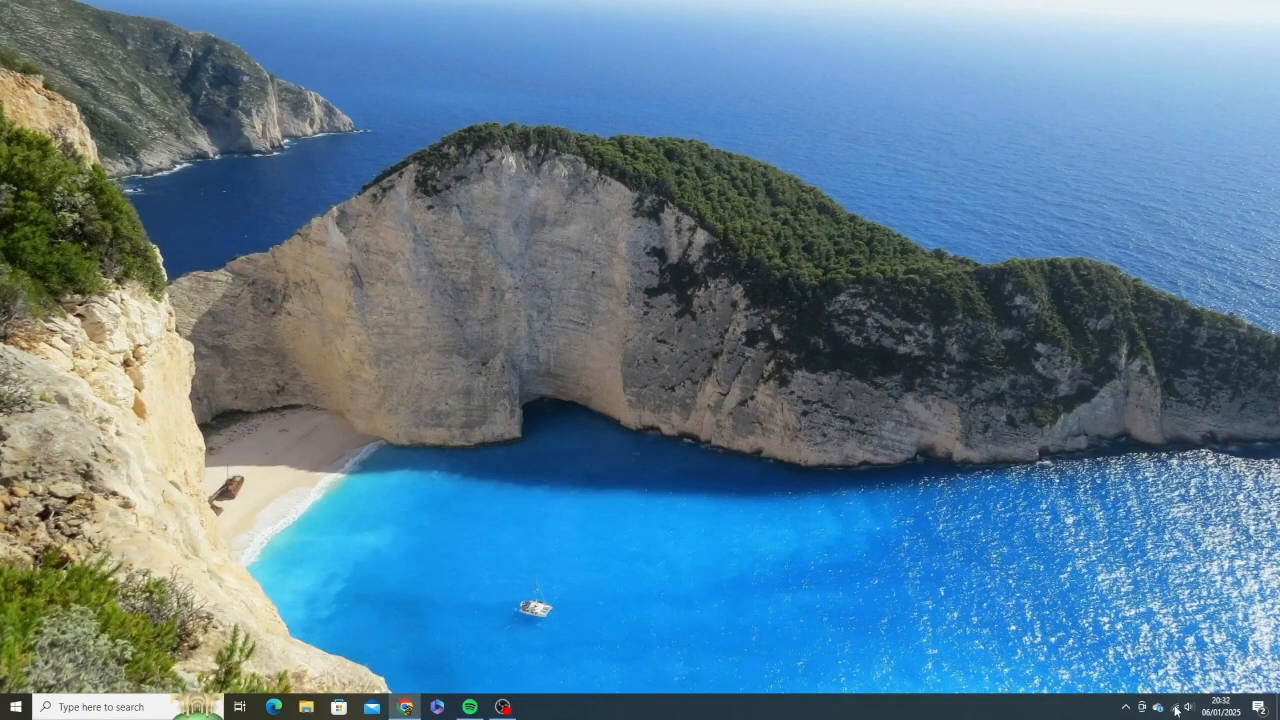
right_click(695, 505)
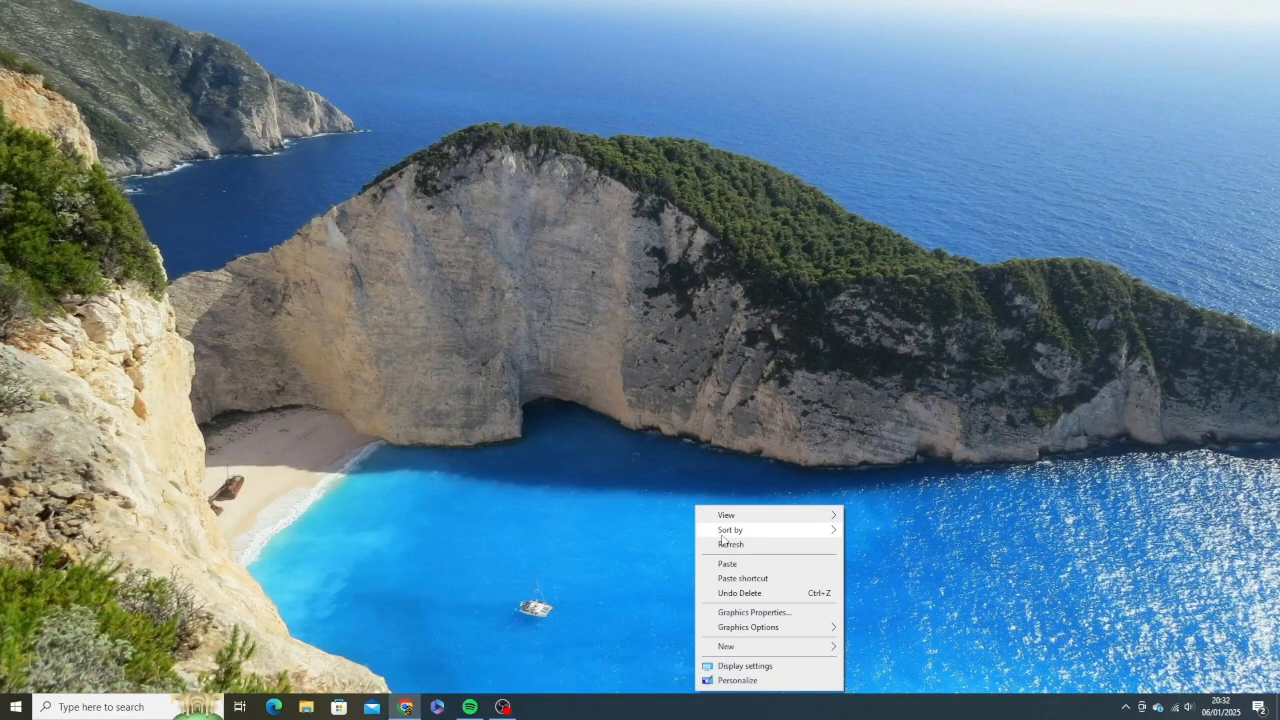
left_click(728, 546)
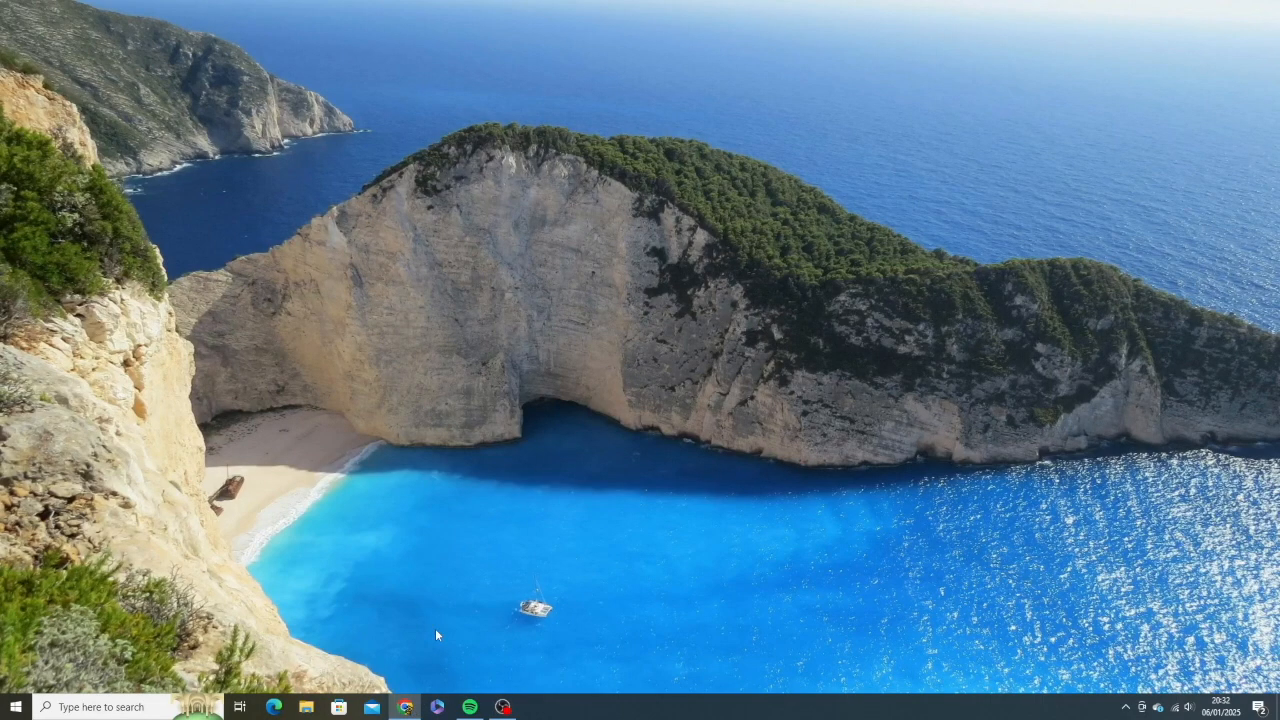
right_click(499, 324)
left_click(525, 364)
left_click(406, 713)
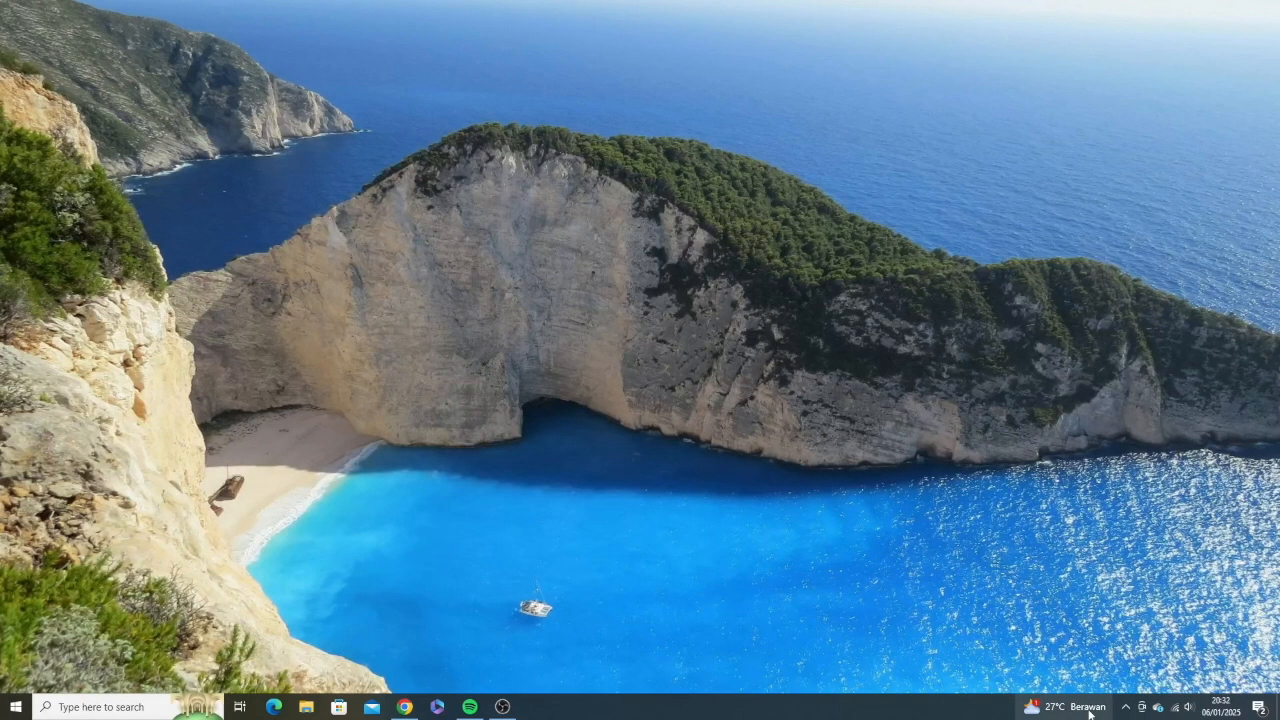
left_click(401, 706)
left_click(400, 707)
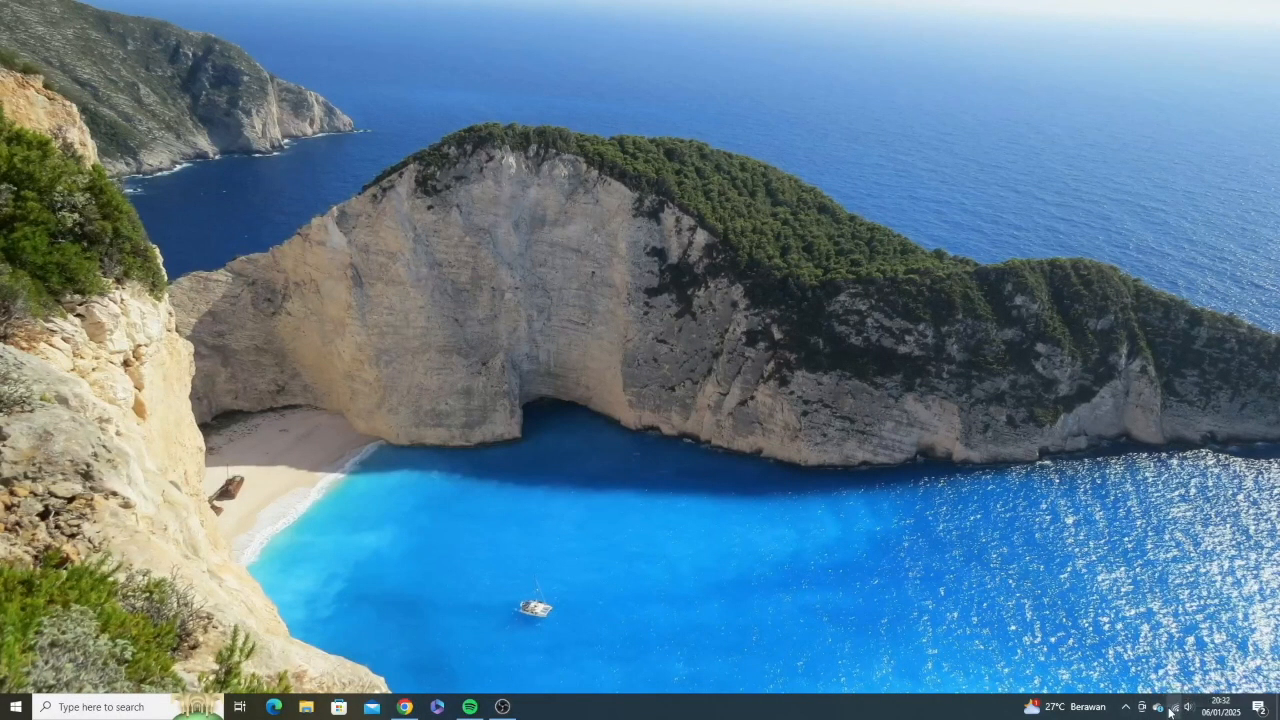
Step: Connect the computer to the Wi-Fi network LKP School Computer Training
left_click(1175, 708)
left_click(1120, 365)
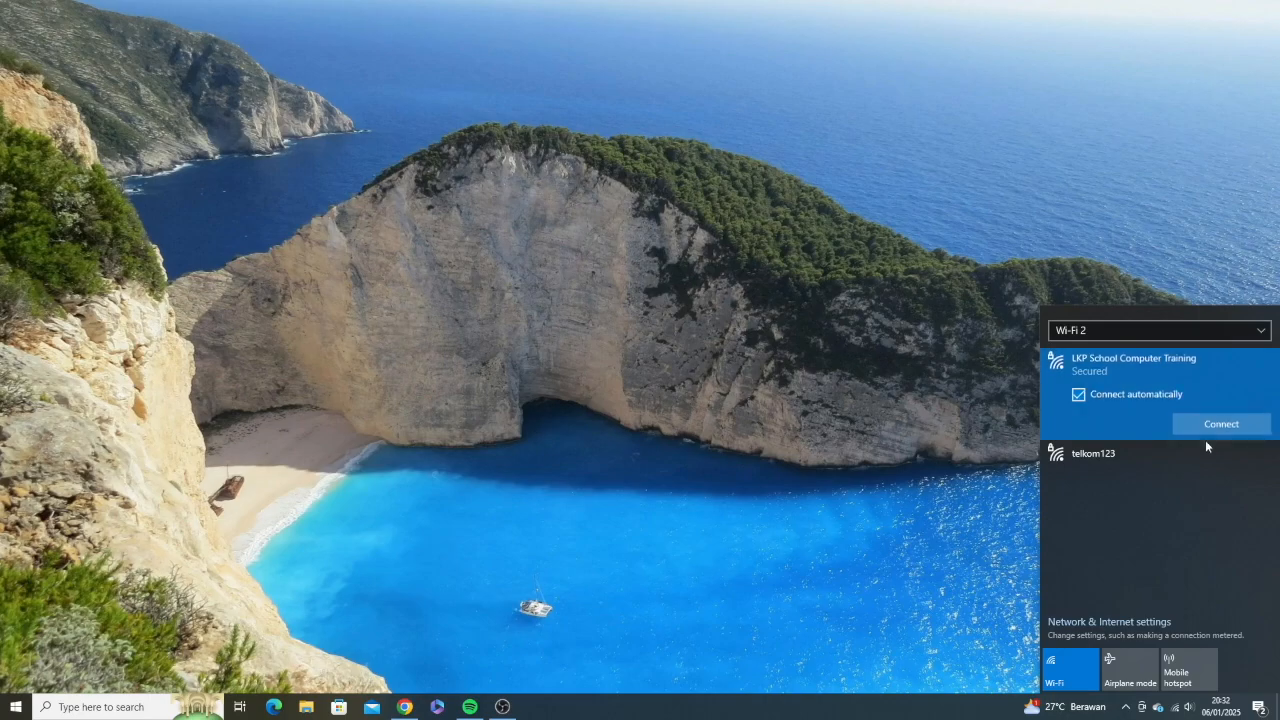
left_click(1205, 425)
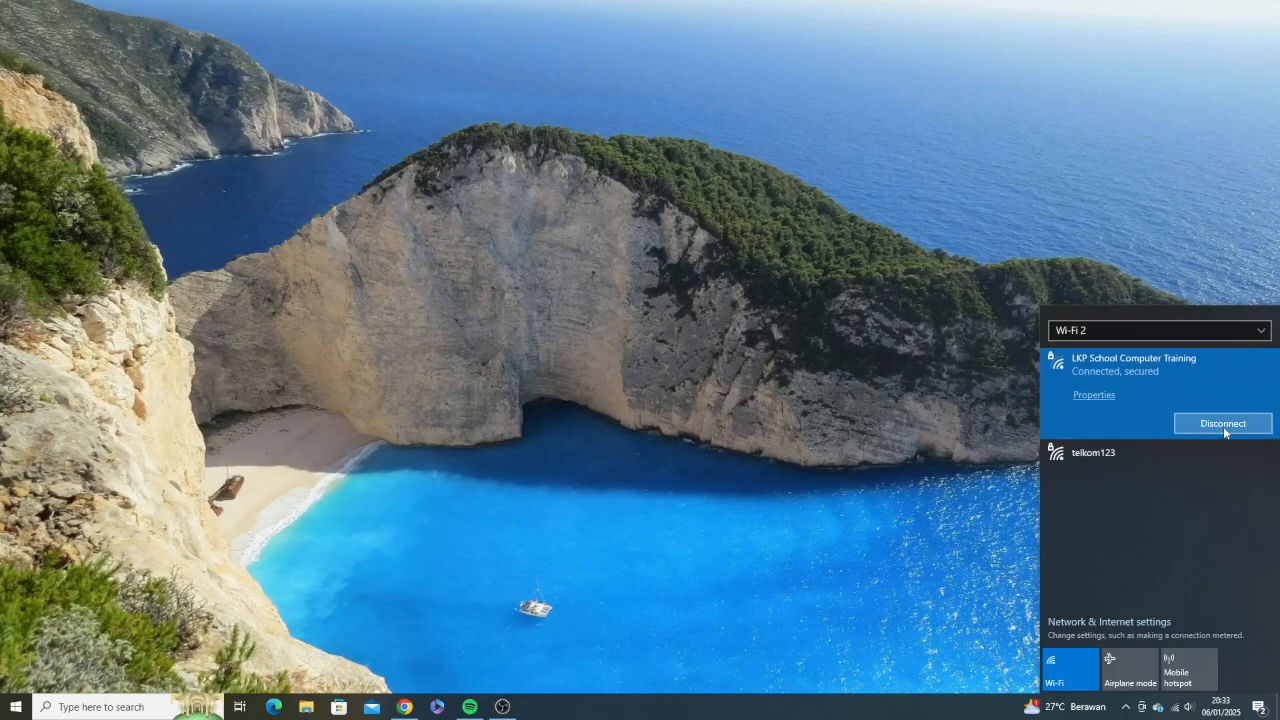
left_click(711, 449)
Step: Try to reload the python.org and Google search tabs, and close the browser window
left_click(404, 707)
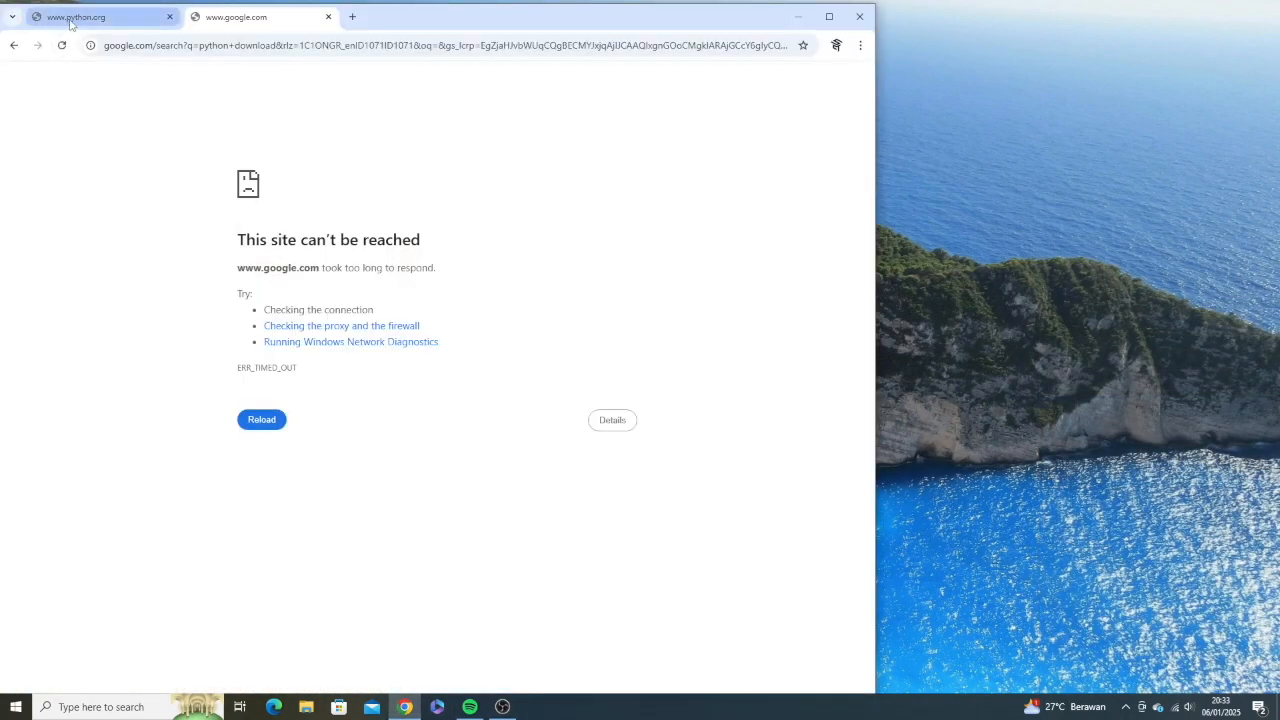
left_click(70, 24)
left_click(61, 45)
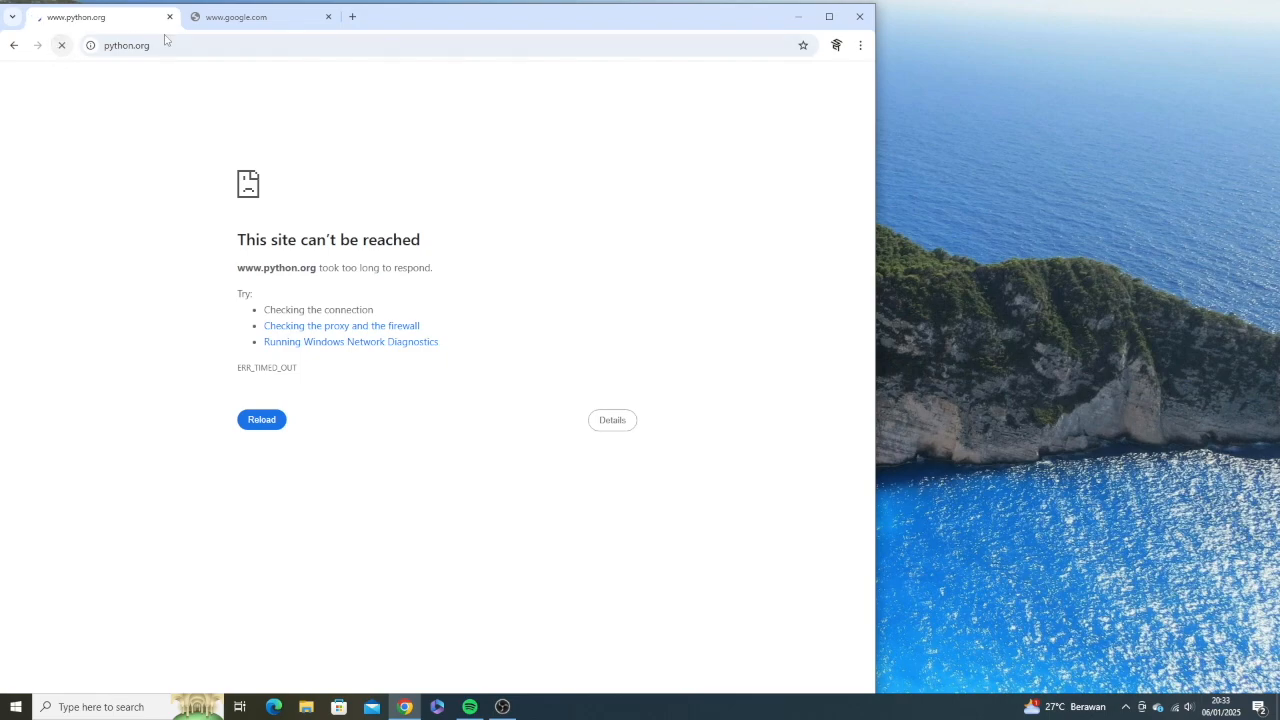
left_click(209, 13)
left_click(62, 45)
left_click(75, 17)
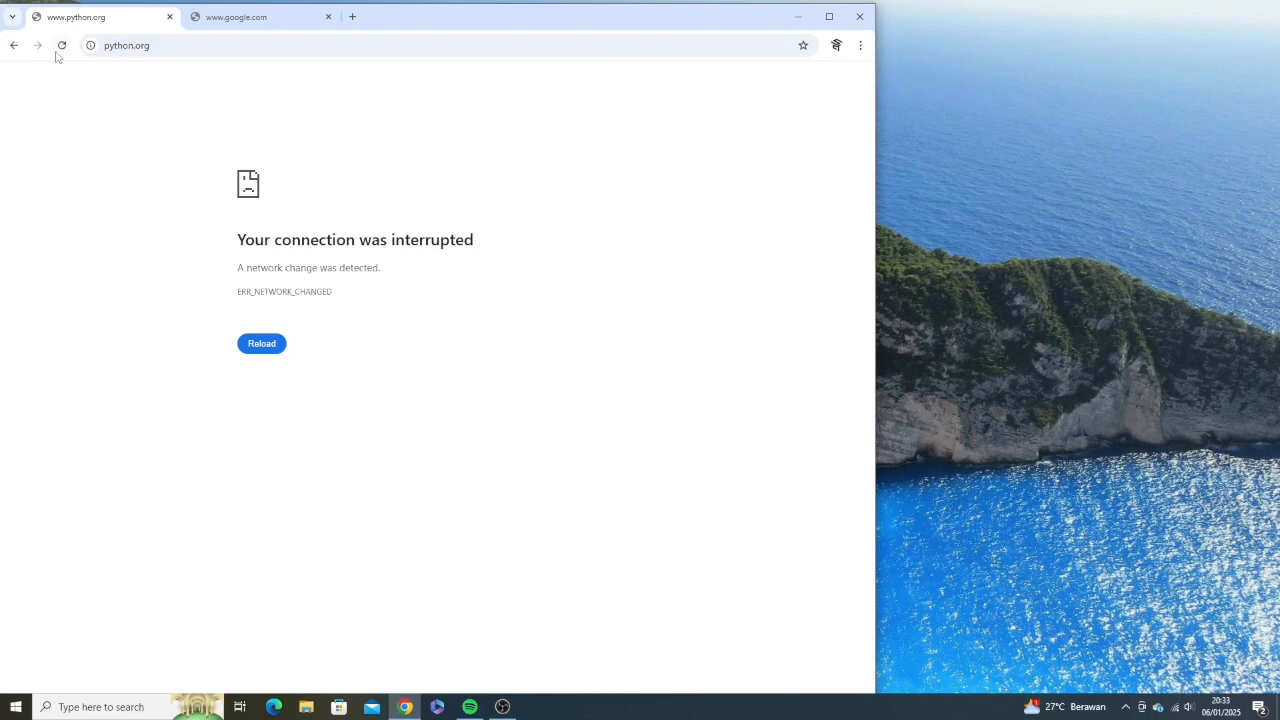
left_click(62, 45)
left_click(862, 17)
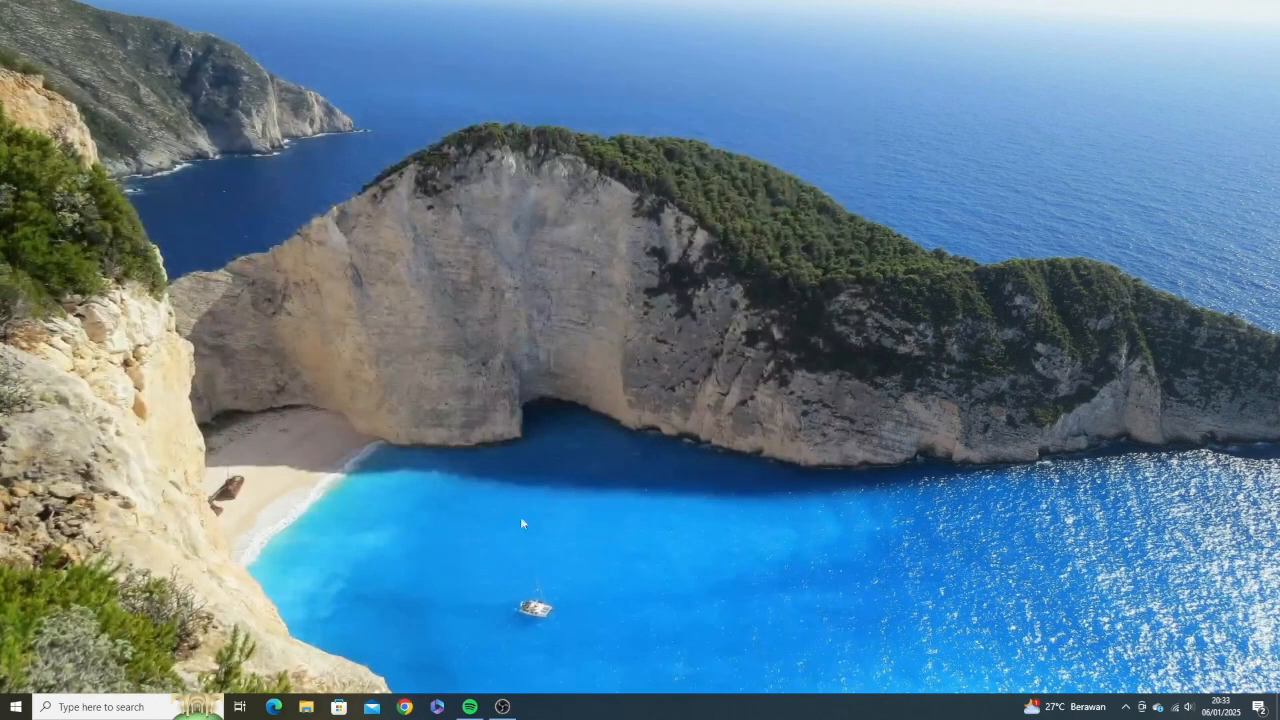
Step: Reopen Google Chrome with the second profile, go to python.org and dismiss the Google Docs Offline extension notice
left_click(410, 706)
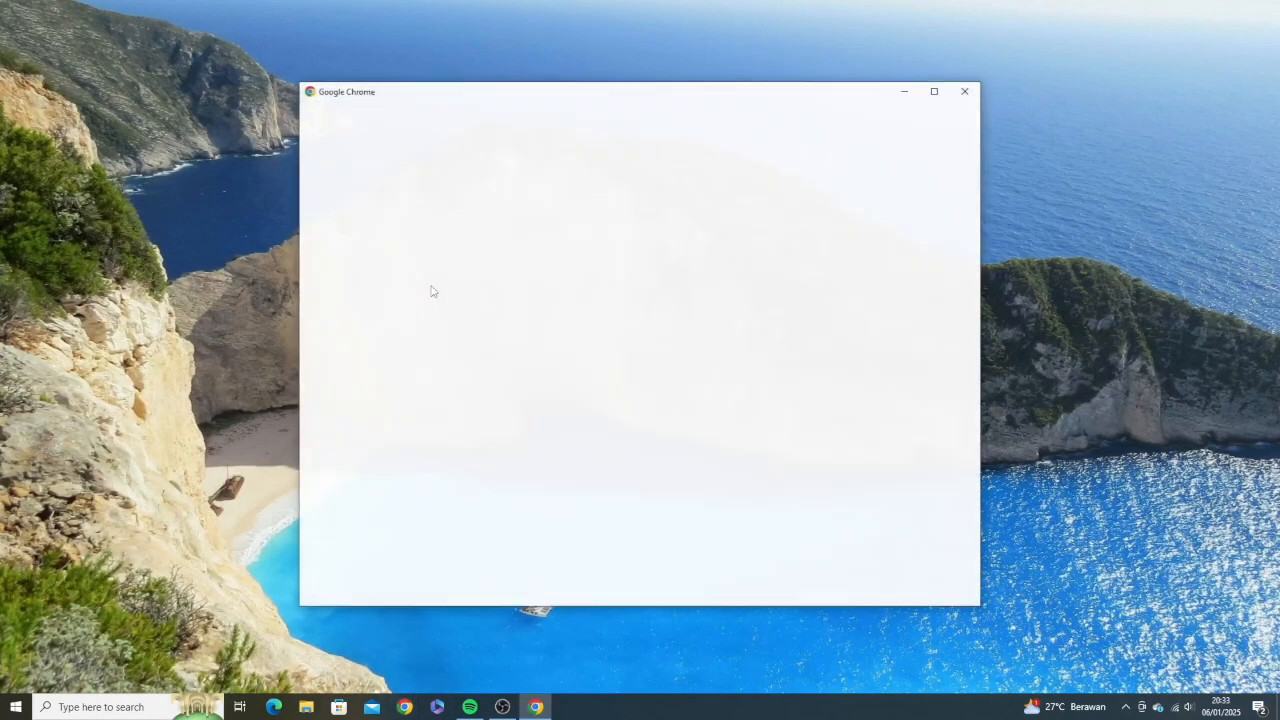
left_click(640, 405)
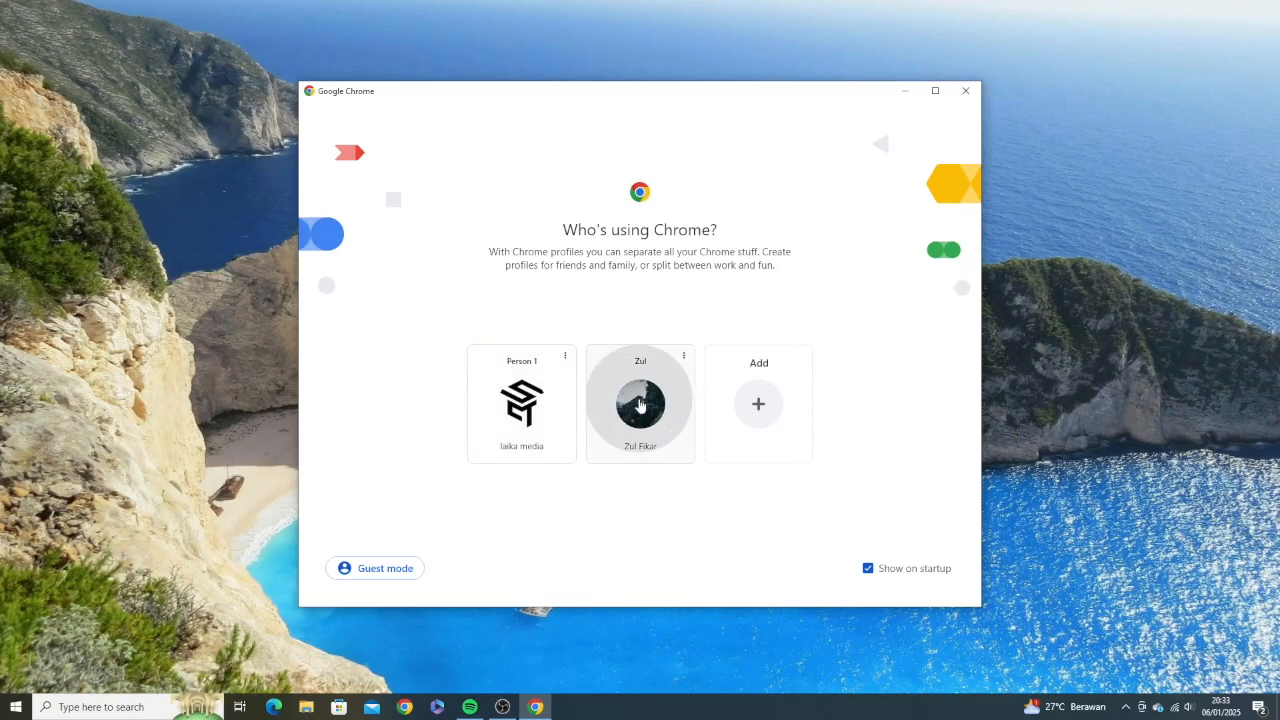
left_click(254, 41)
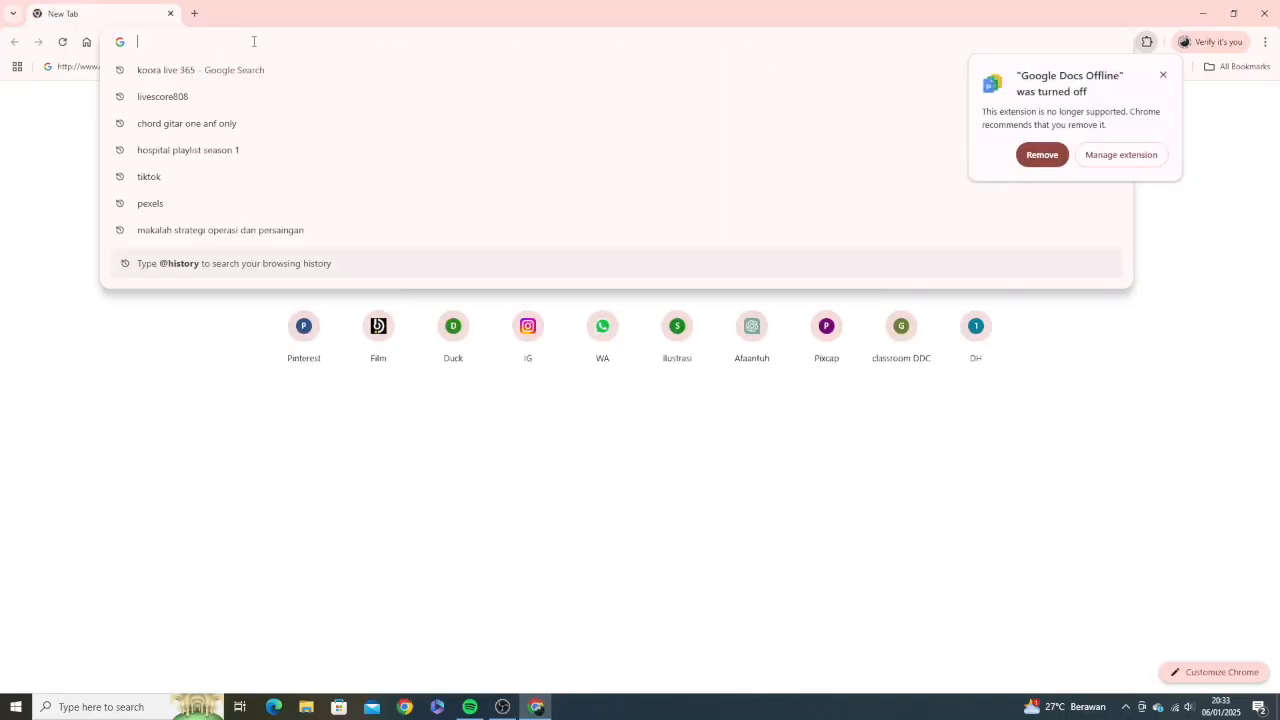
type("python.")
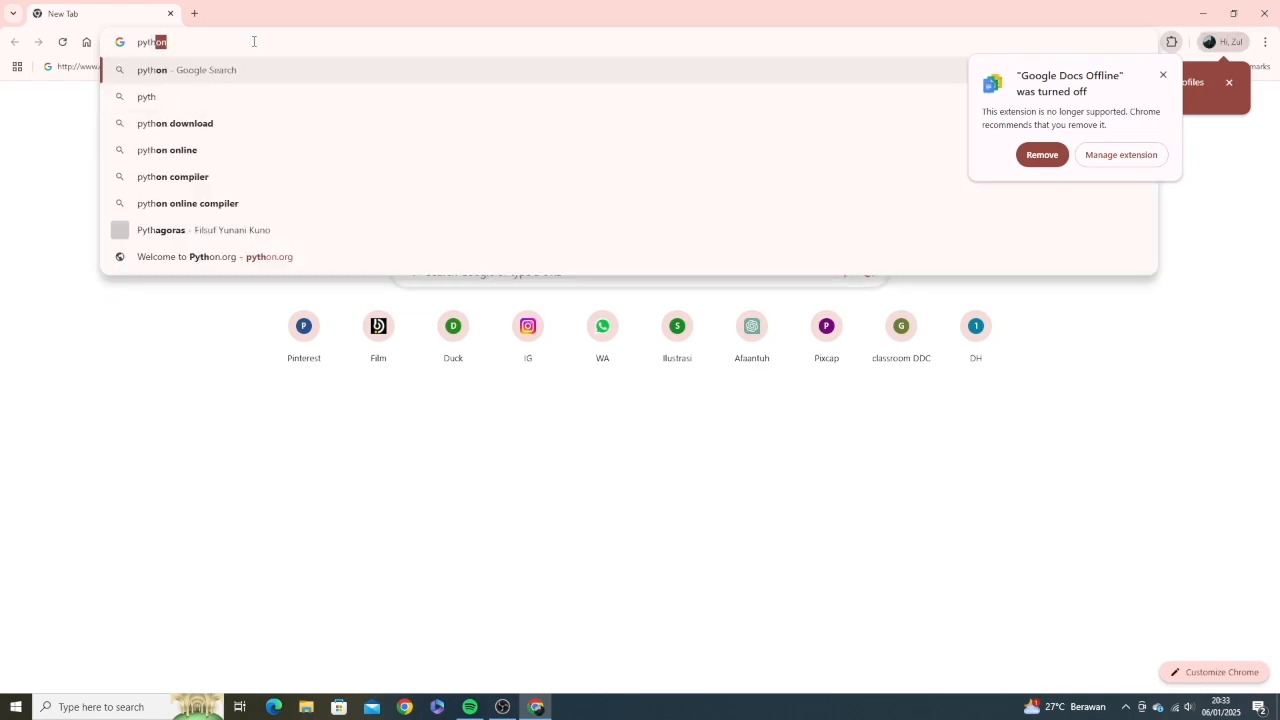
type("org")
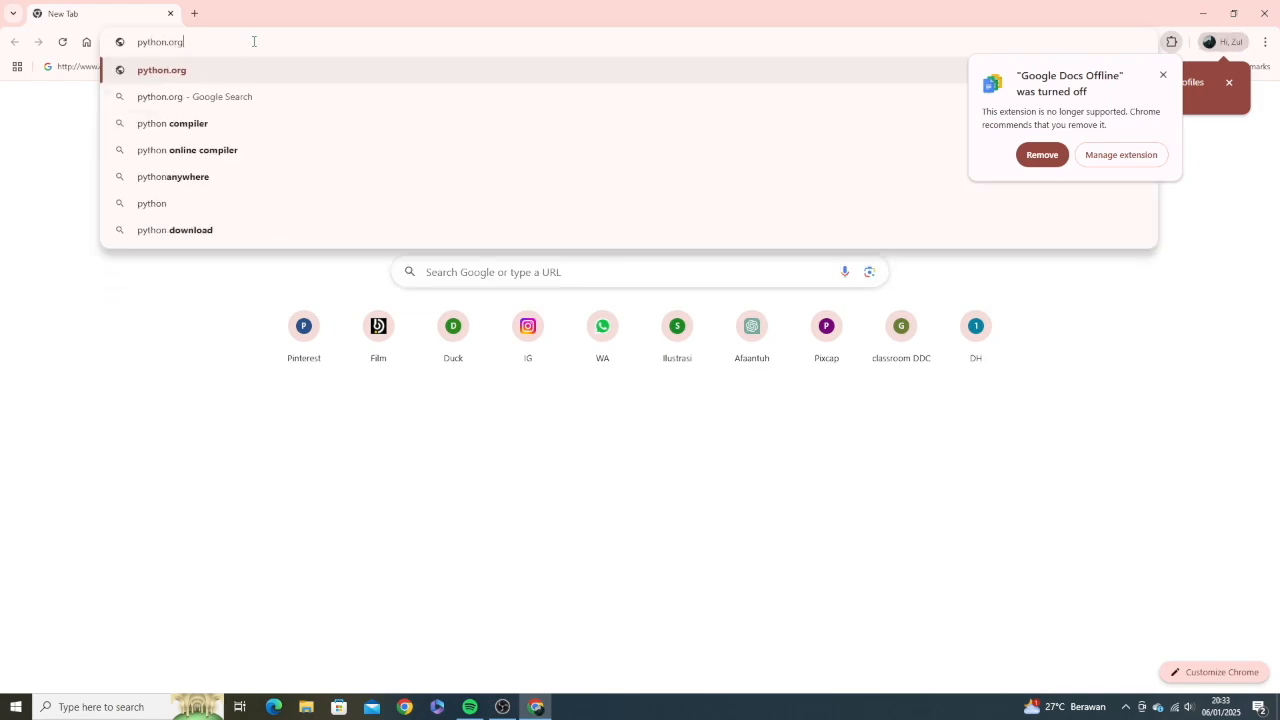
key("Return")
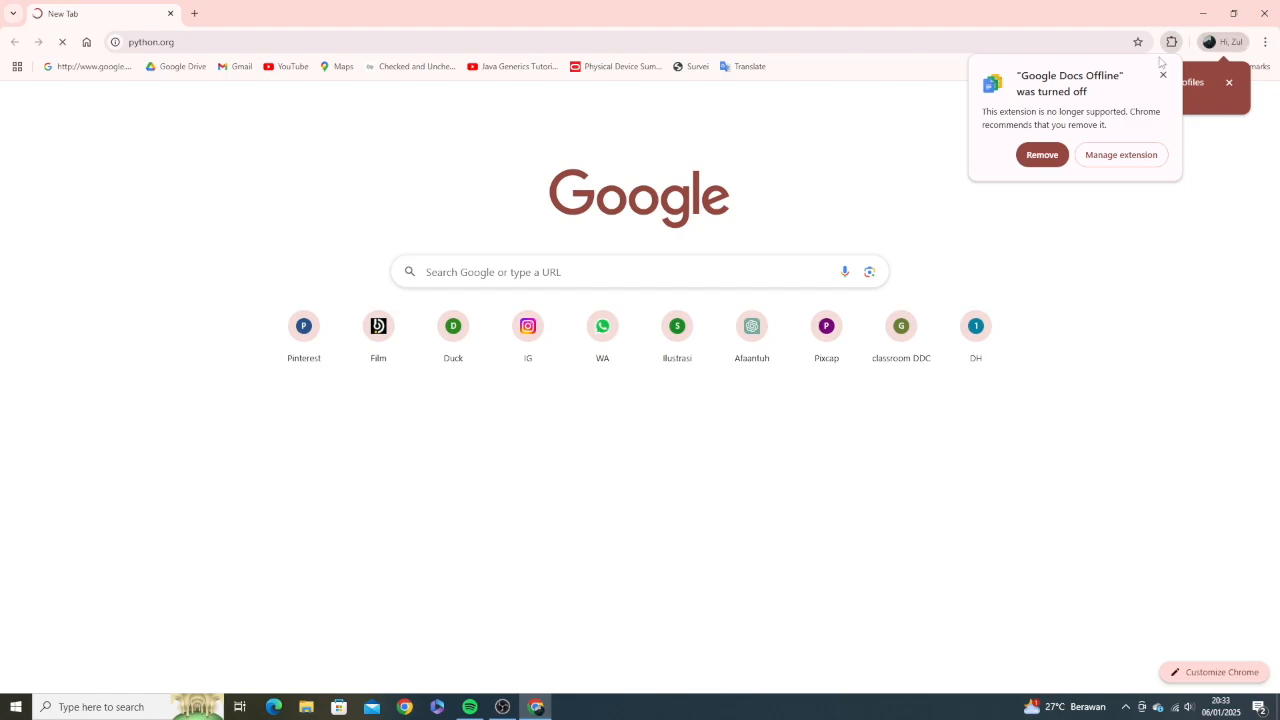
left_click(1163, 77)
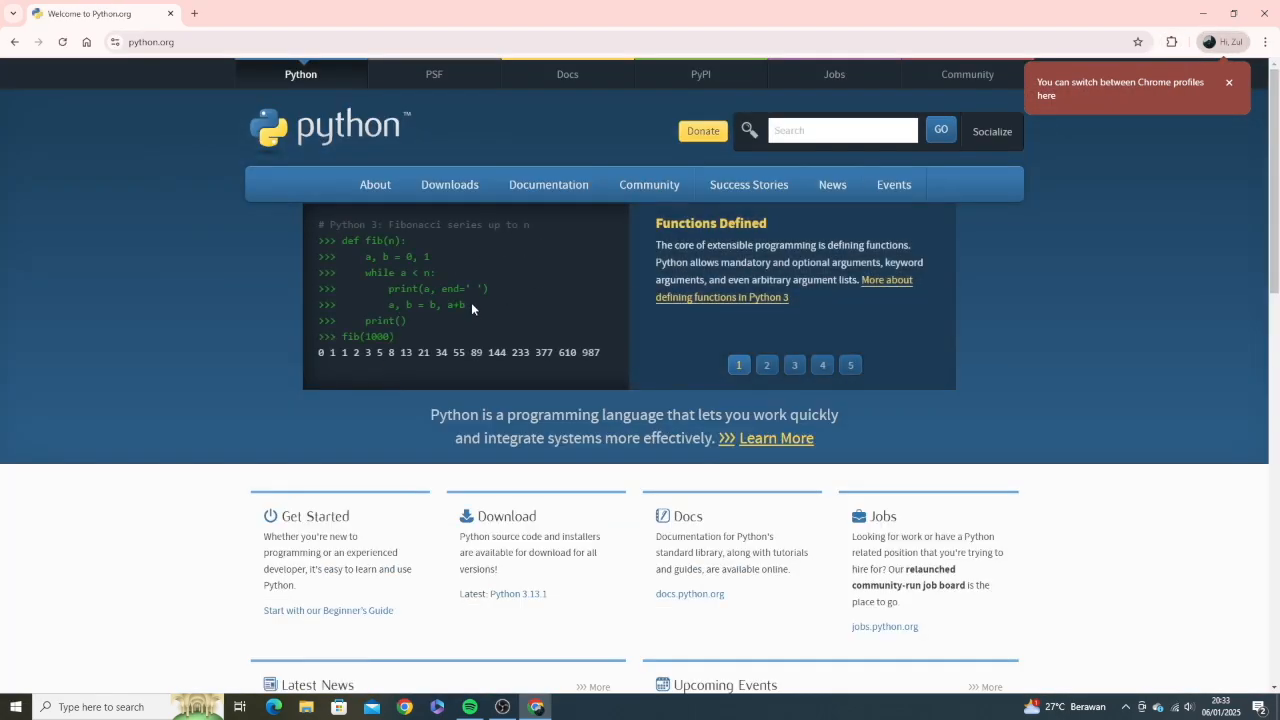
Step: Download the Python 3.13.1 installer for Windows and check its progress in the recent downloads
mouse_move(452, 190)
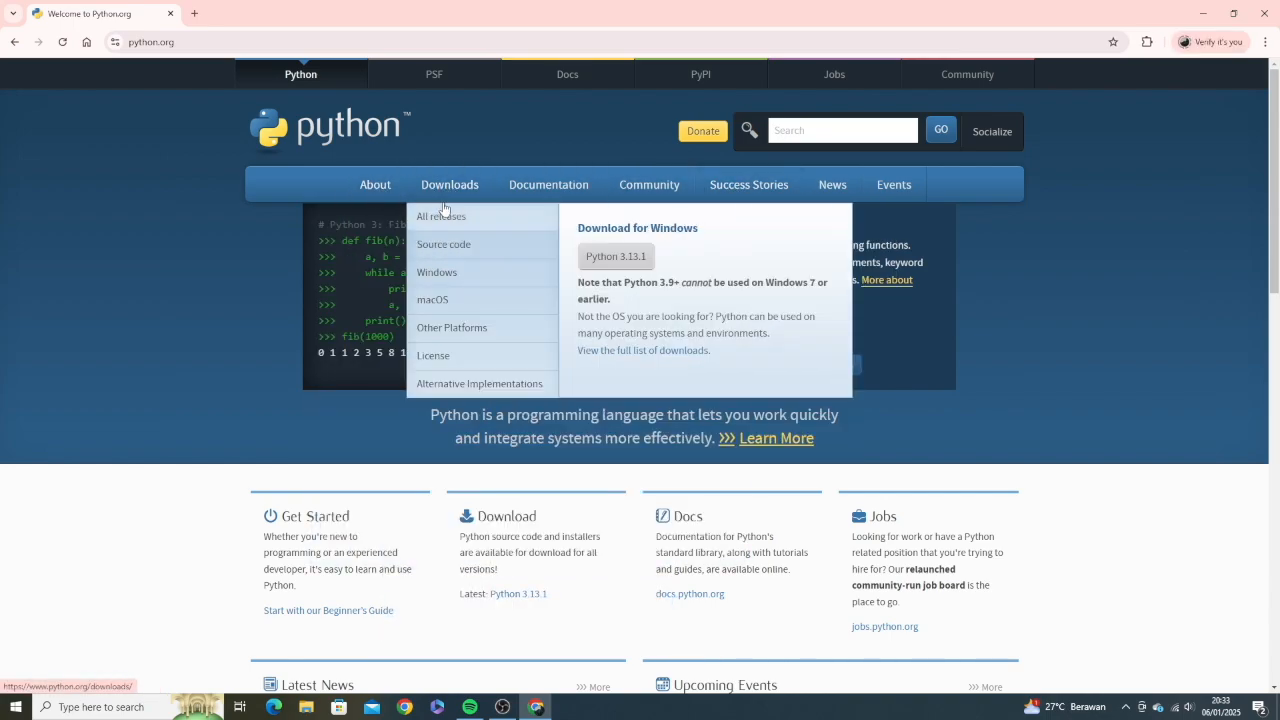
left_click(632, 258)
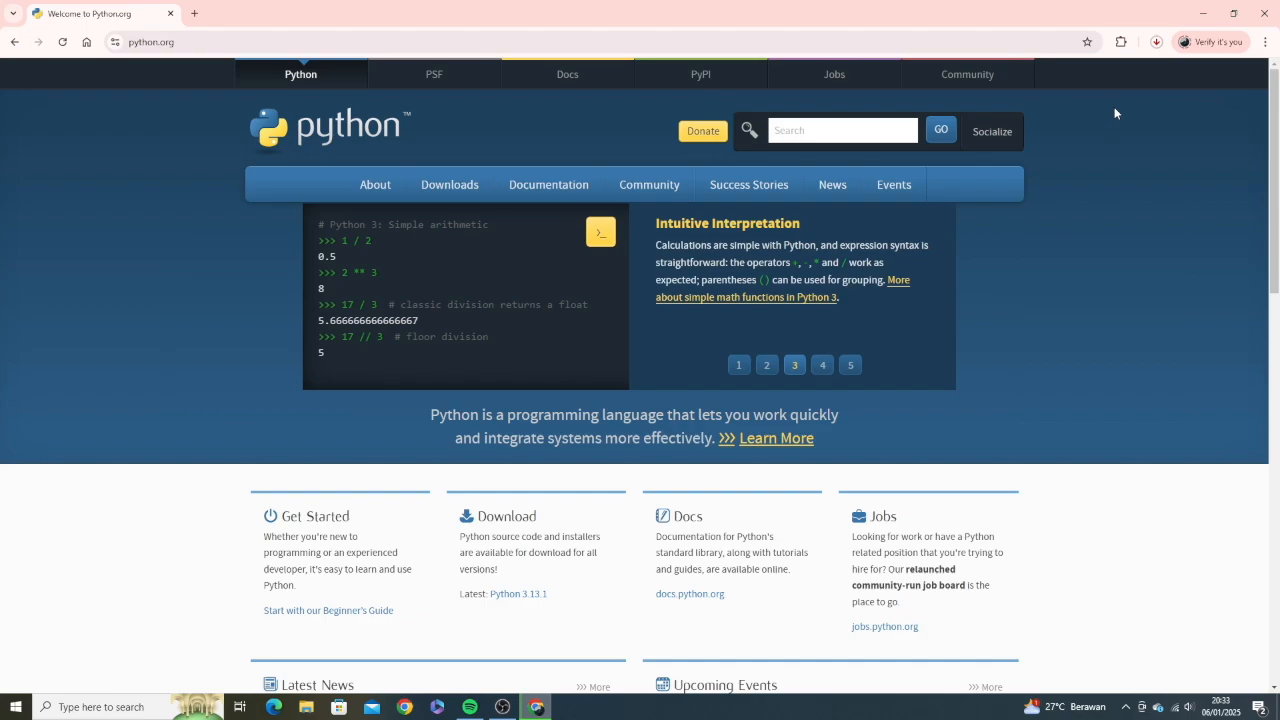
left_click(1156, 43)
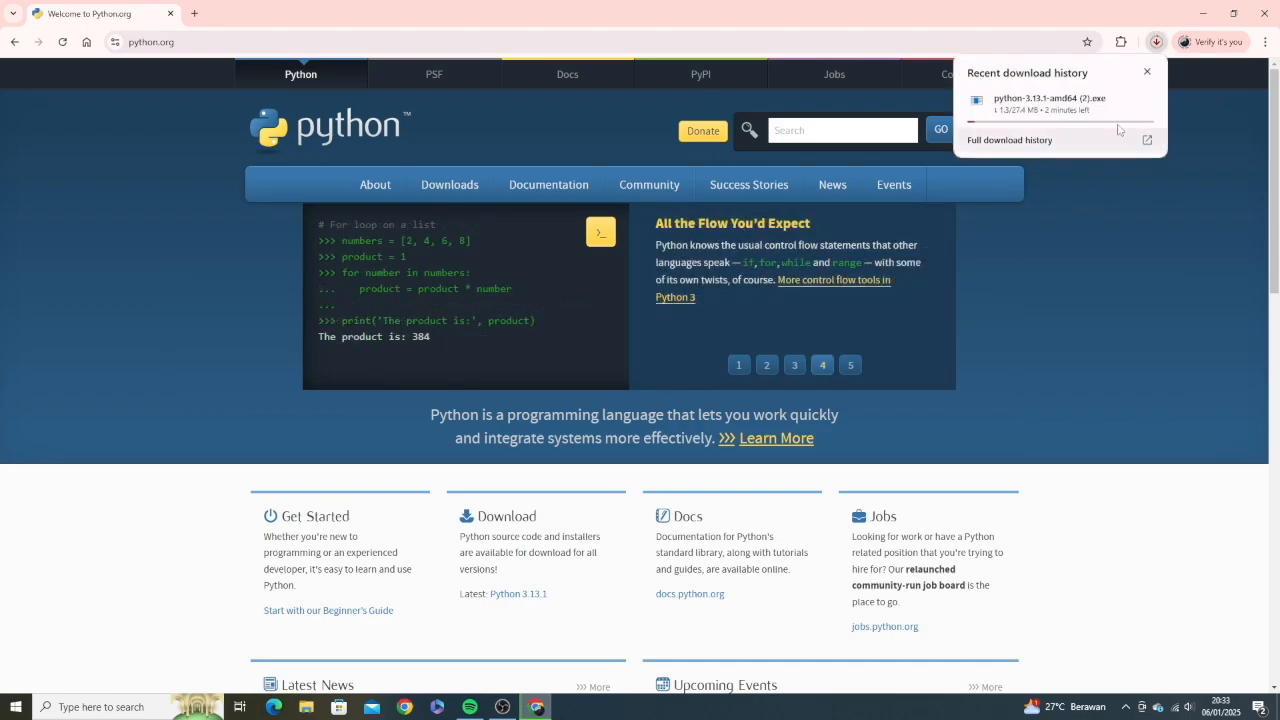
left_click(1157, 42)
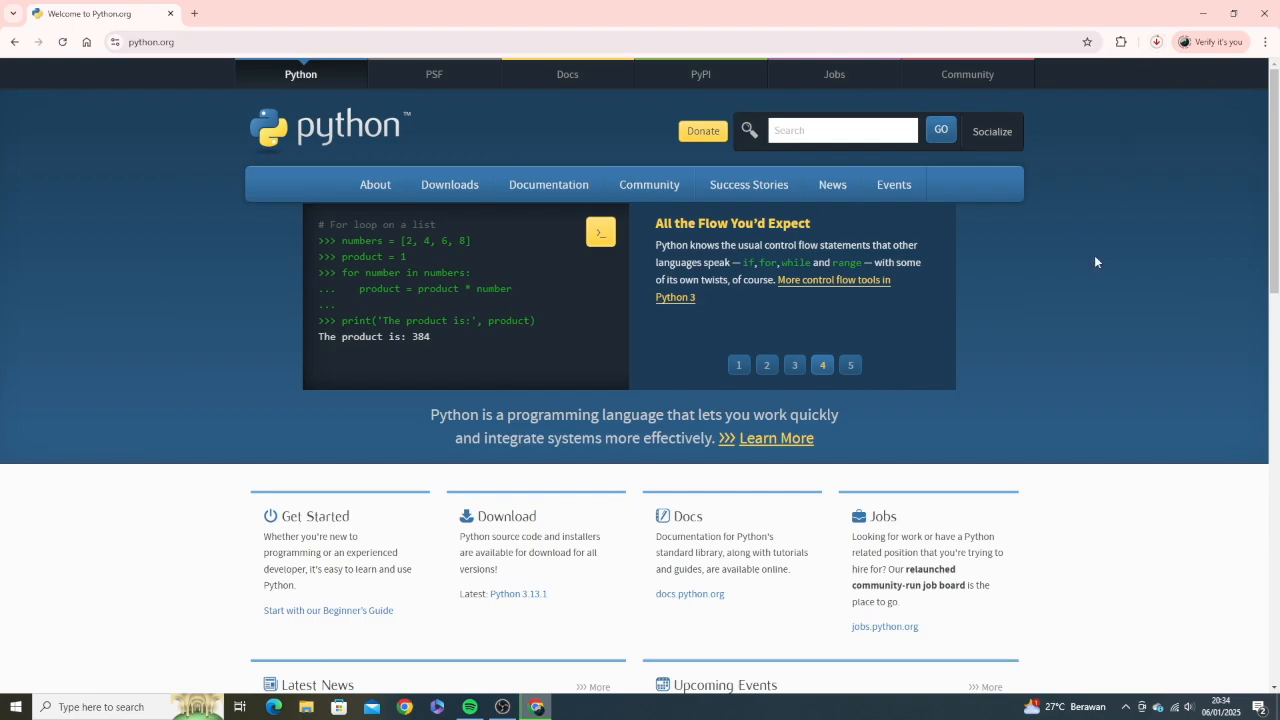
Step: Monitor the download progress of python-3.13.1-amd64 (2).exe in the recent downloads and the full download history
left_click(1157, 42)
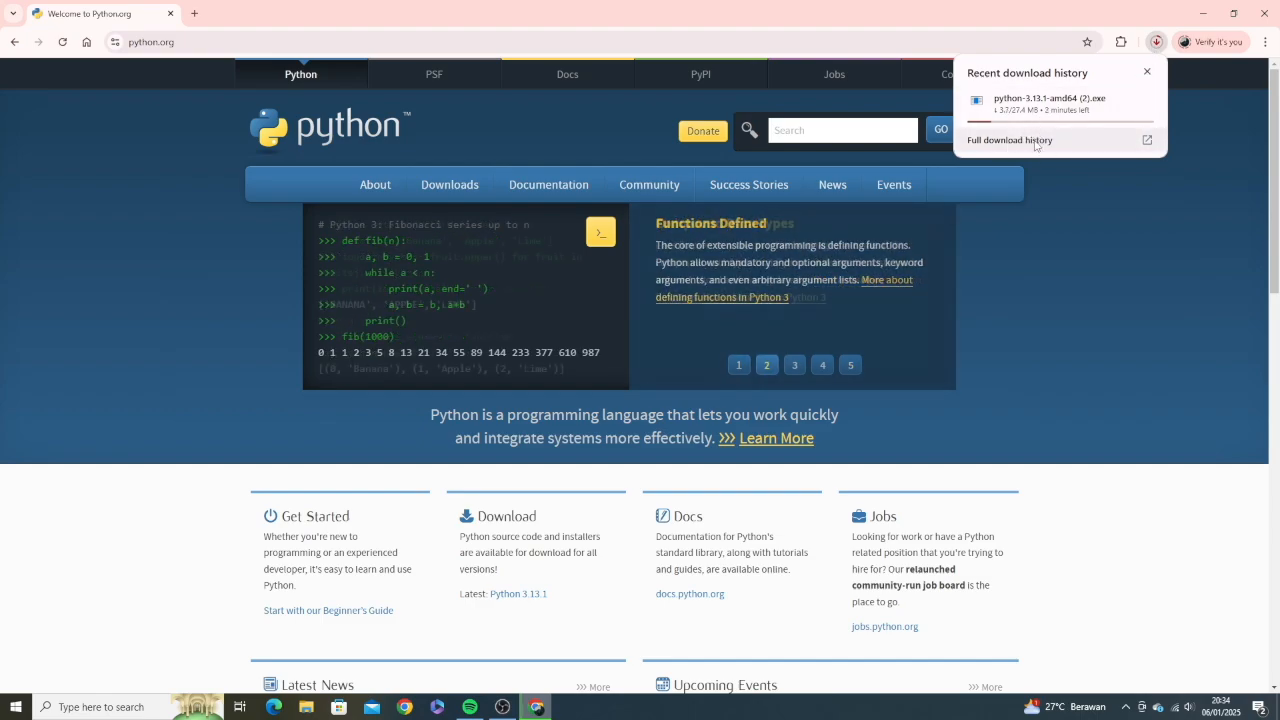
left_click(1037, 141)
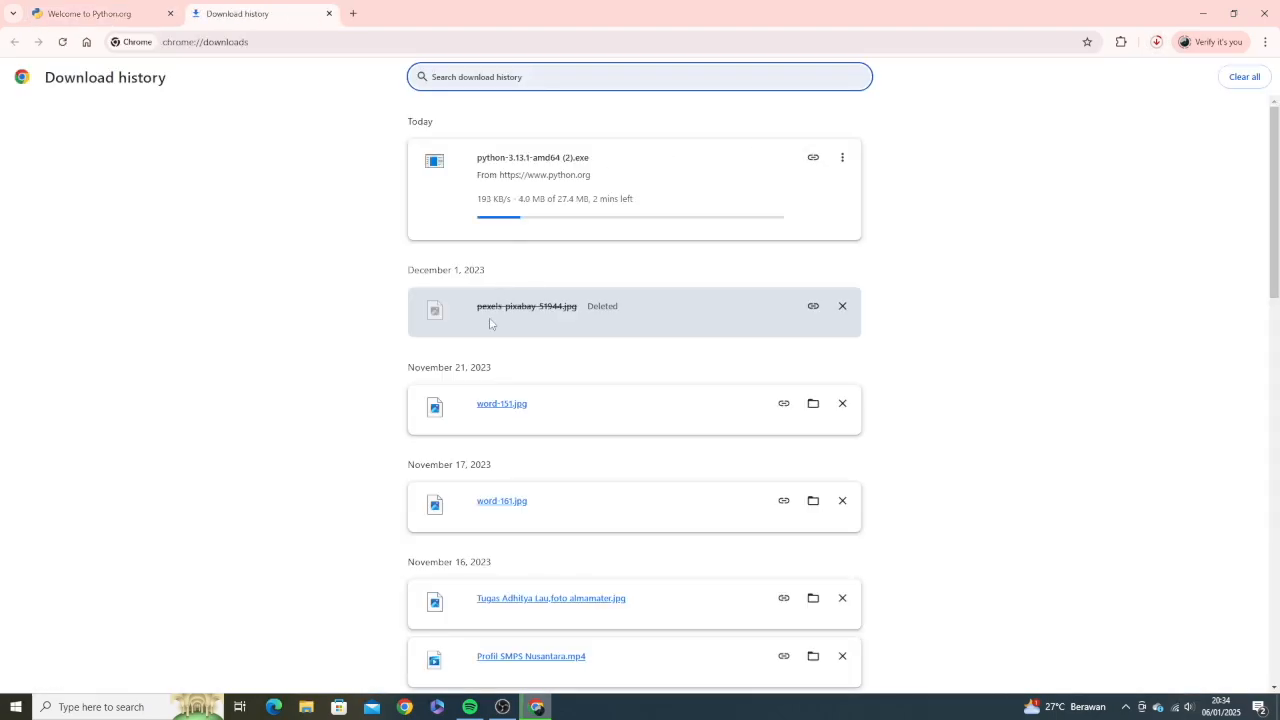
scroll(600, 331, "down", 1)
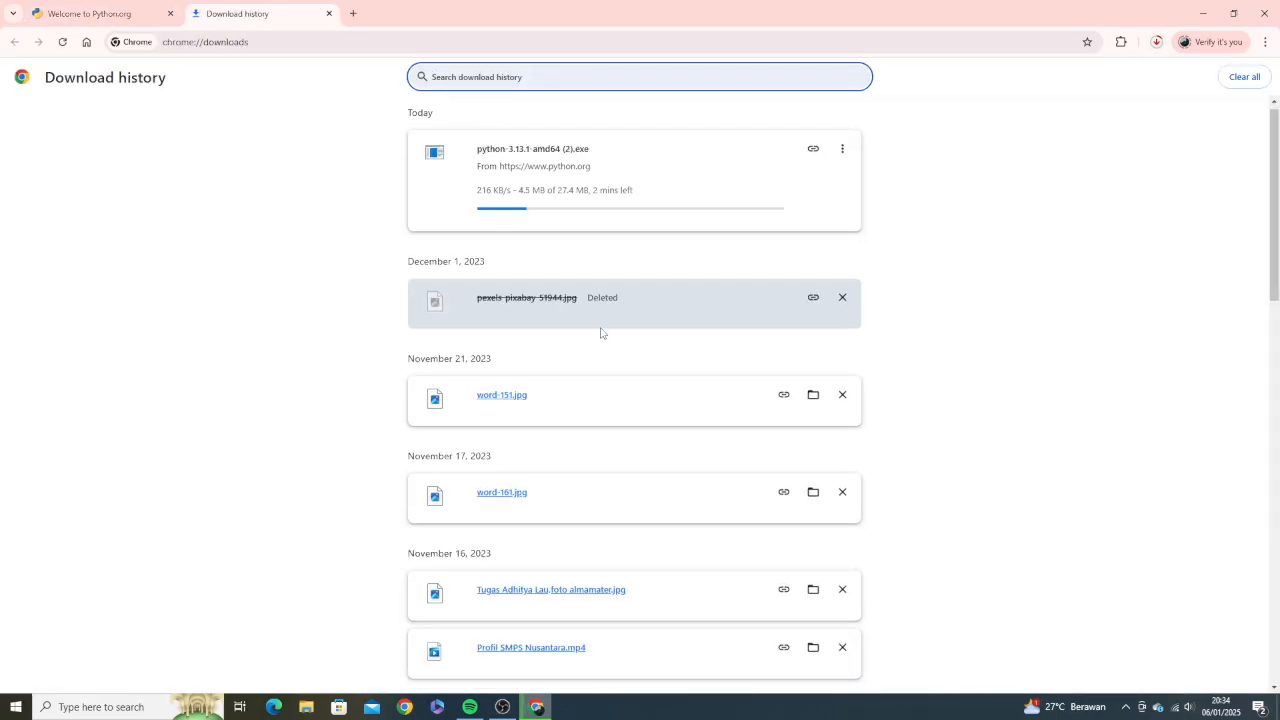
scroll(600, 314, "up", 1)
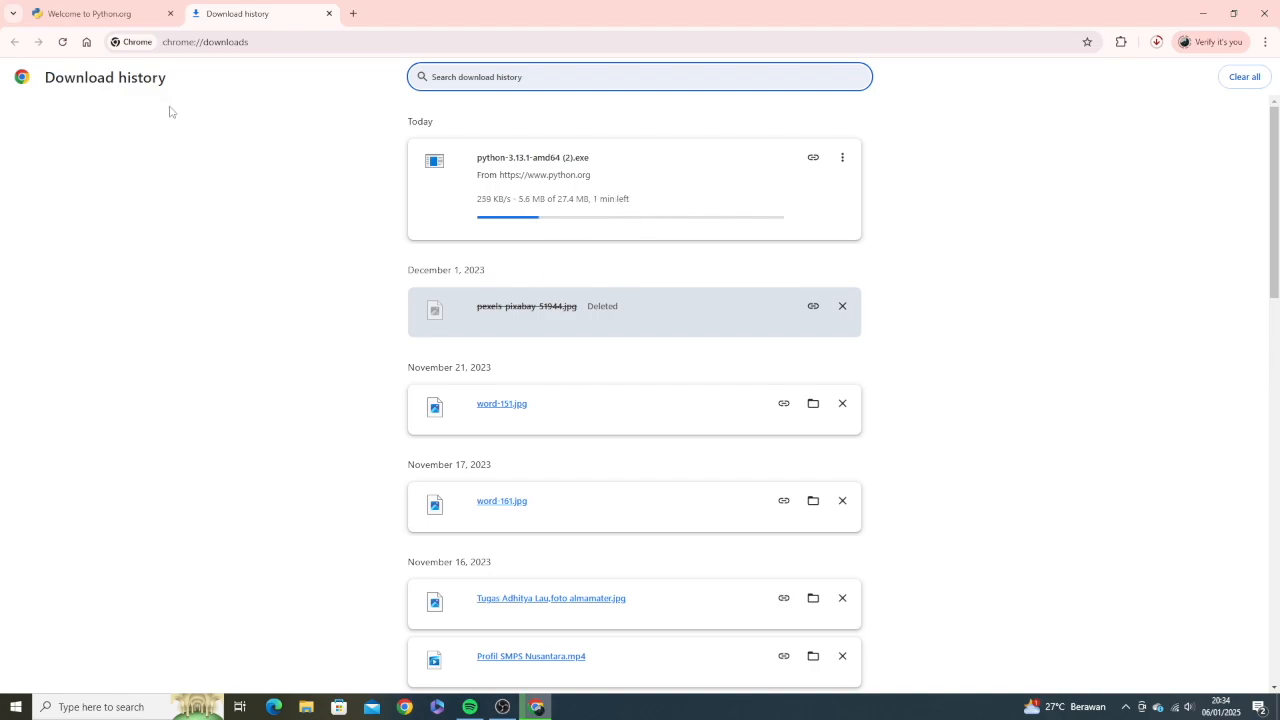
left_click(140, 19)
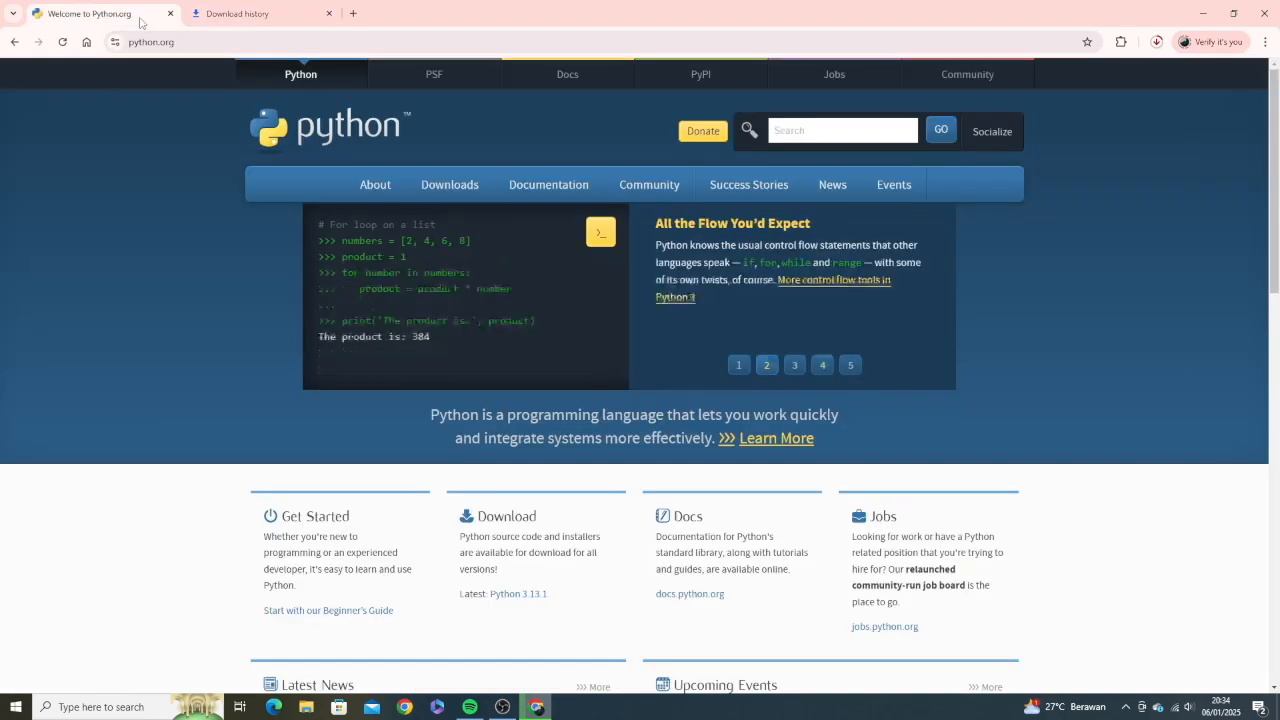
left_click(1156, 42)
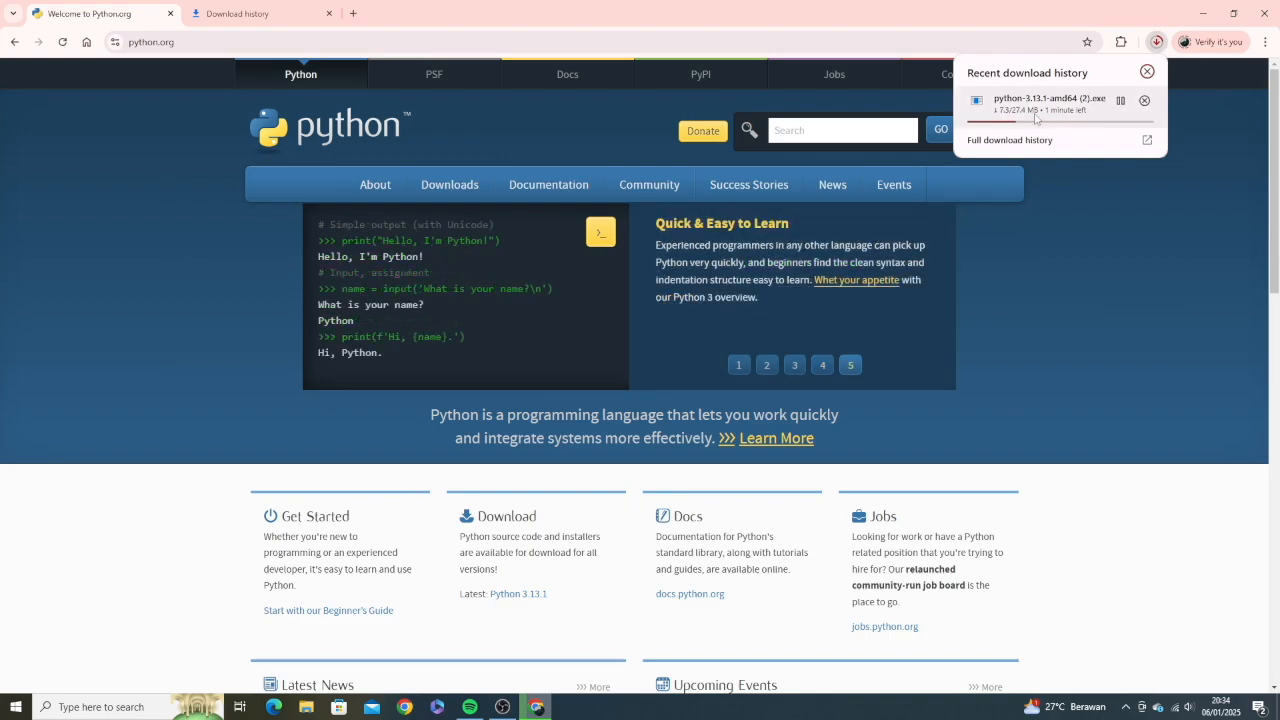
left_click(1156, 43)
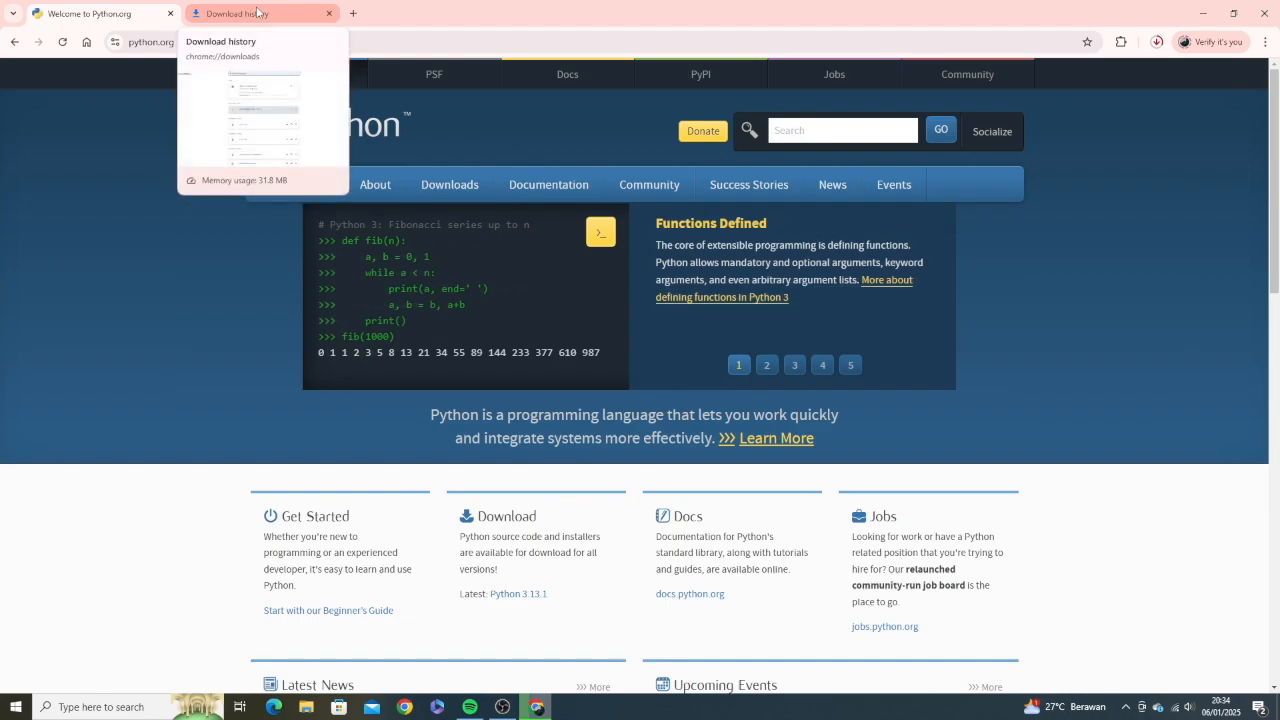
left_click(257, 12)
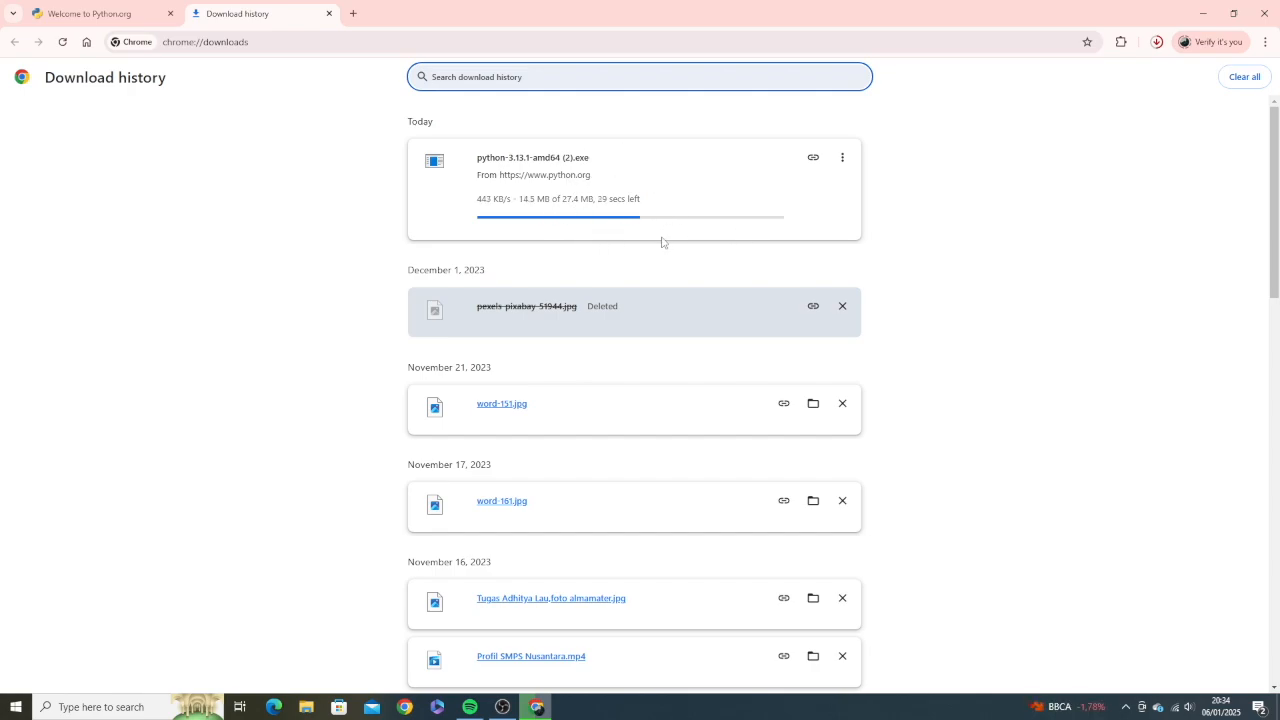
left_click(90, 14)
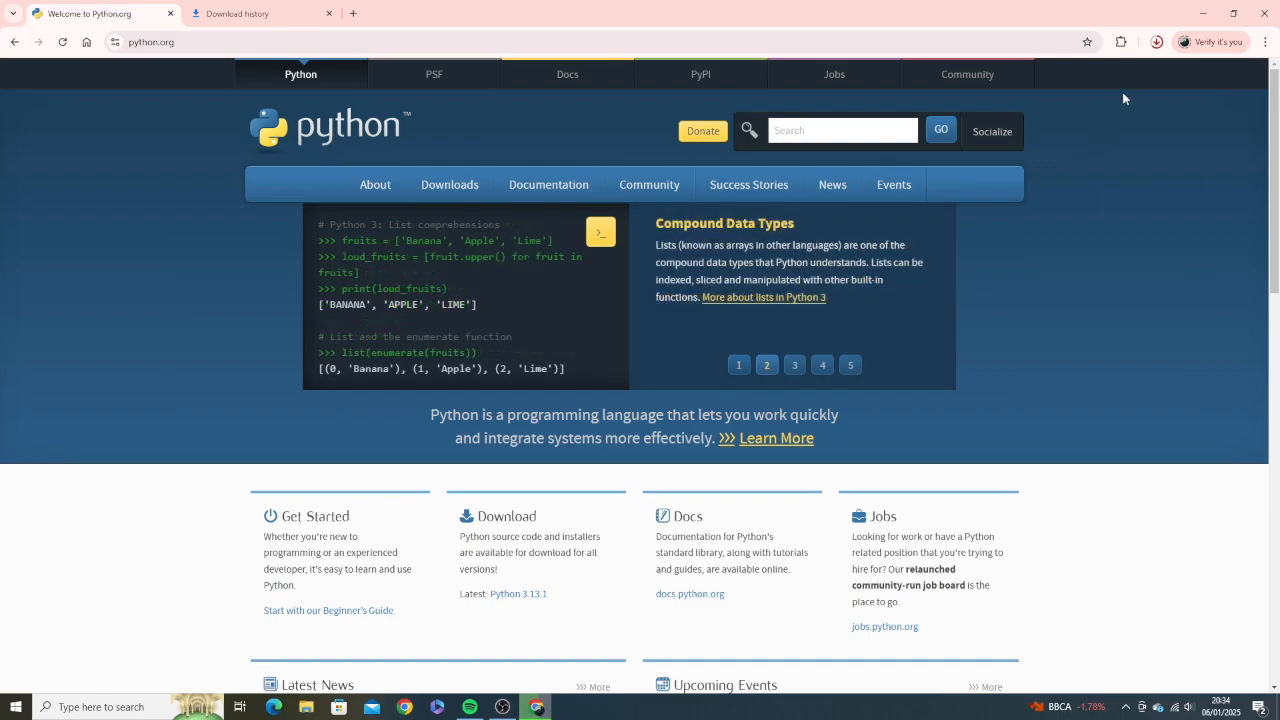
left_click(1155, 44)
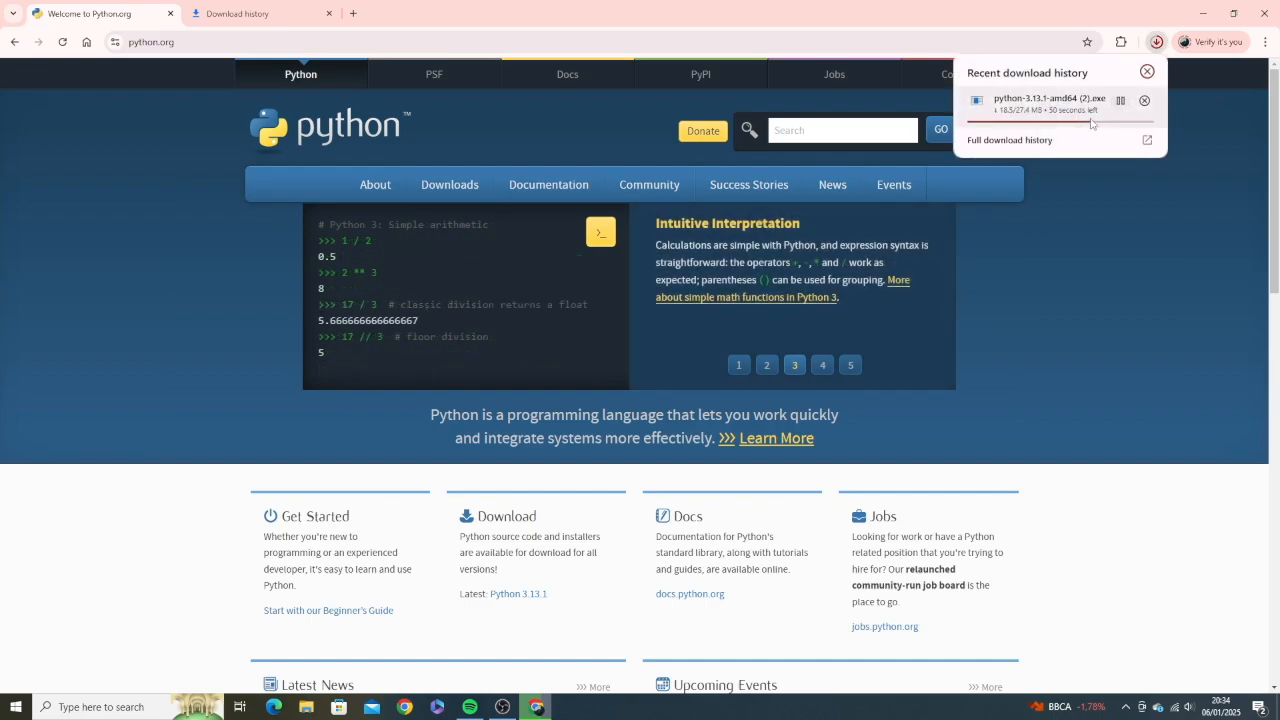
left_click(1155, 44)
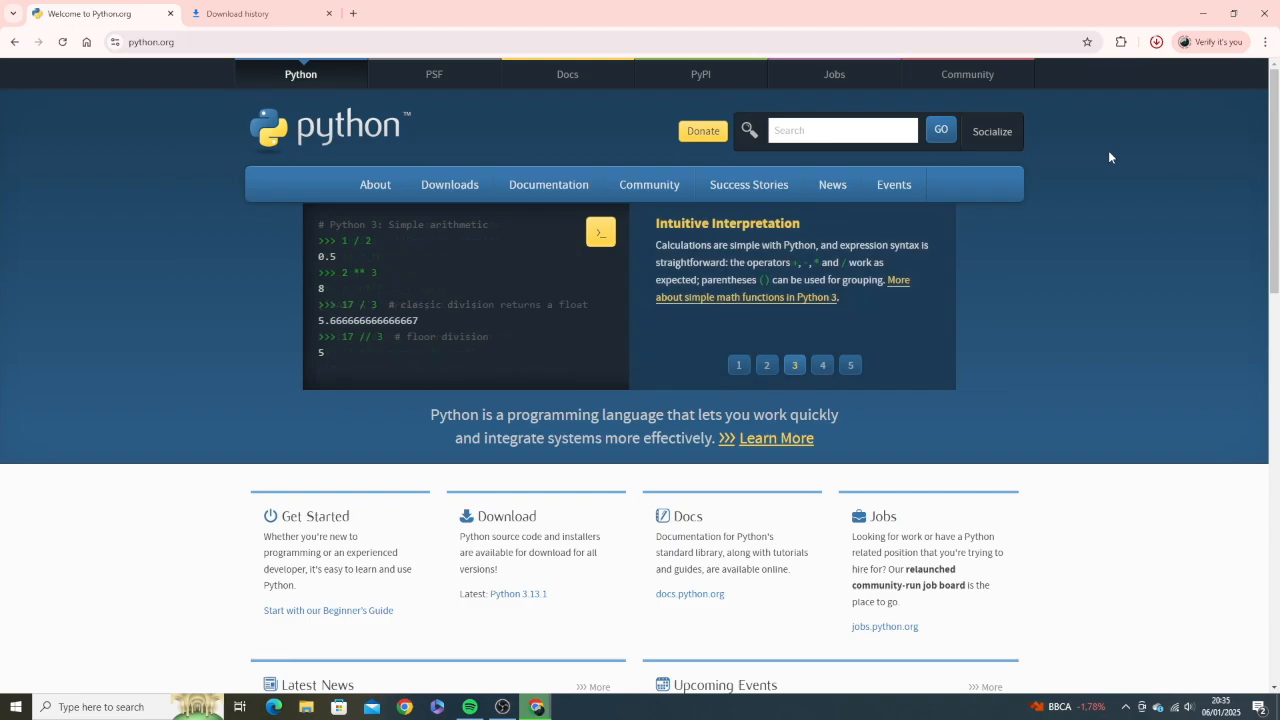
left_click(1157, 44)
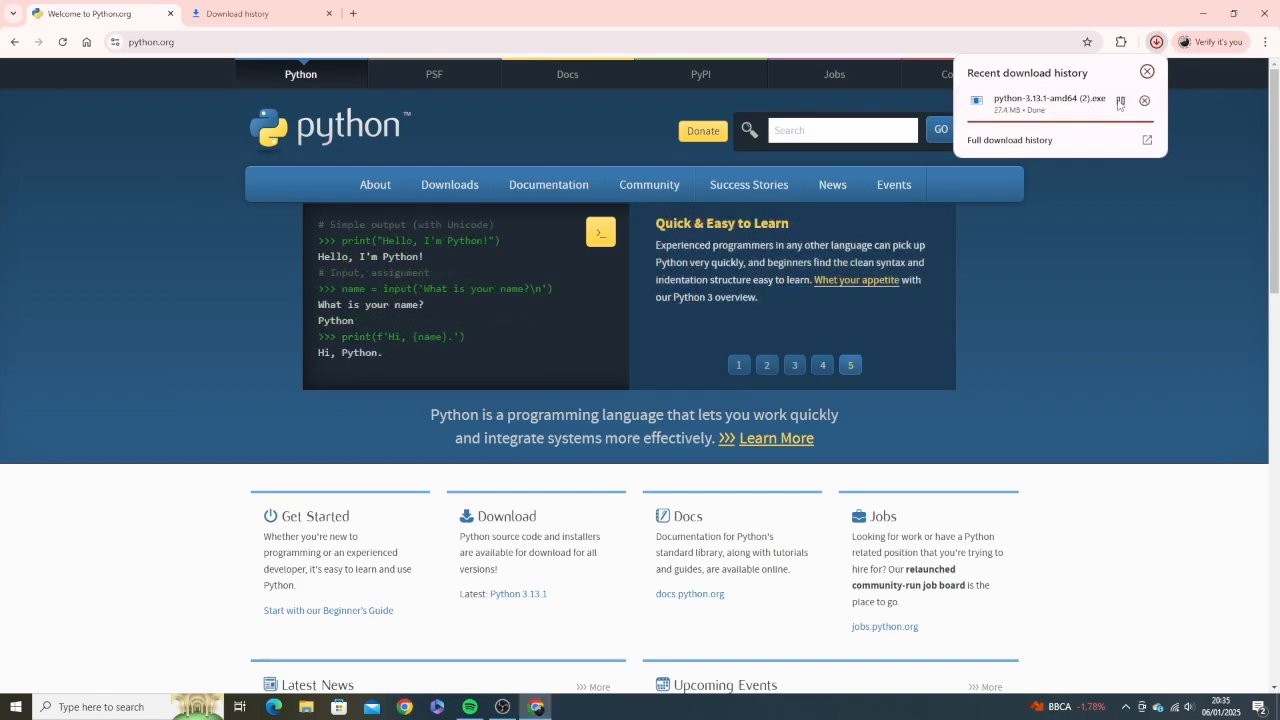
left_click(1076, 204)
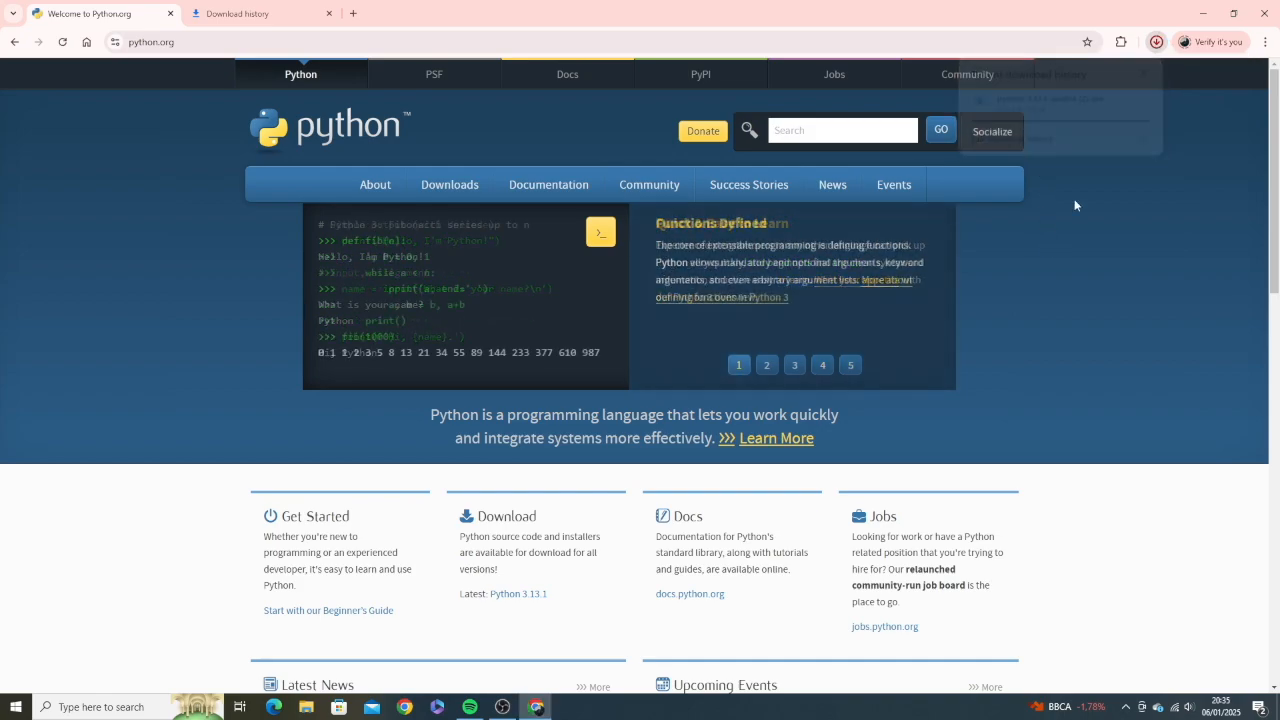
Step: Show the downloaded Python 3.13.1 installer in the Downloads folder, launch it, and minimize File Explorer and the browser
left_click(1157, 42)
left_click(1120, 100)
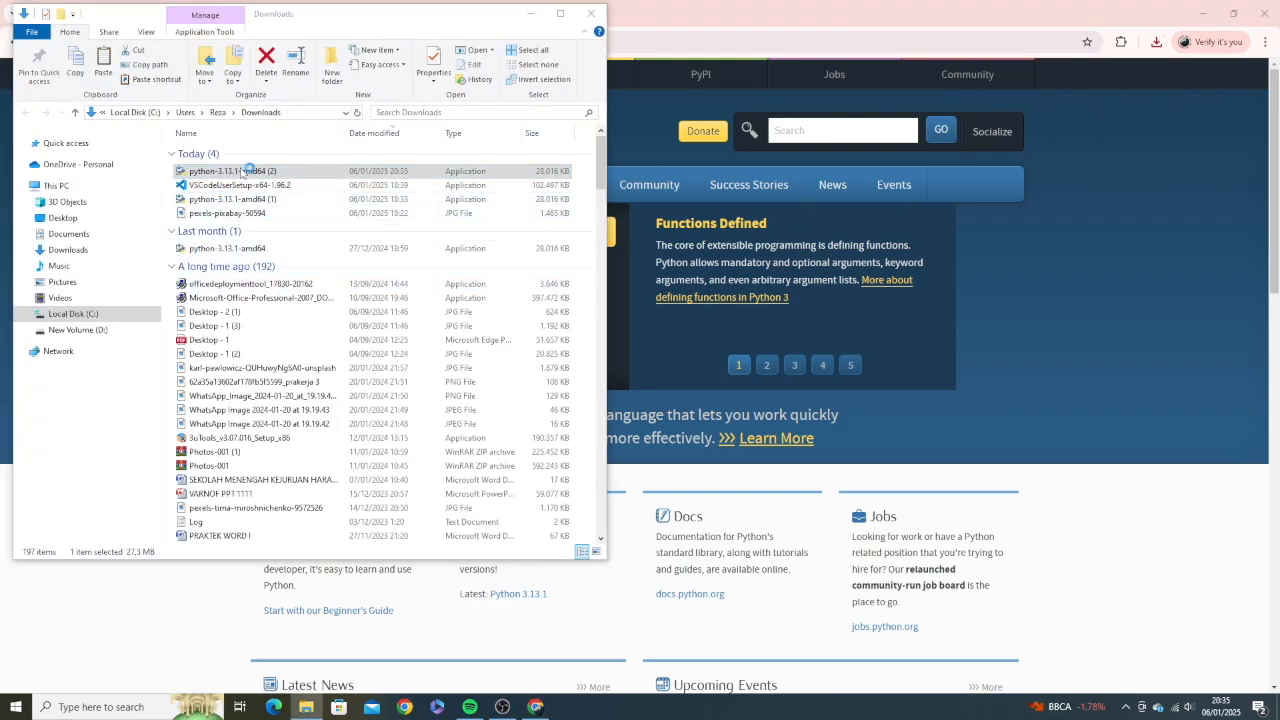
left_click(530, 13)
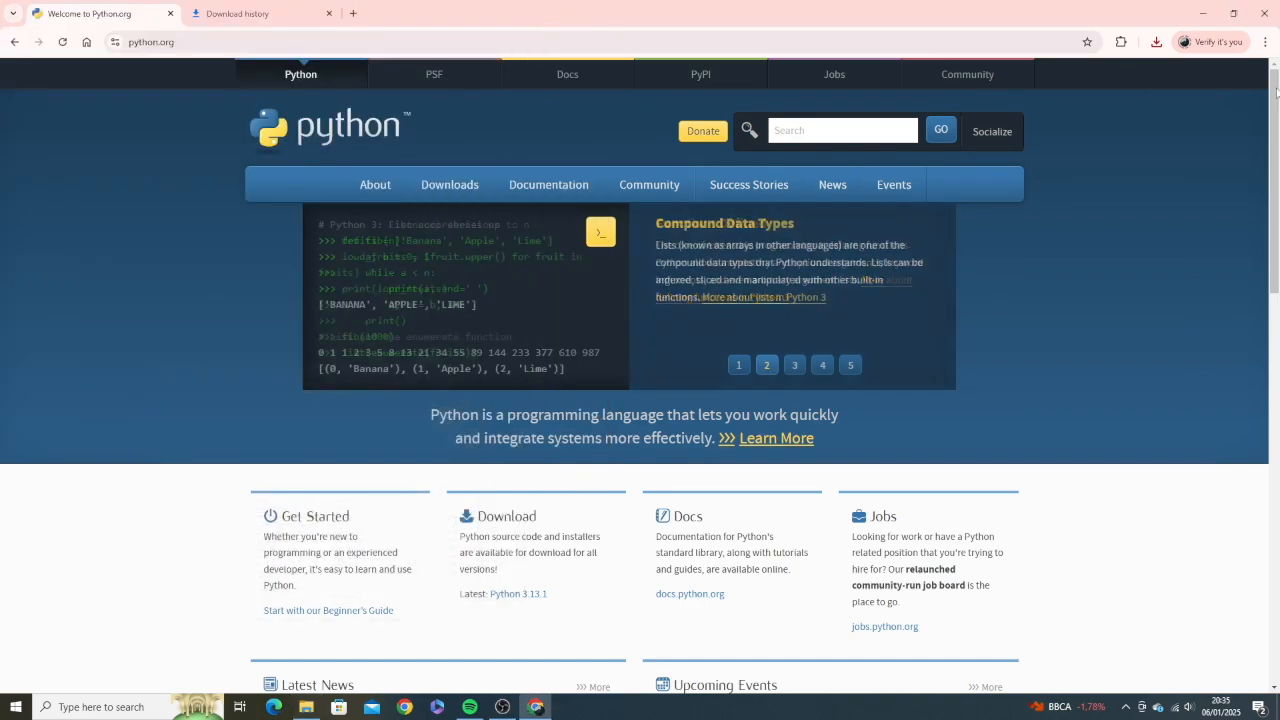
left_click(1203, 14)
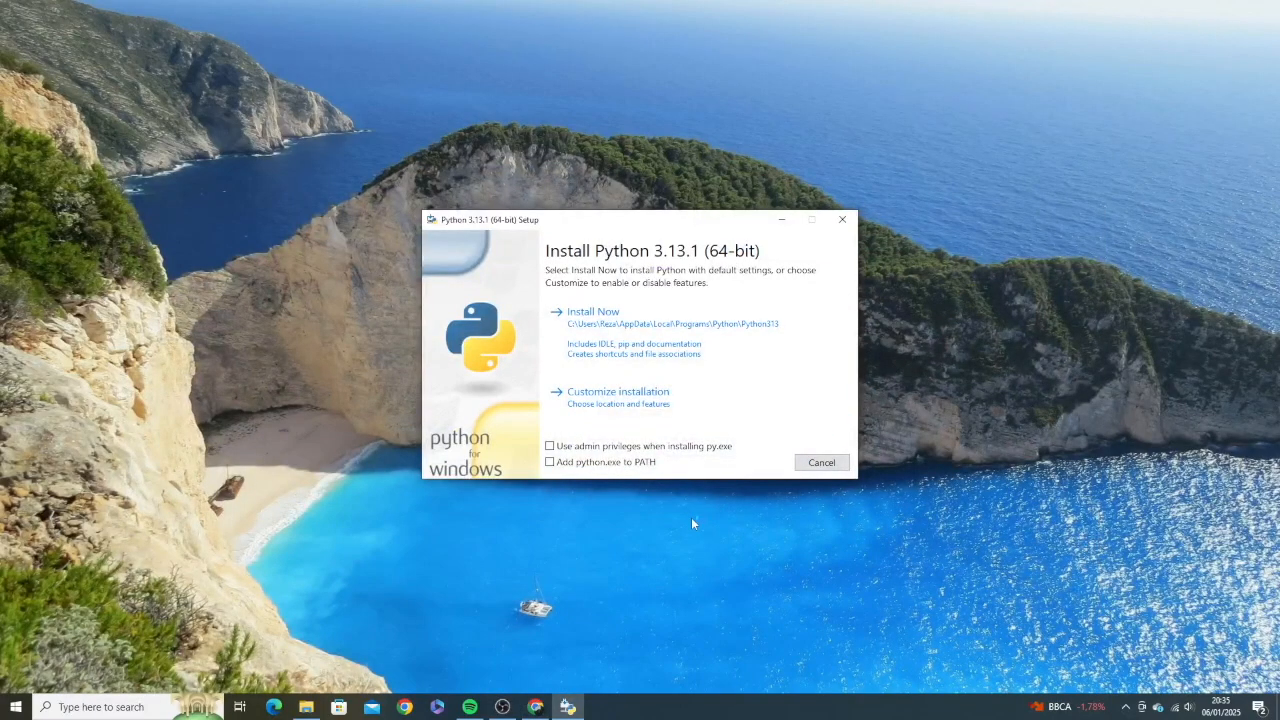
Step: Start the default Python 3.13.1 installation with admin privileges for installing py.exe and python.exe added to PATH
left_click(549, 446)
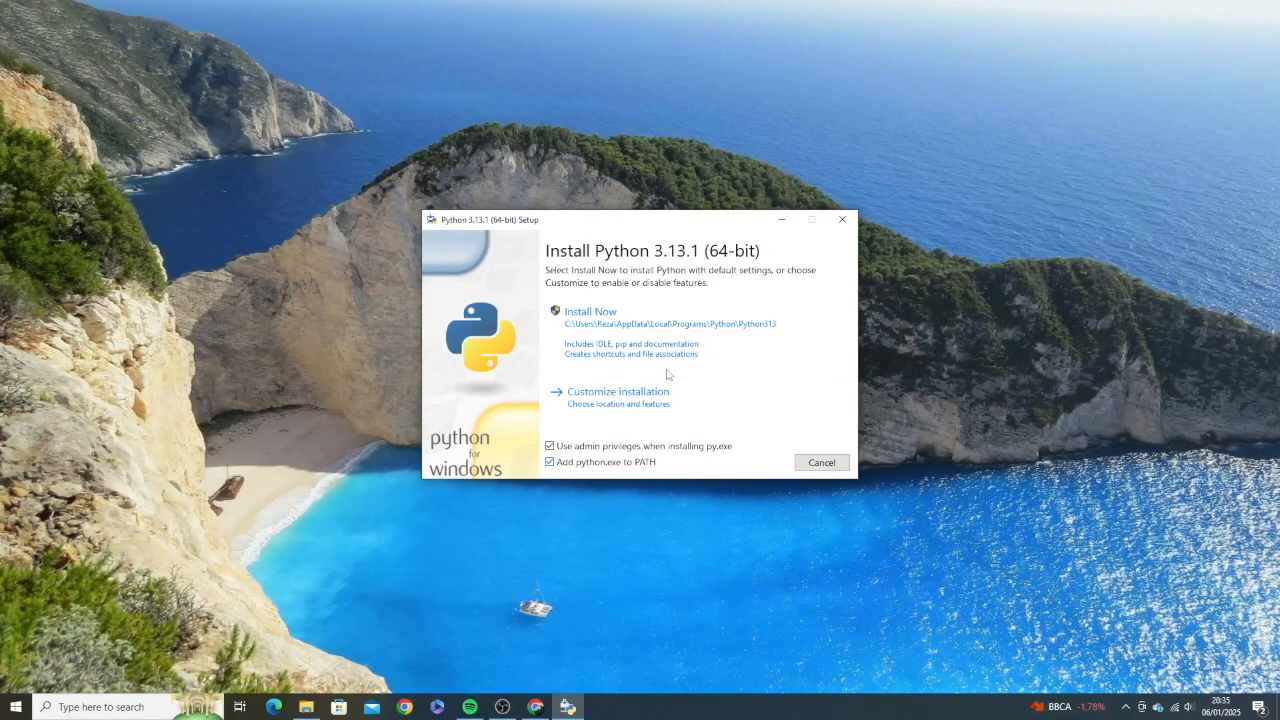
left_click(614, 338)
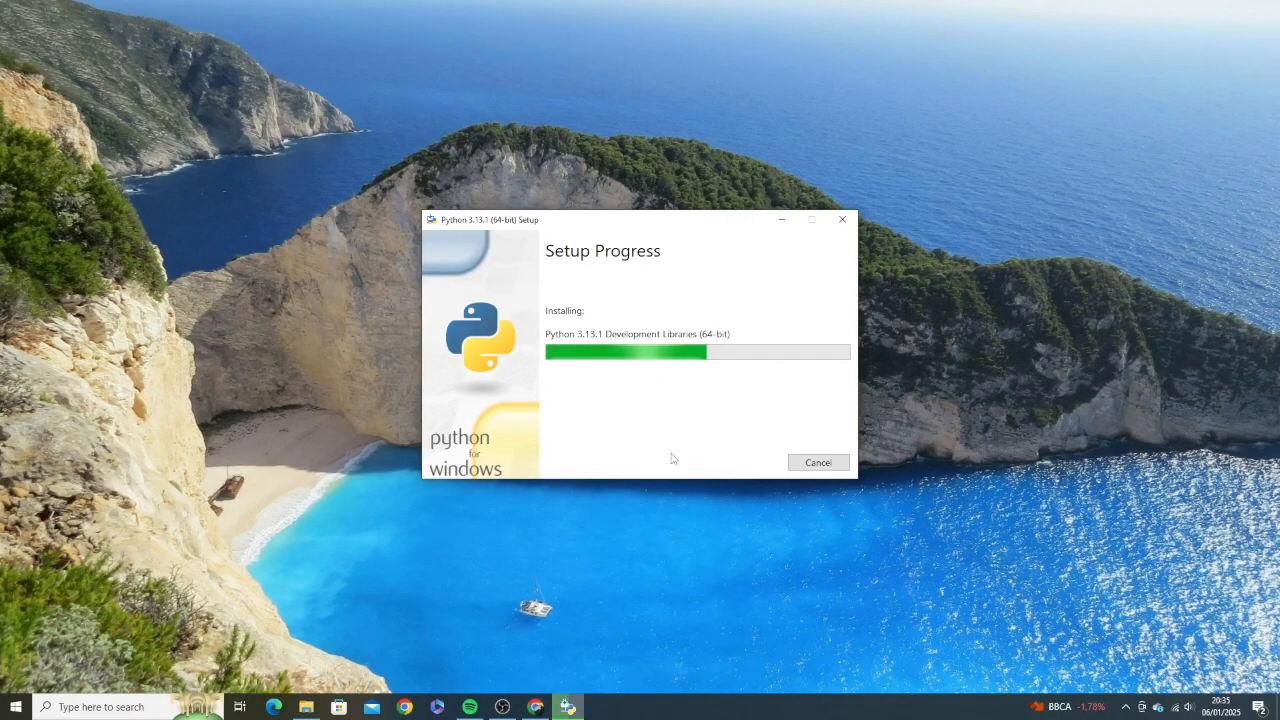
left_click_drag(717, 222, 645, 231)
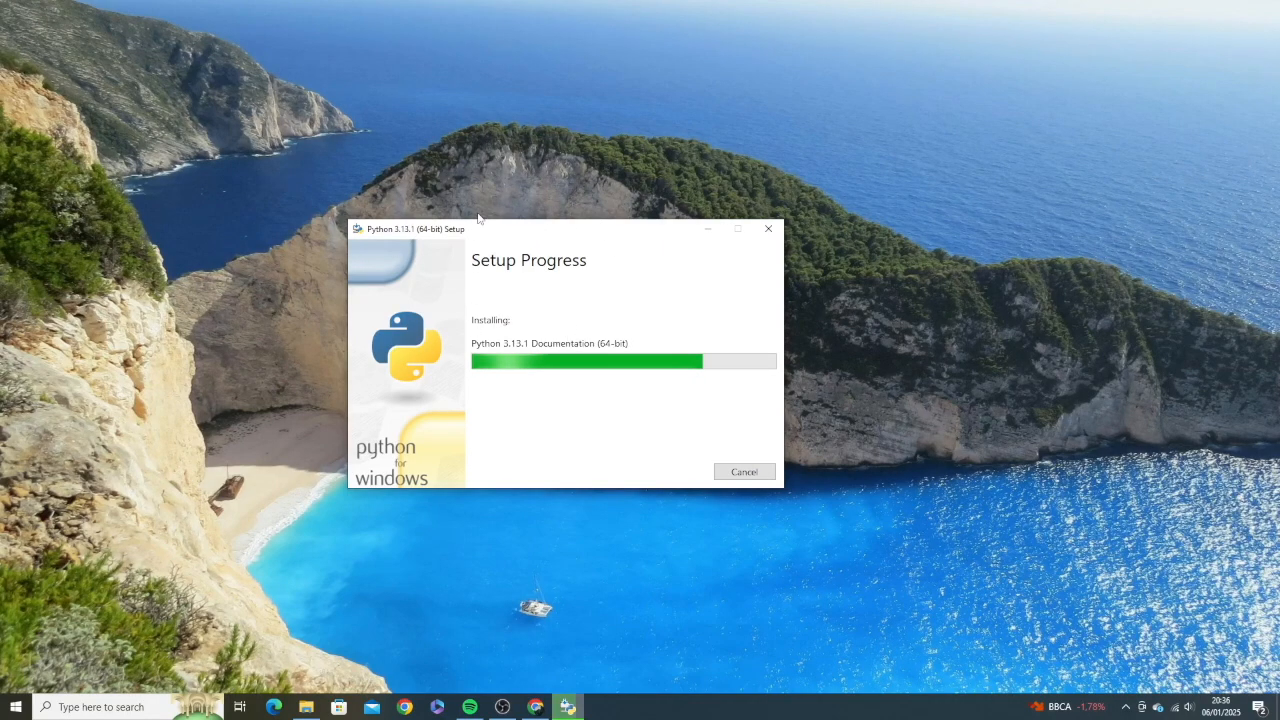
left_click_drag(480, 228, 541, 181)
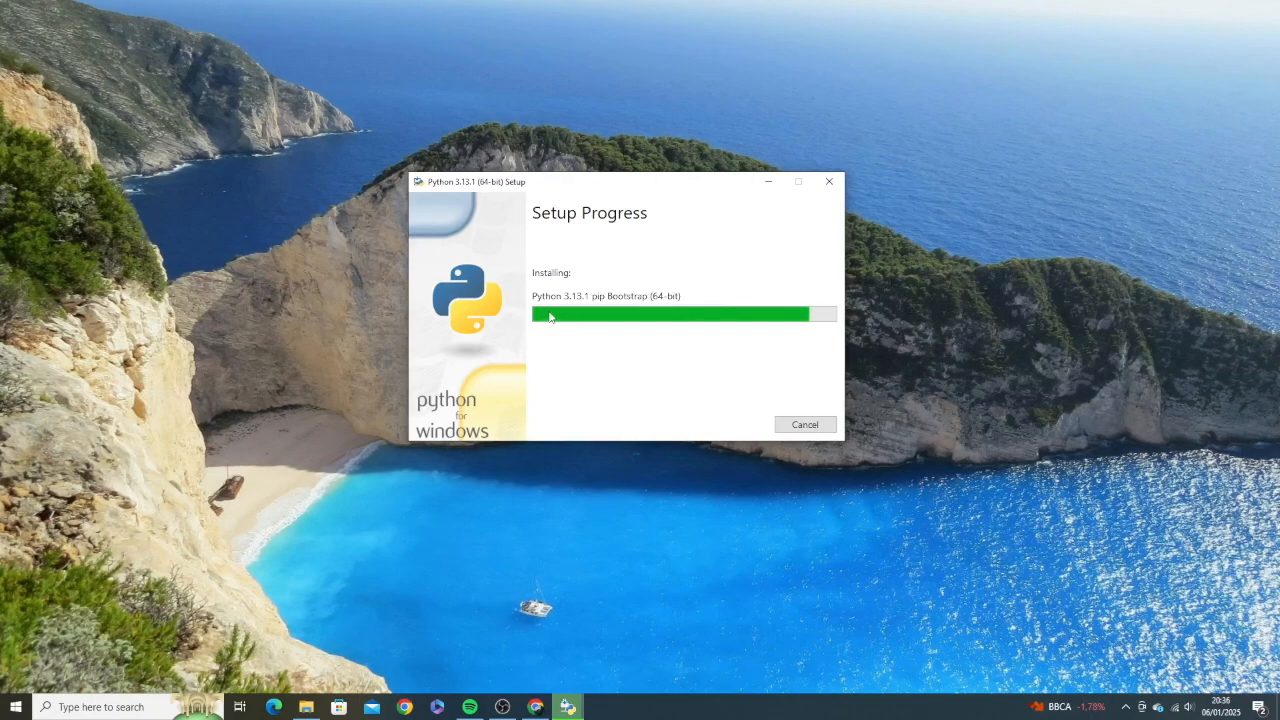
left_click_drag(577, 180, 582, 208)
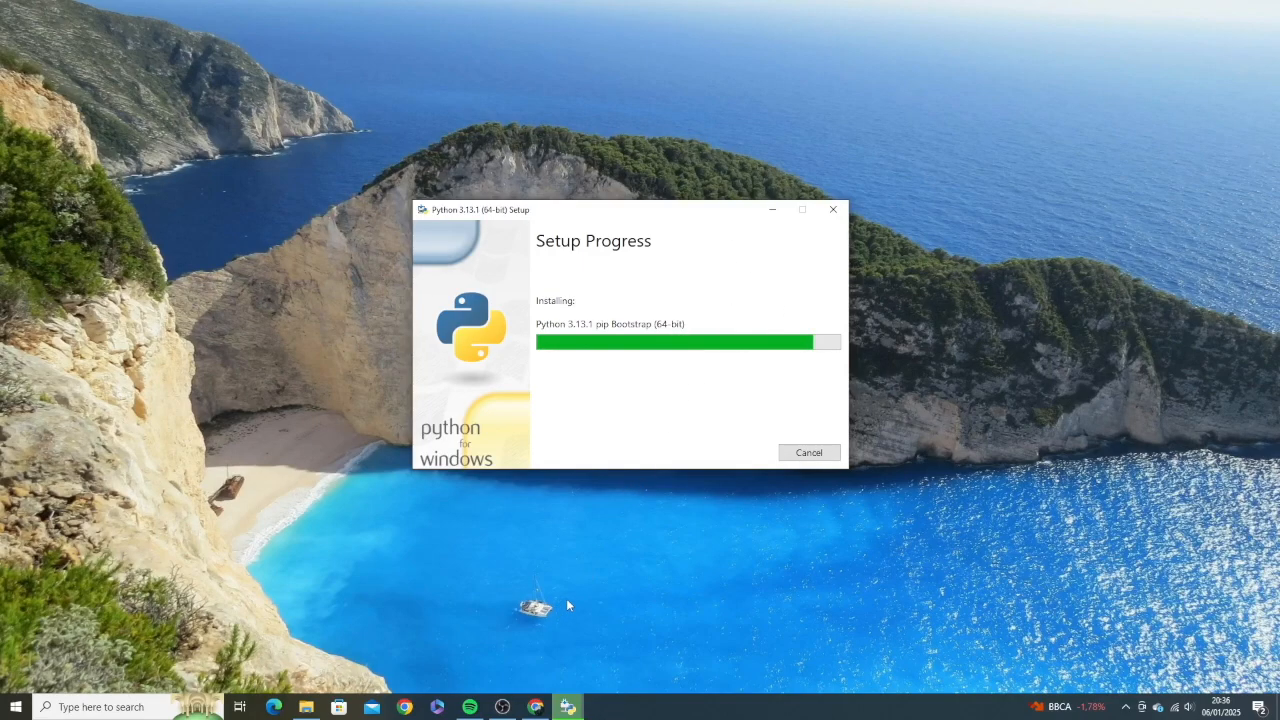
left_click(570, 707)
left_click(570, 707)
left_click(502, 707)
left_click(502, 707)
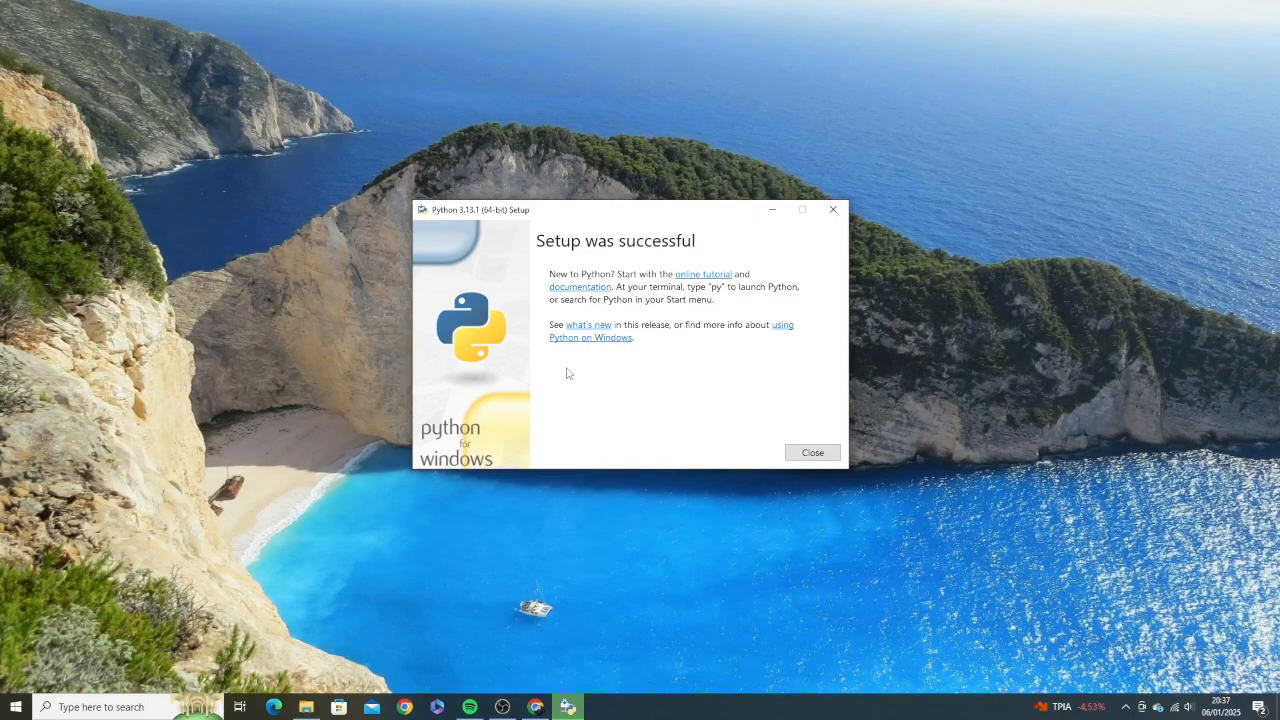
Step: Close the completed Python setup, then search Windows for cmd and open Command Prompt
left_click(809, 456)
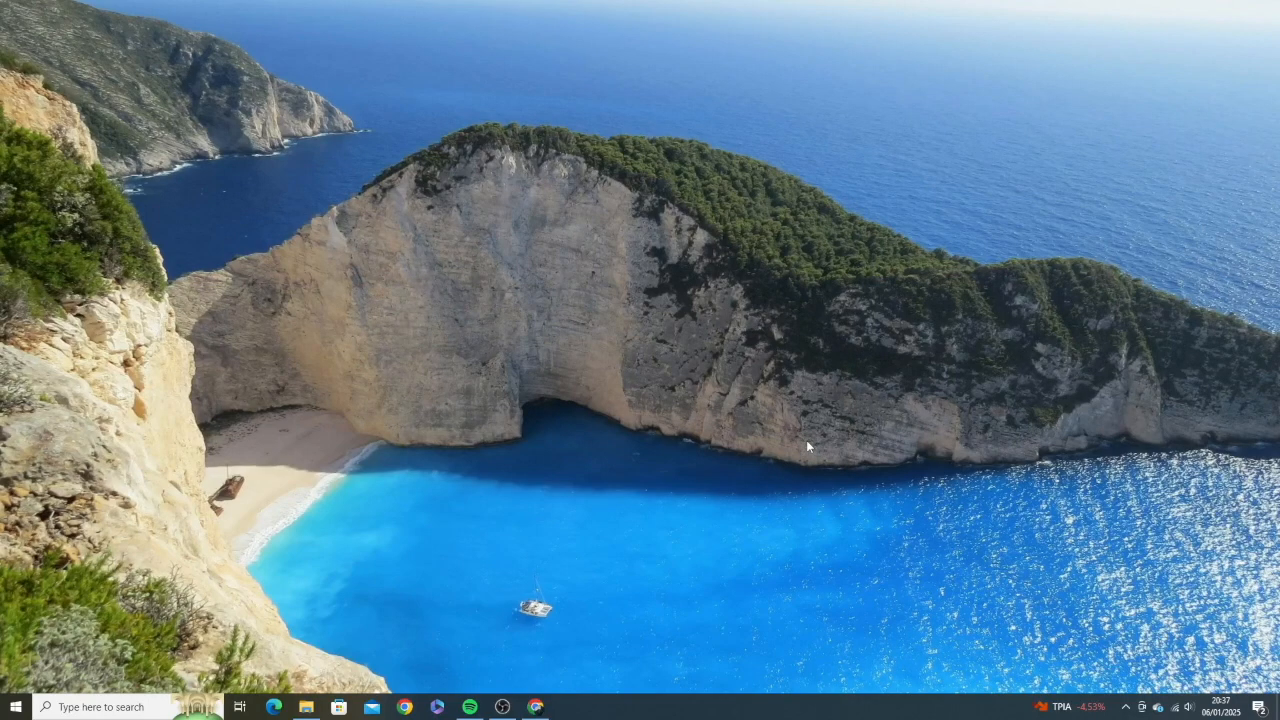
left_click(120, 707)
type("c")
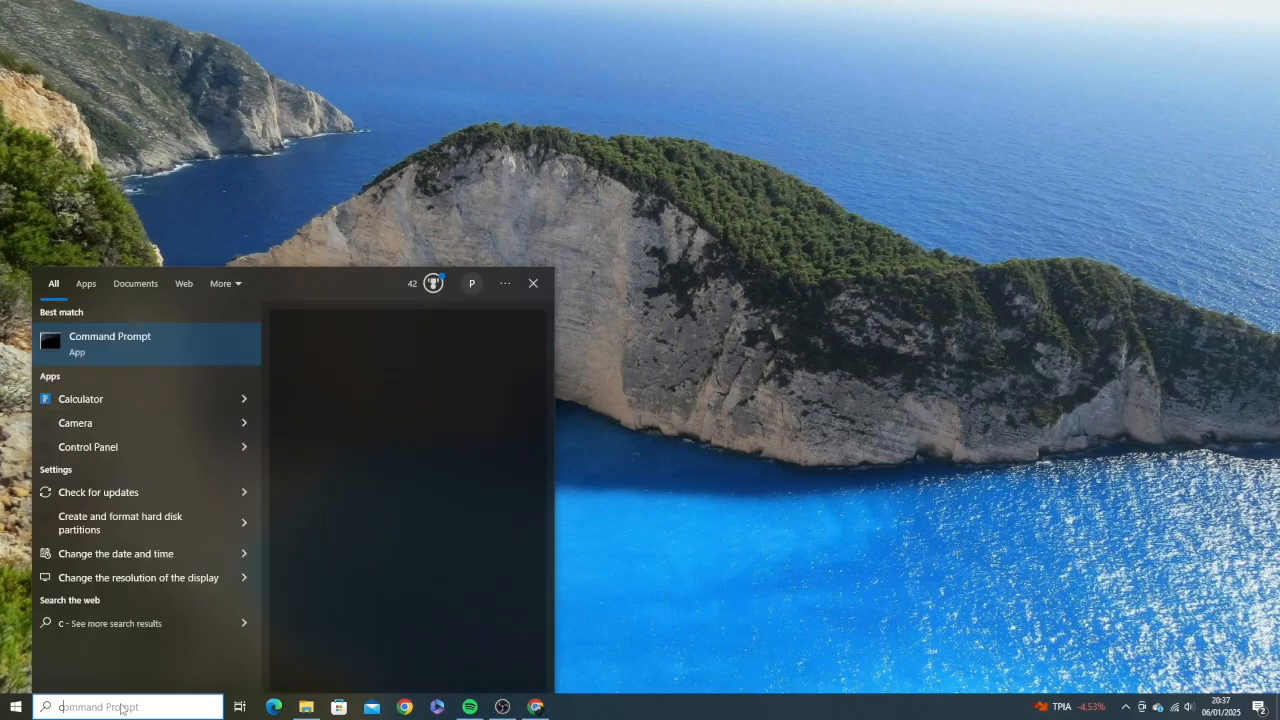
type("md")
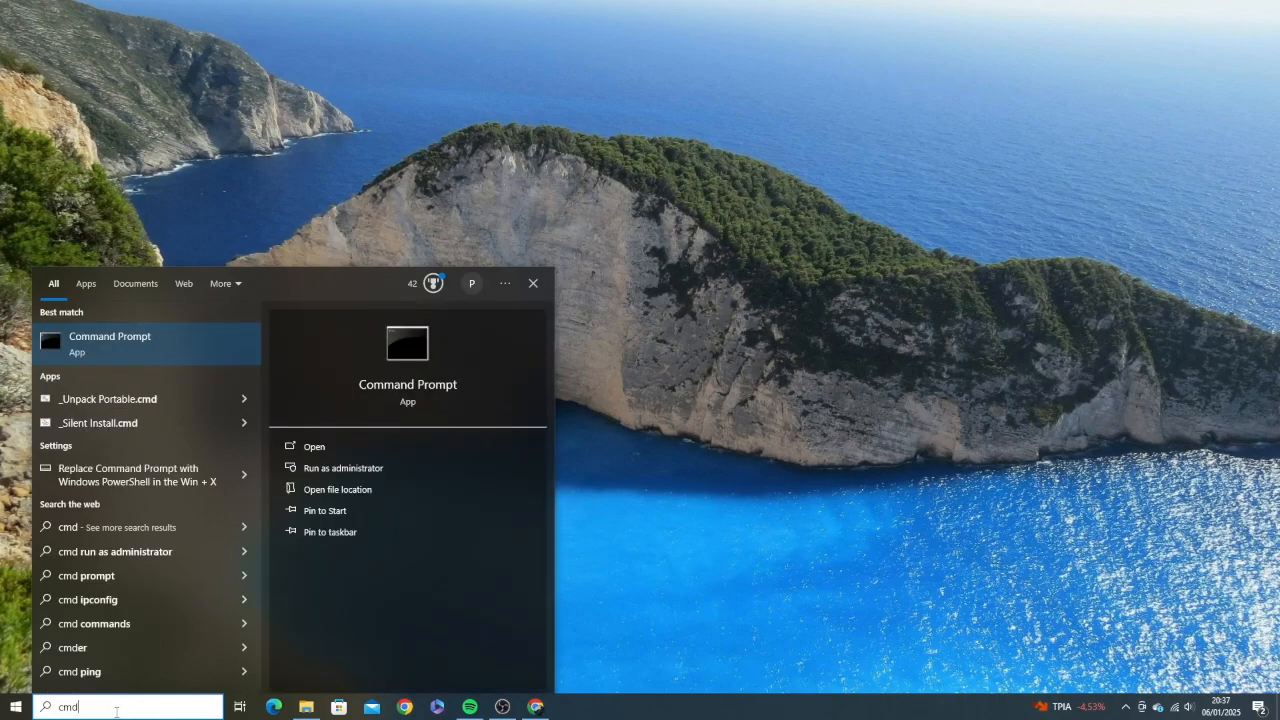
left_click(145, 343)
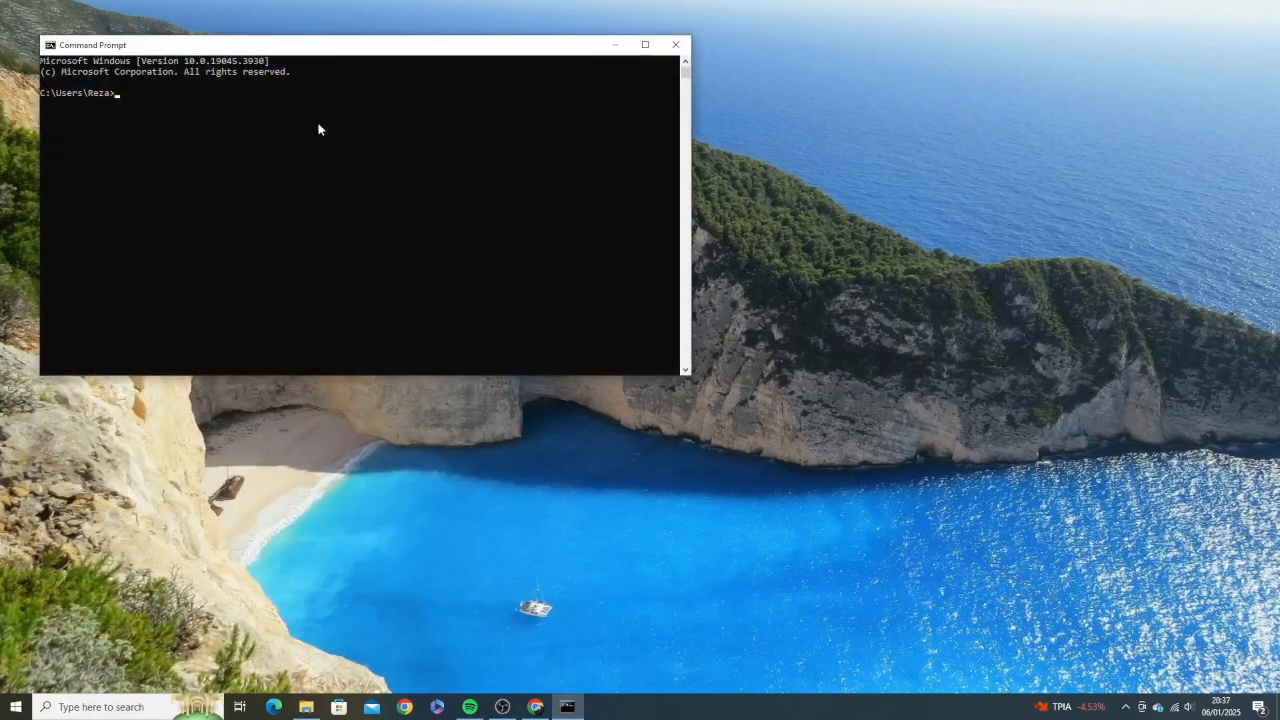
Step: Check the installed Python version with python --version, highlight the output line, and close Command Prompt
left_click_drag(325, 50, 579, 195)
type("python")
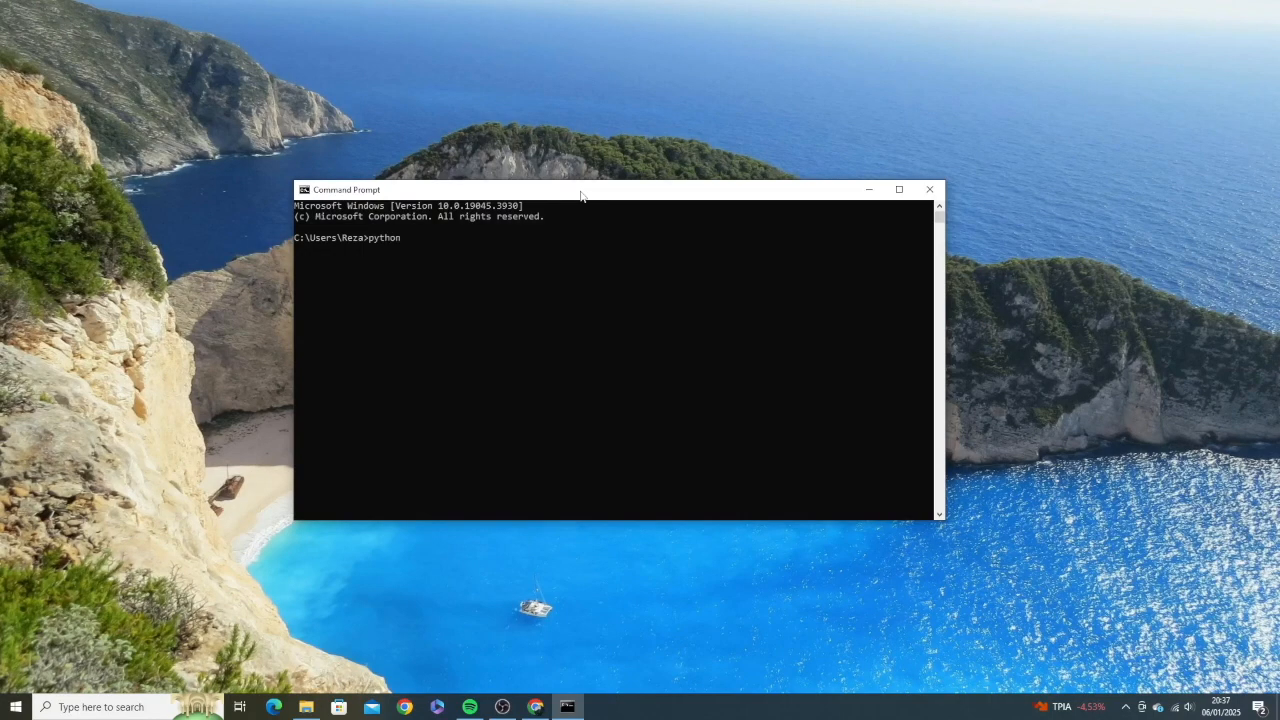
type(" --version")
key("Return")
left_click_drag(368, 252, 292, 256)
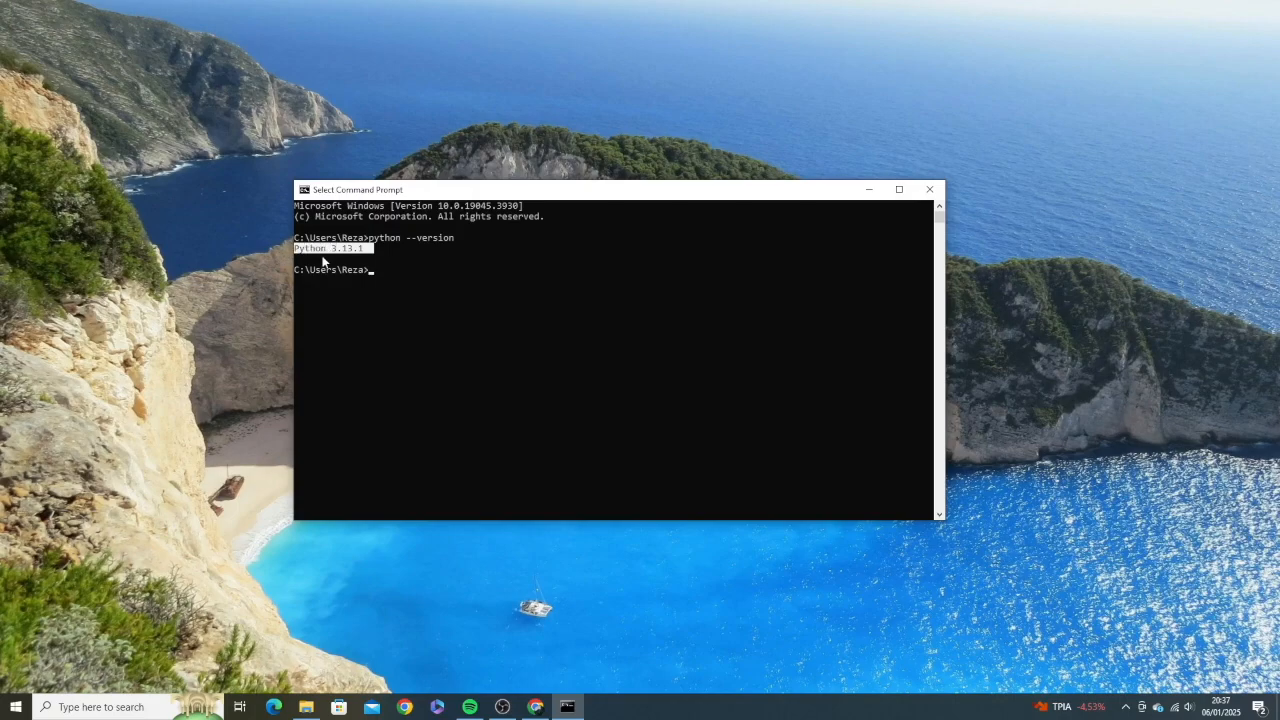
left_click(331, 250)
left_click(399, 280)
left_click(930, 190)
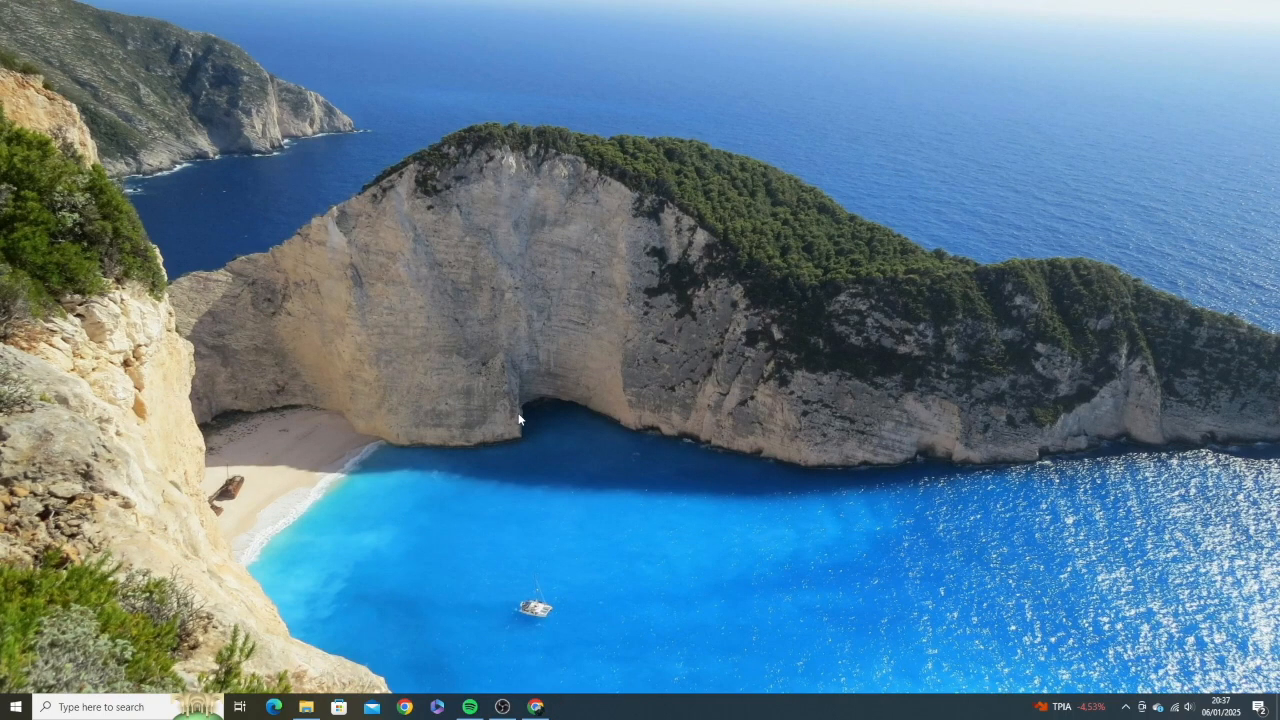
Step: Switch back to Google Chrome and search for visual studio code in a new tab
left_click(536, 706)
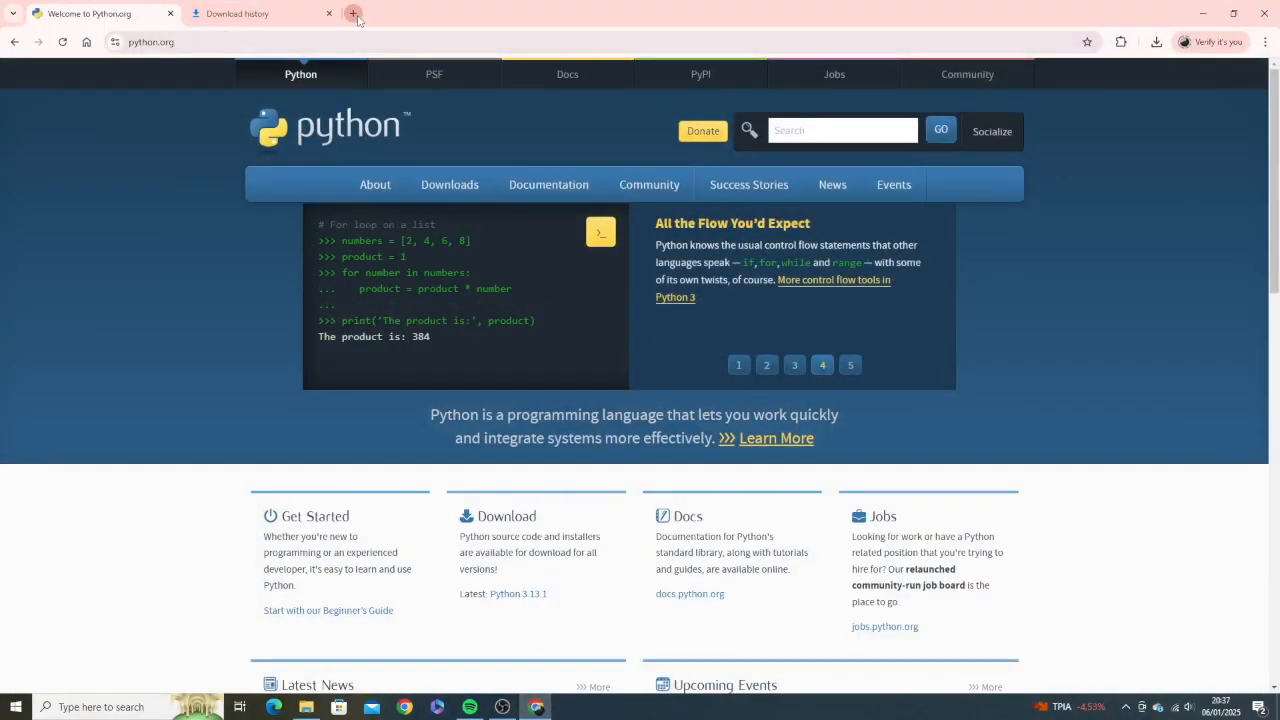
left_click(352, 13)
left_click(294, 47)
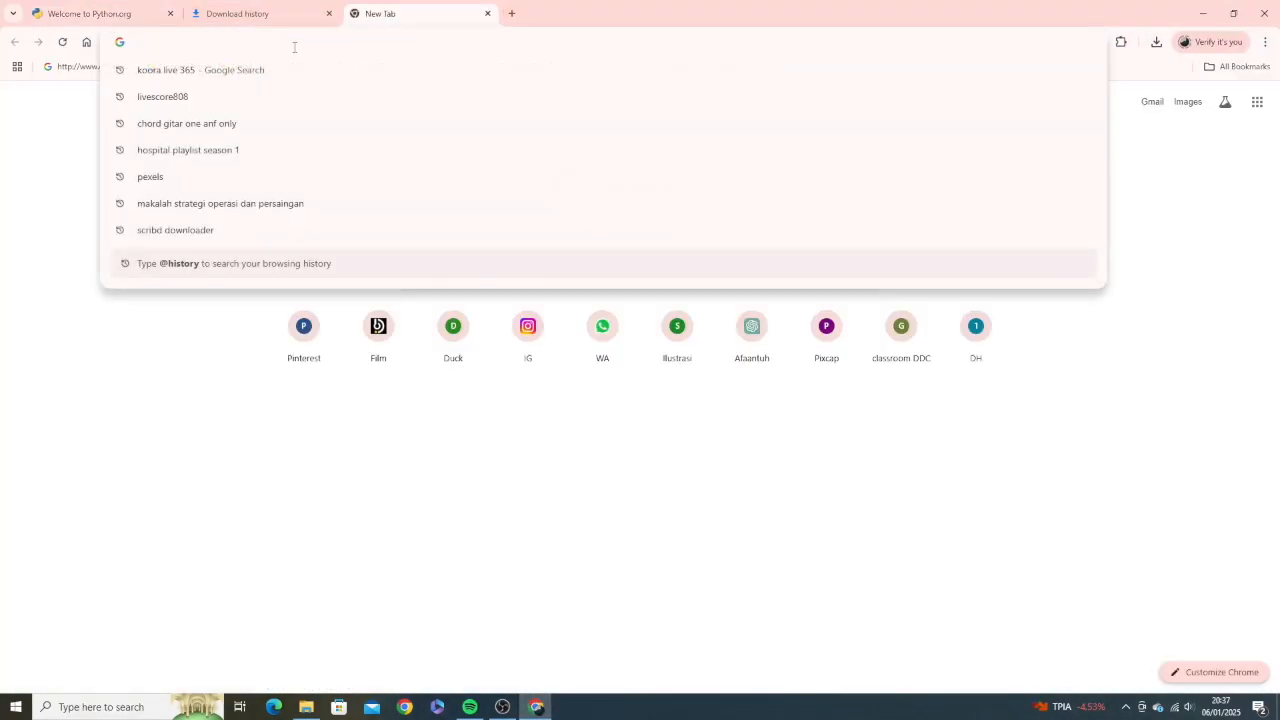
type("visual")
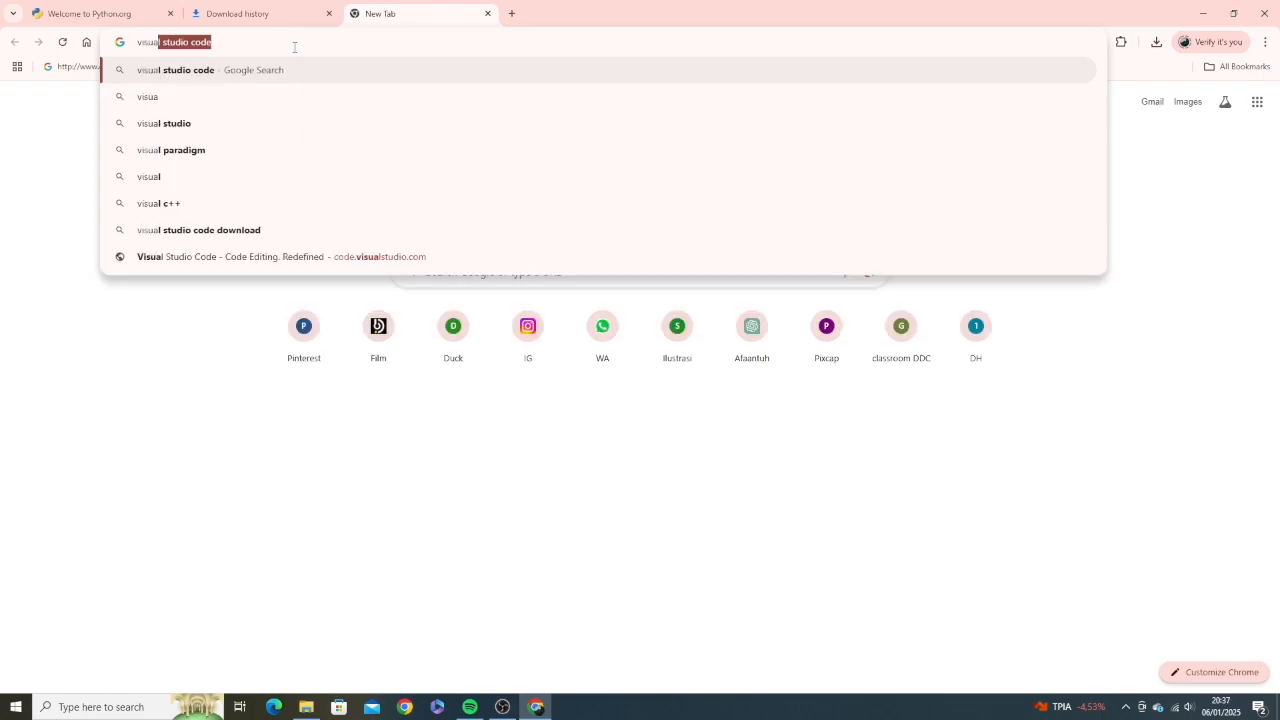
key("Return")
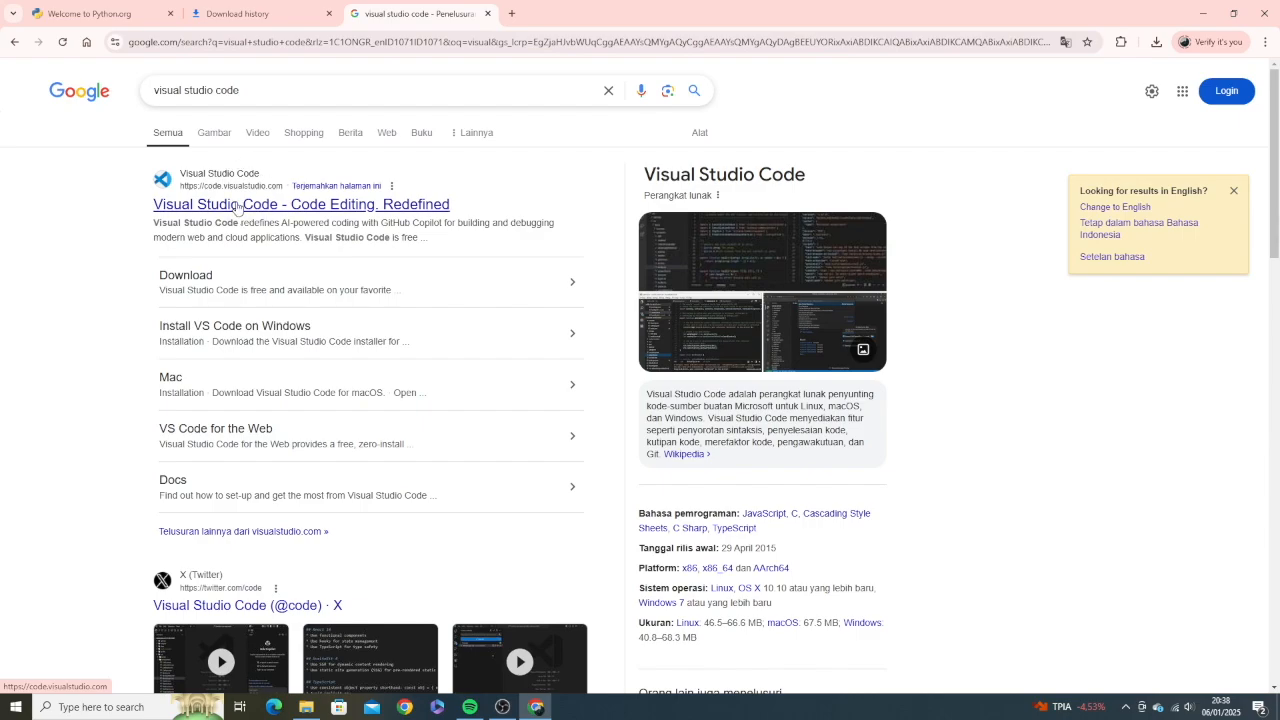
Step: Open the official Visual Studio Code website from the search results and download the Windows version
left_click(1156, 42)
left_click(1156, 42)
left_click(203, 205)
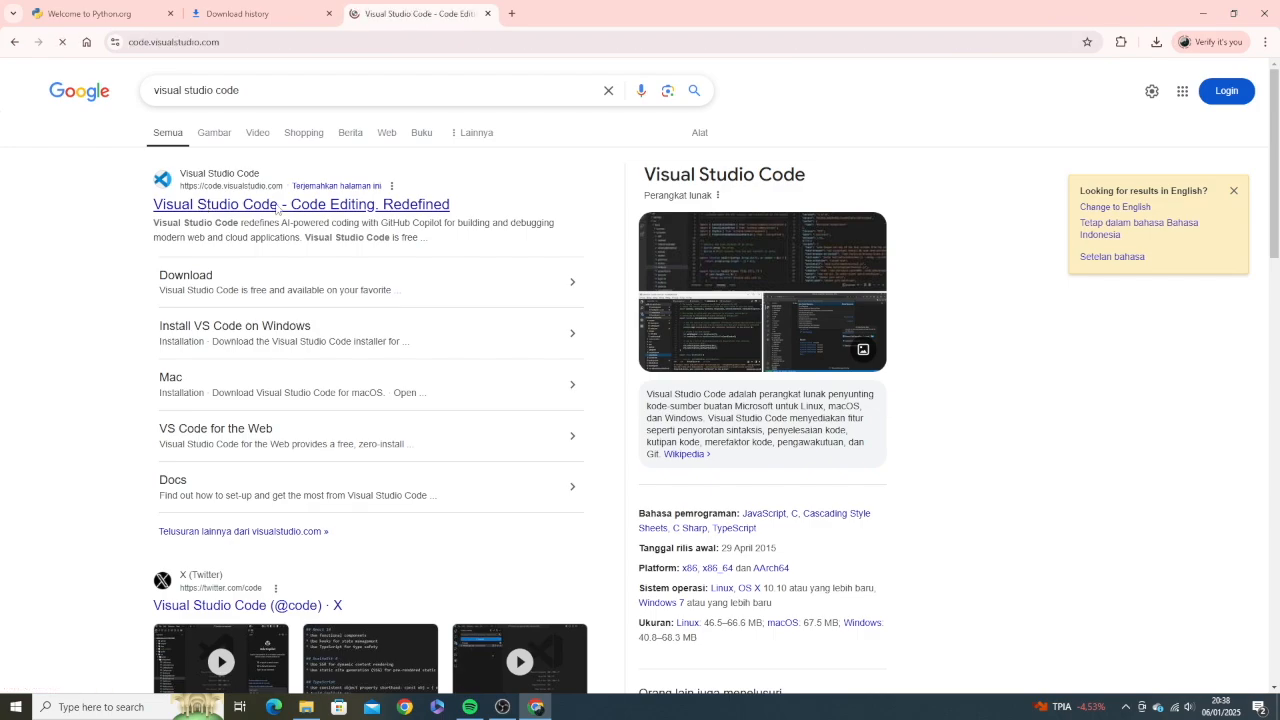
left_click(592, 304)
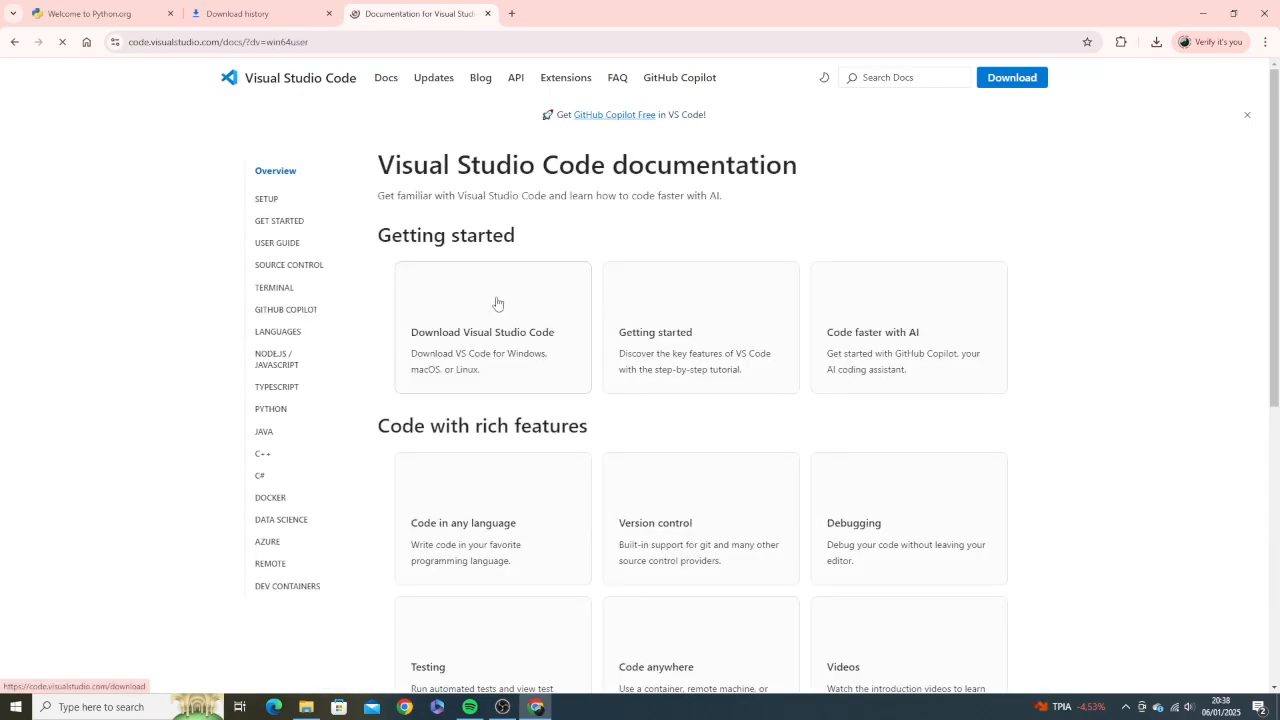
Step: Monitor the Visual Studio Code installer's progress in Chrome's recent downloads
left_click(1156, 44)
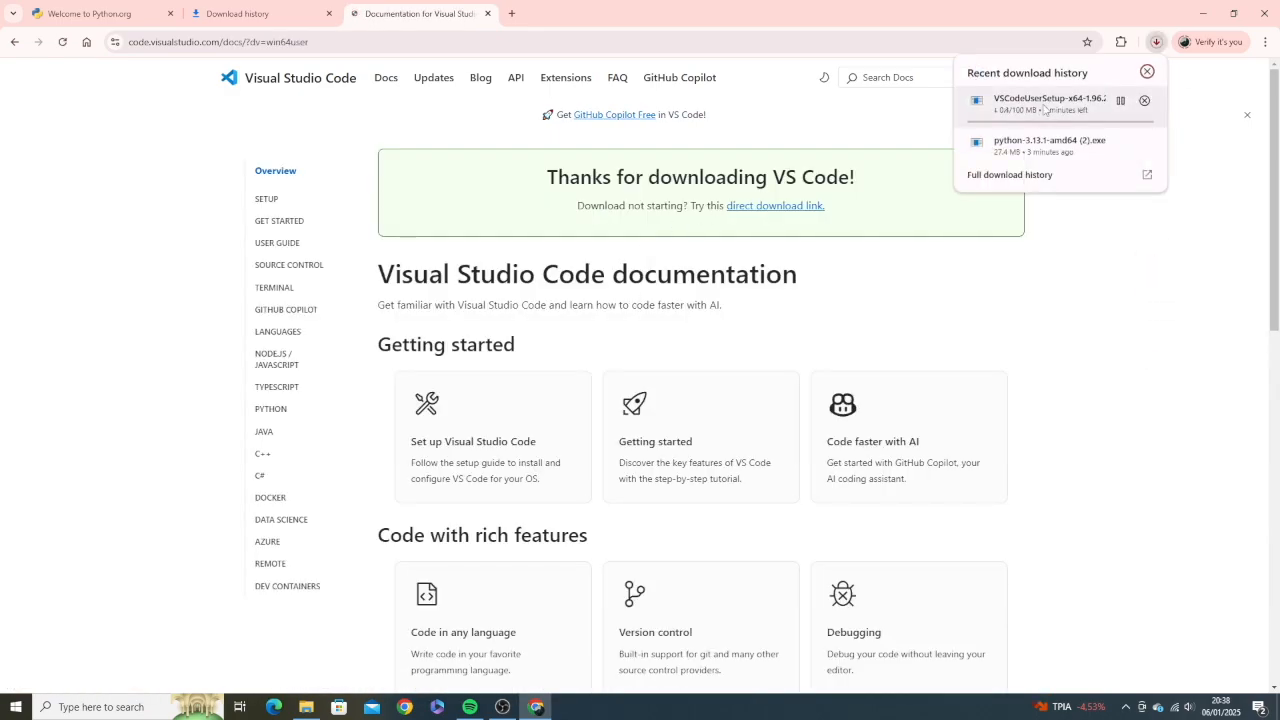
left_click(1156, 44)
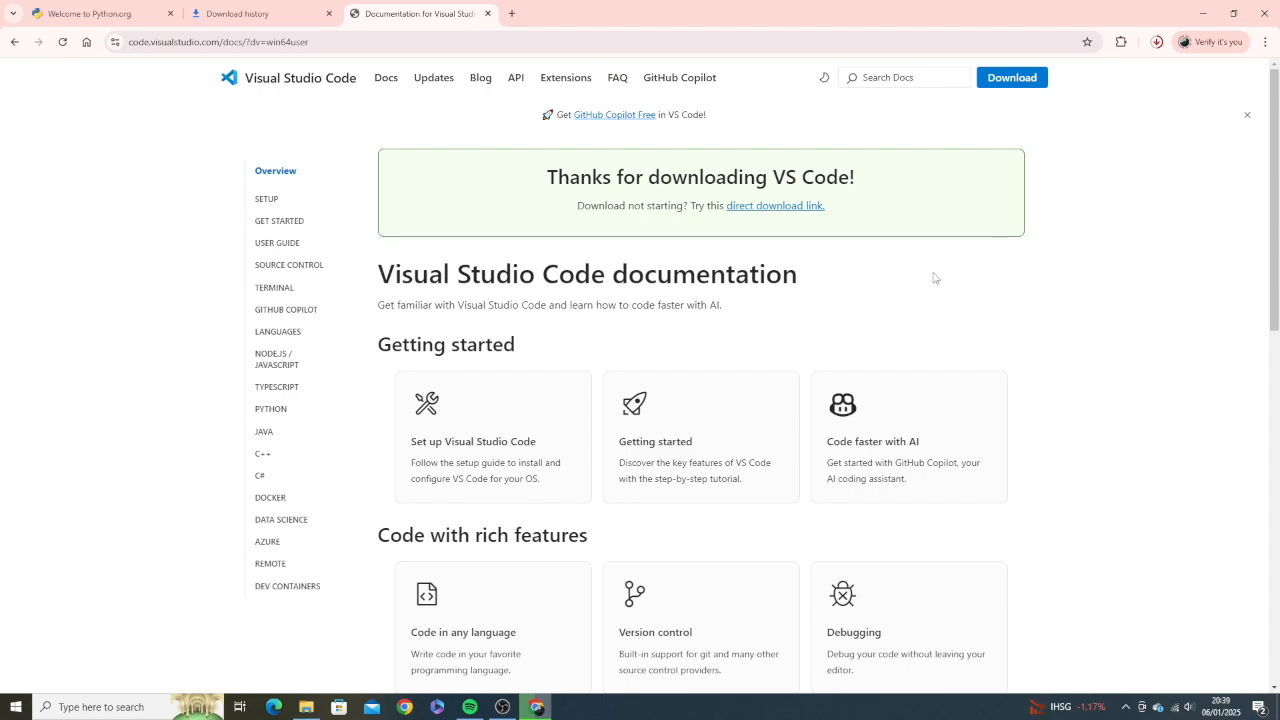
left_click(1156, 42)
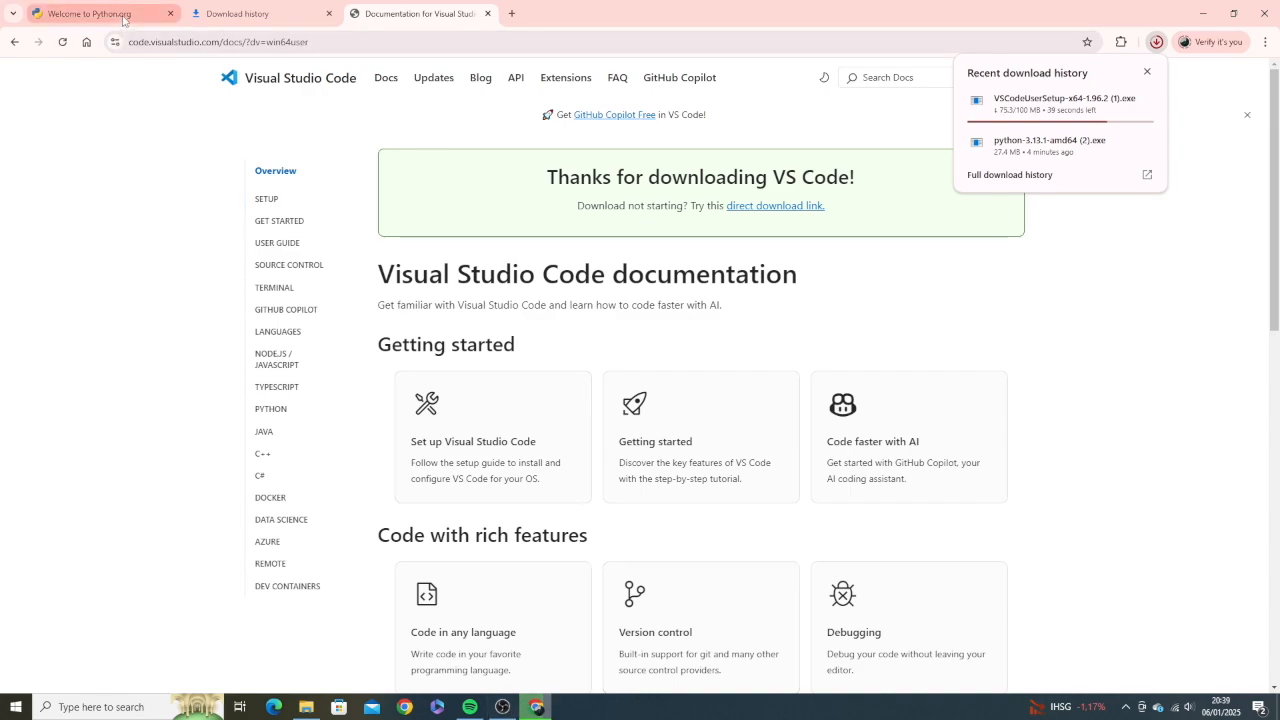
left_click(97, 707)
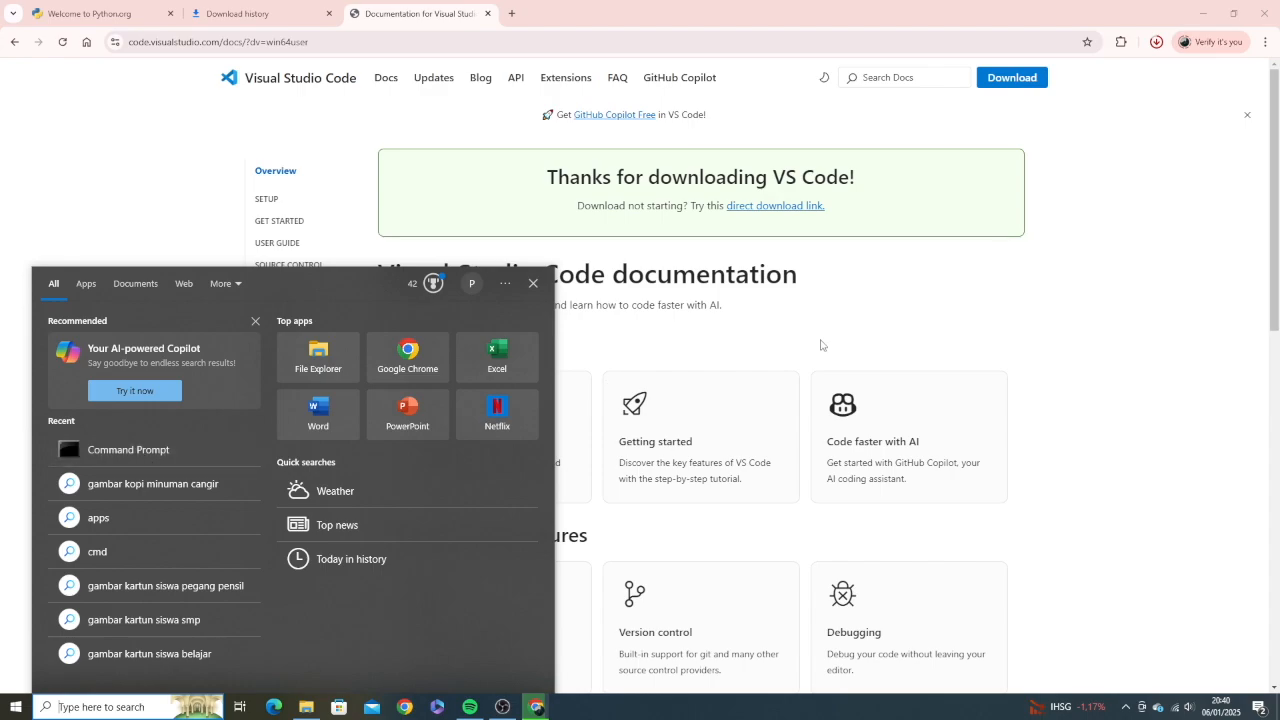
left_click(1176, 259)
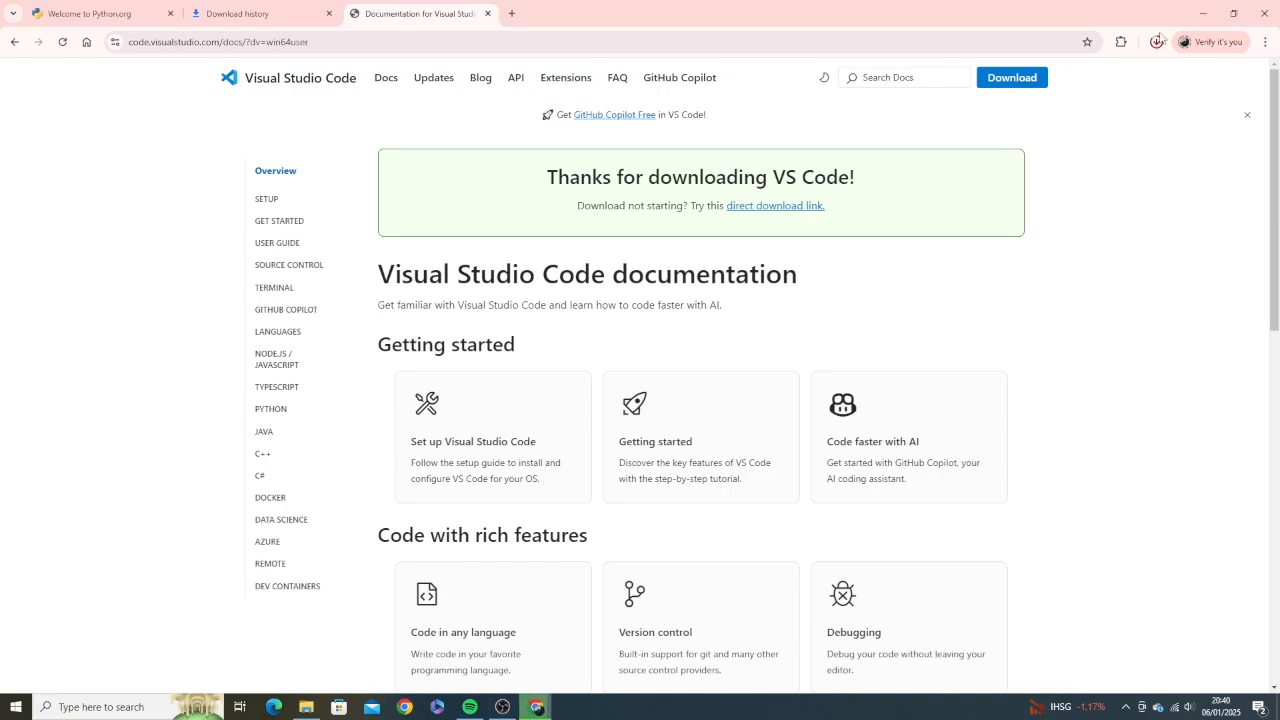
left_click(1155, 44)
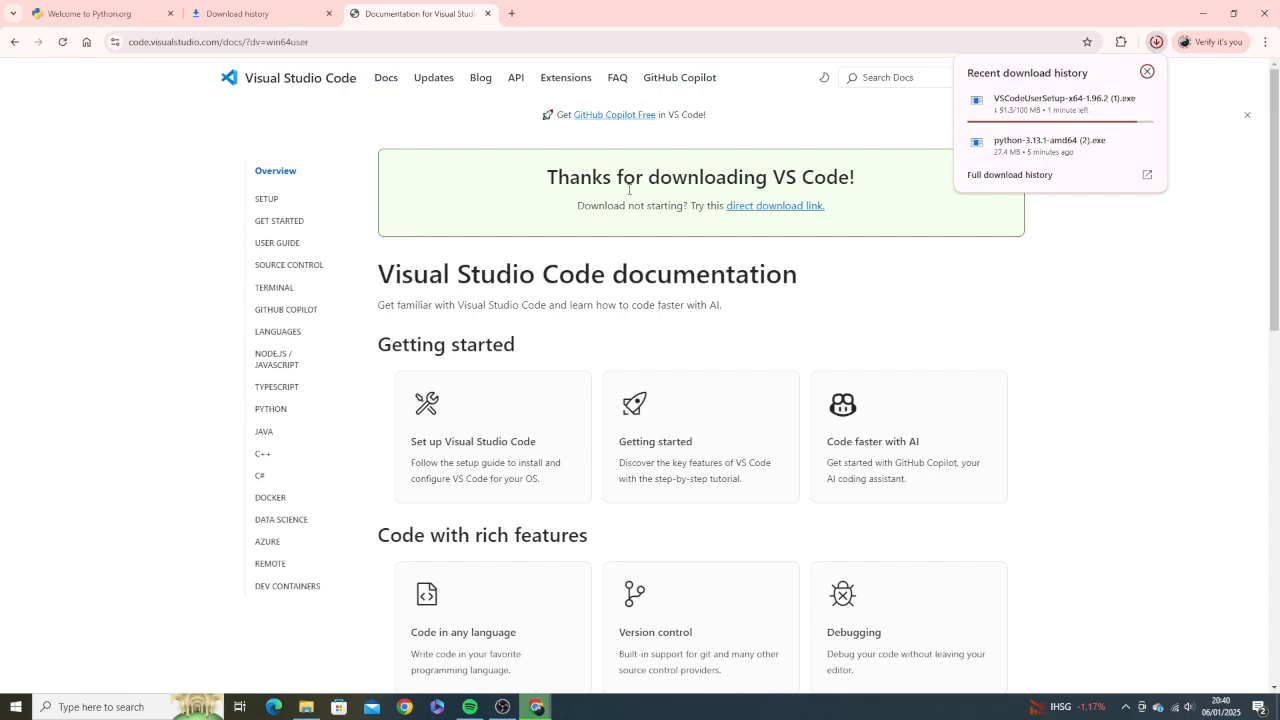
left_click(889, 323)
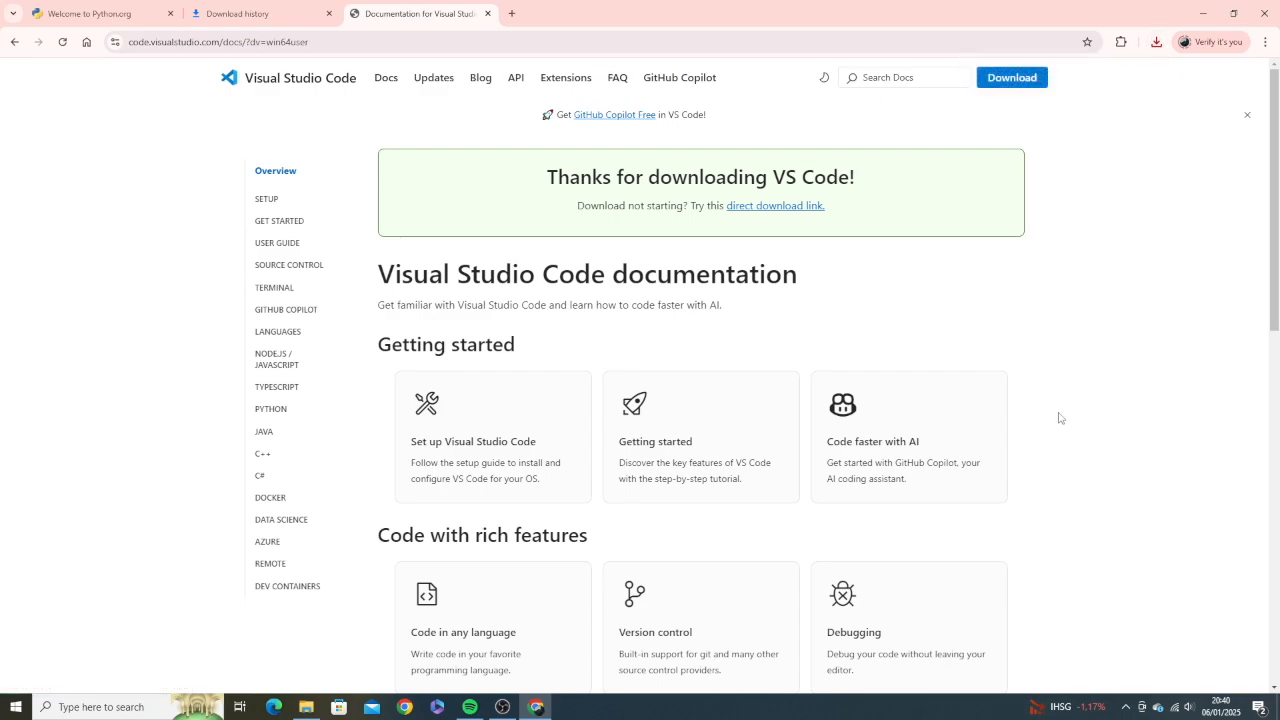
Step: Run the downloaded VSCodeUserSetup-x64-1.96.2 (1) installer from the Downloads folder and minimize the File Explorer and Chrome windows
left_click(1155, 45)
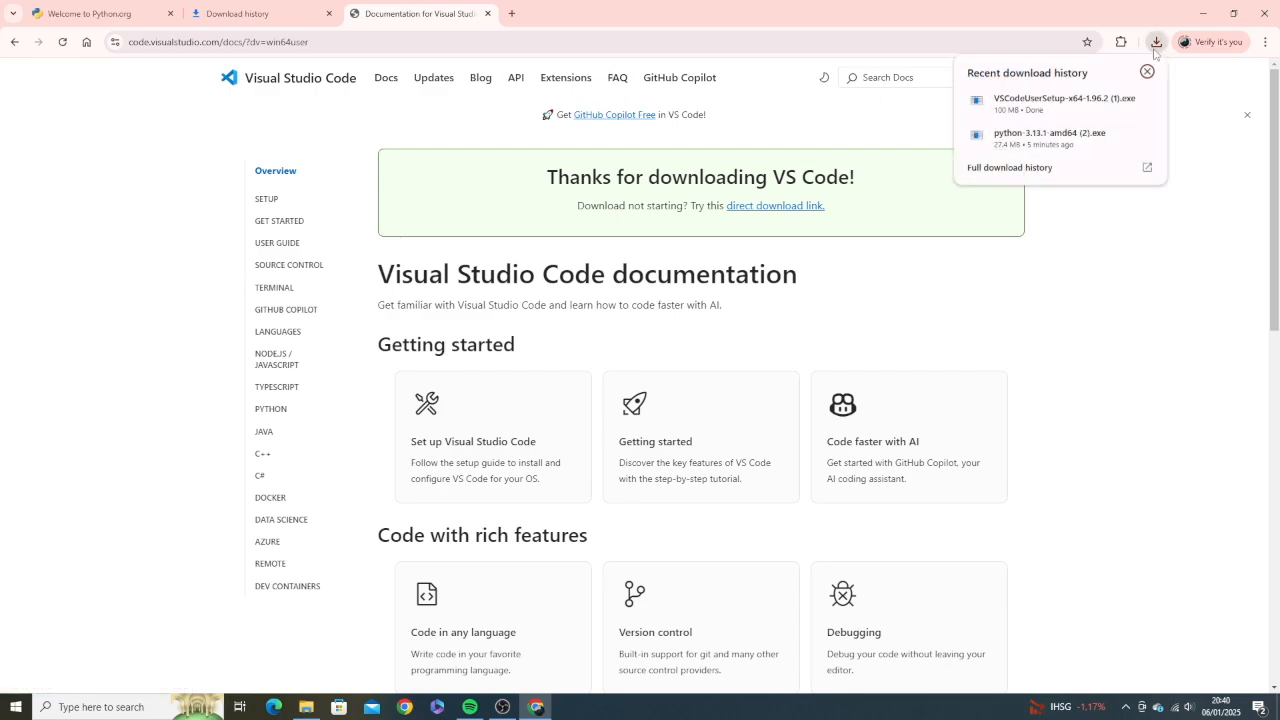
left_click(1119, 102)
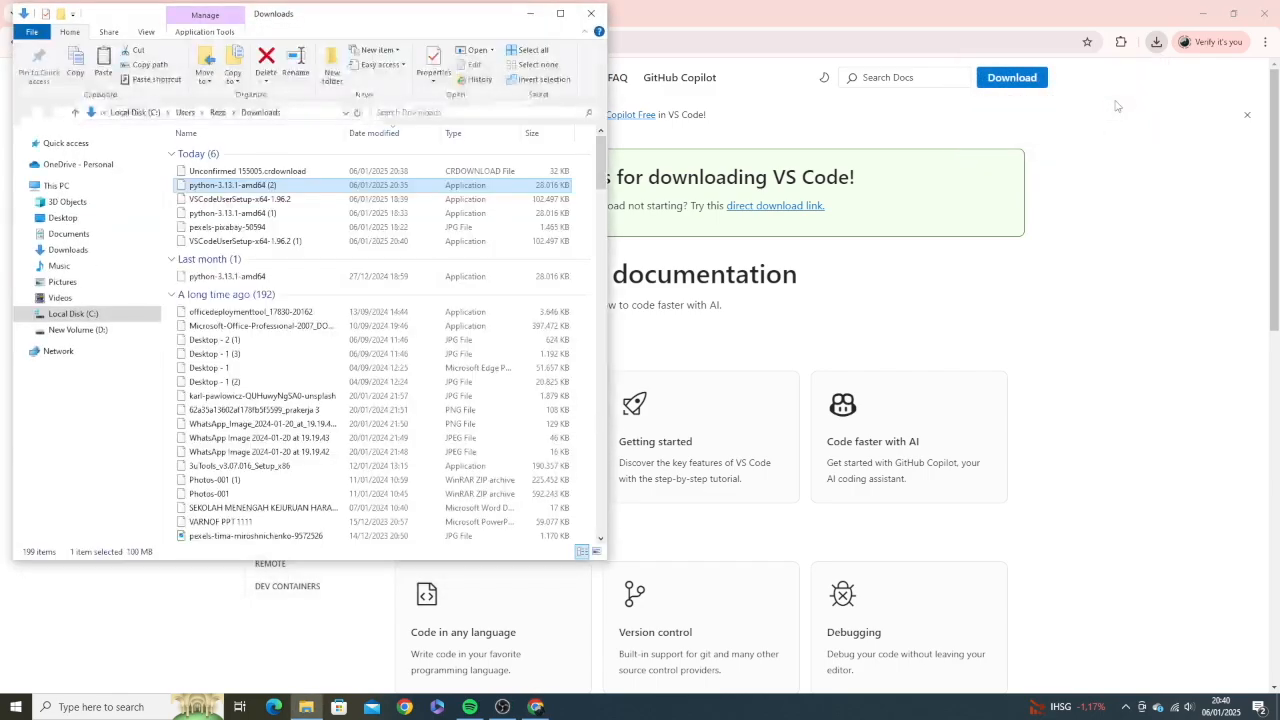
double_click(232, 242)
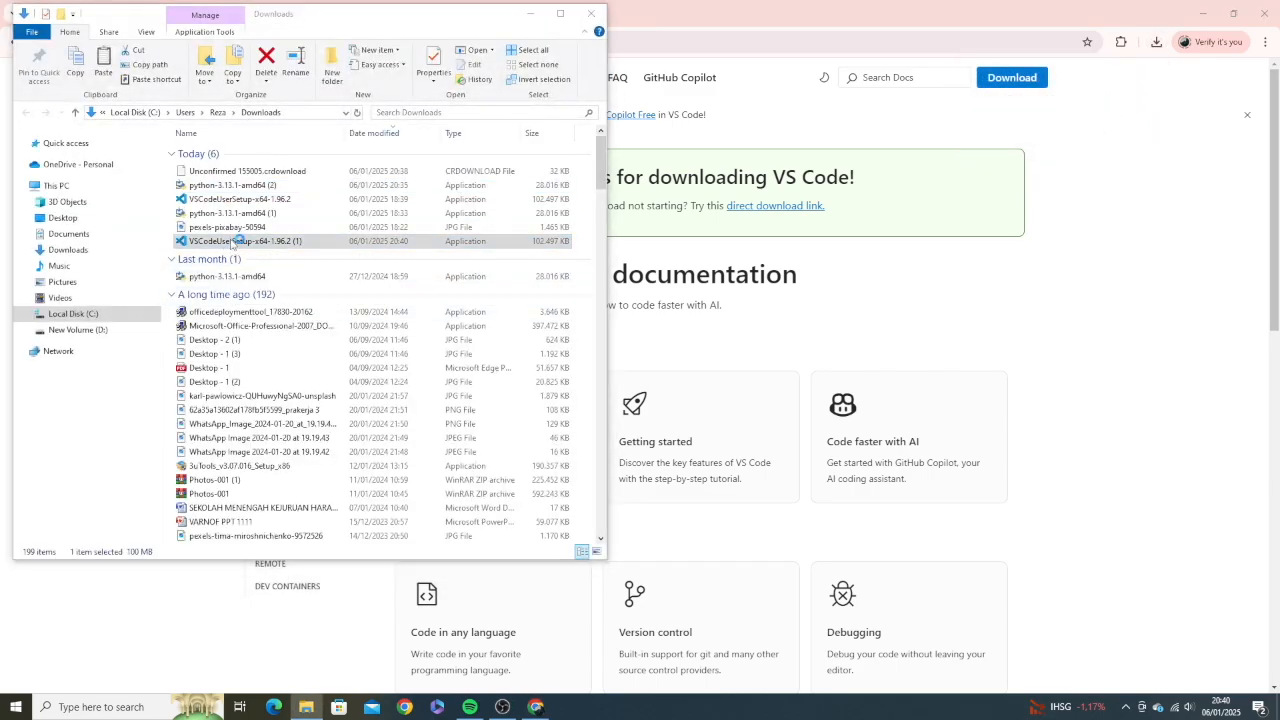
left_click(530, 14)
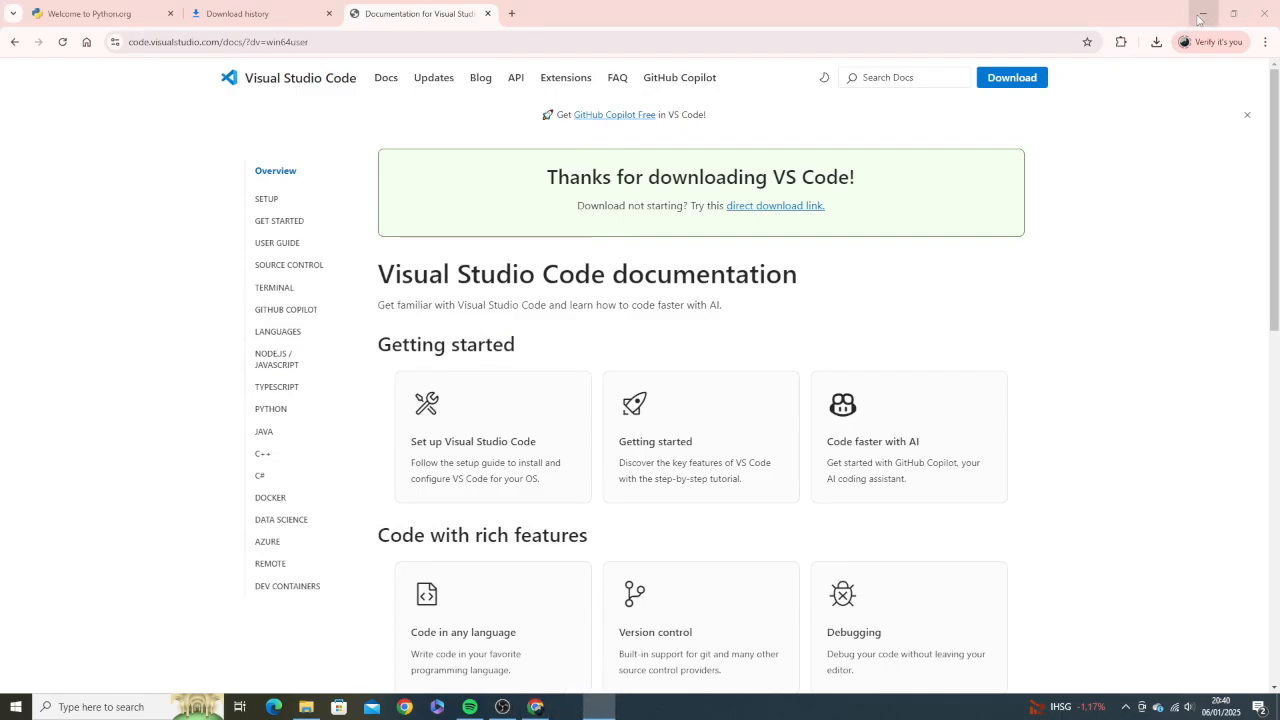
left_click(1203, 14)
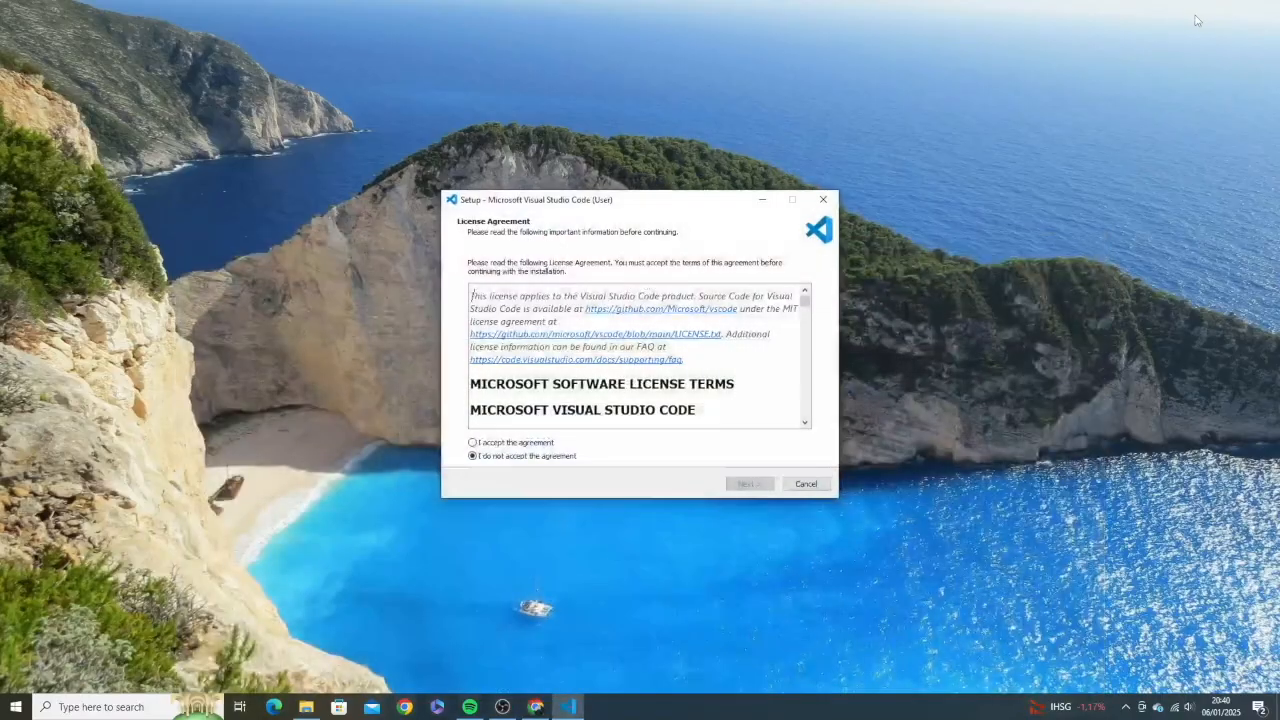
Step: Accept the license agreement, install Visual Studio Code with the default additional tasks, and finish setup with Launch Visual Studio Code enabled
left_click(477, 444)
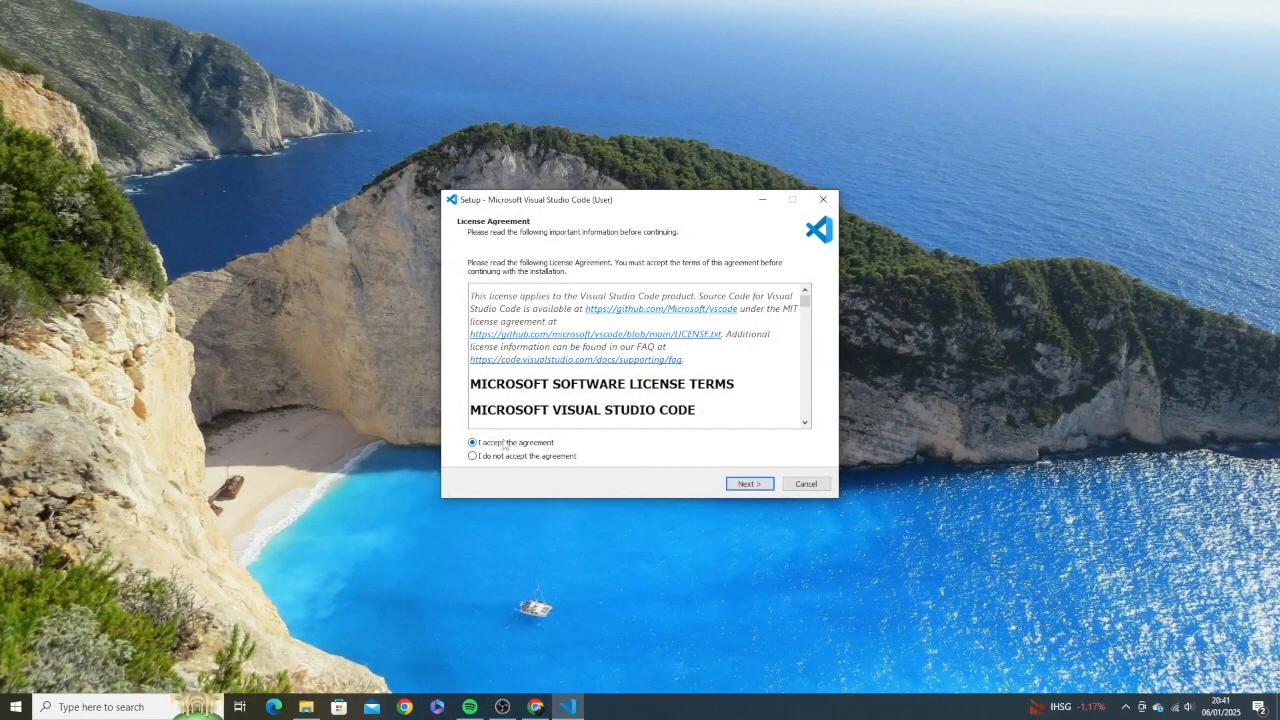
left_click(740, 486)
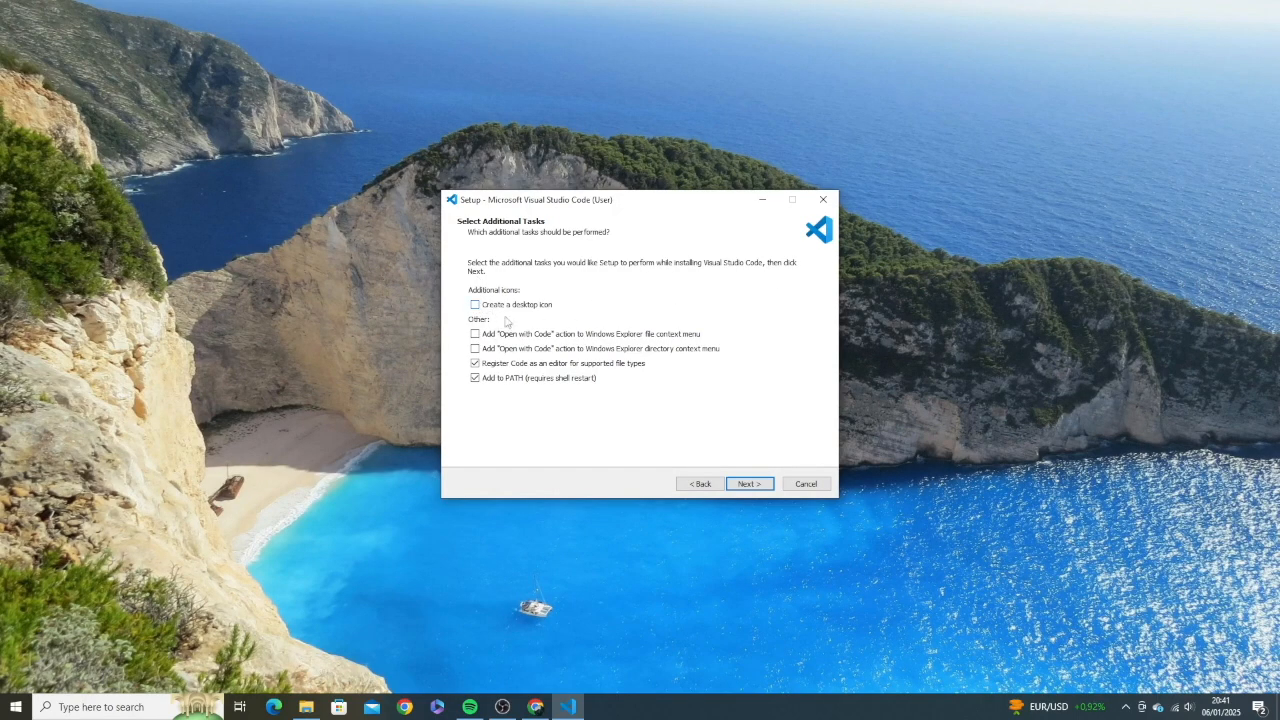
left_click(751, 486)
left_click(750, 484)
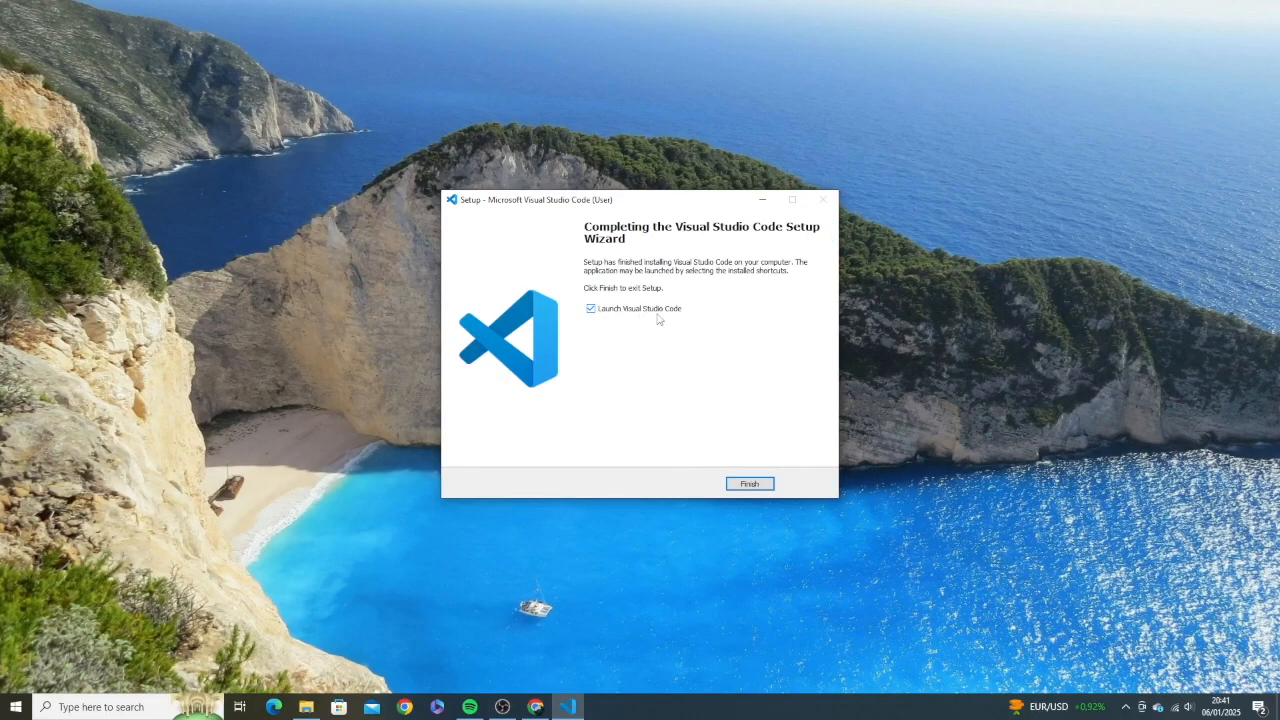
left_click(741, 485)
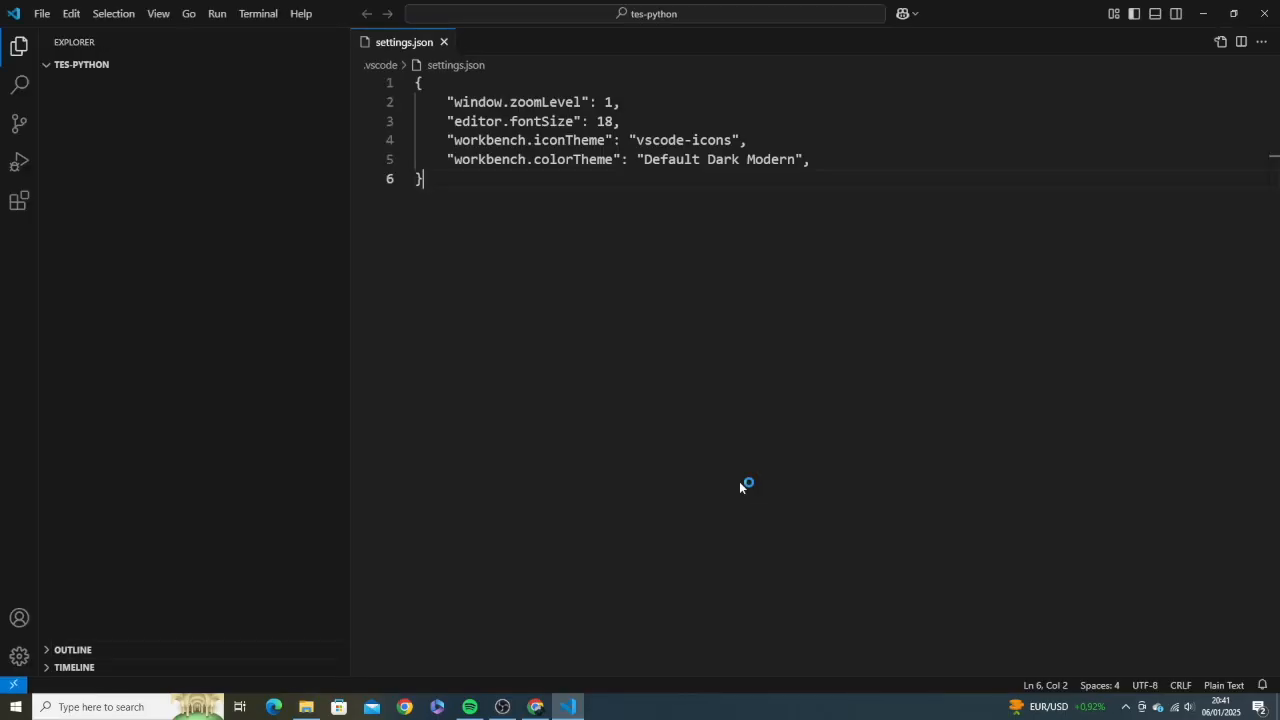
Step: Open a new empty Visual Studio Code window and close the one showing the tes-python folder
left_click(42, 14)
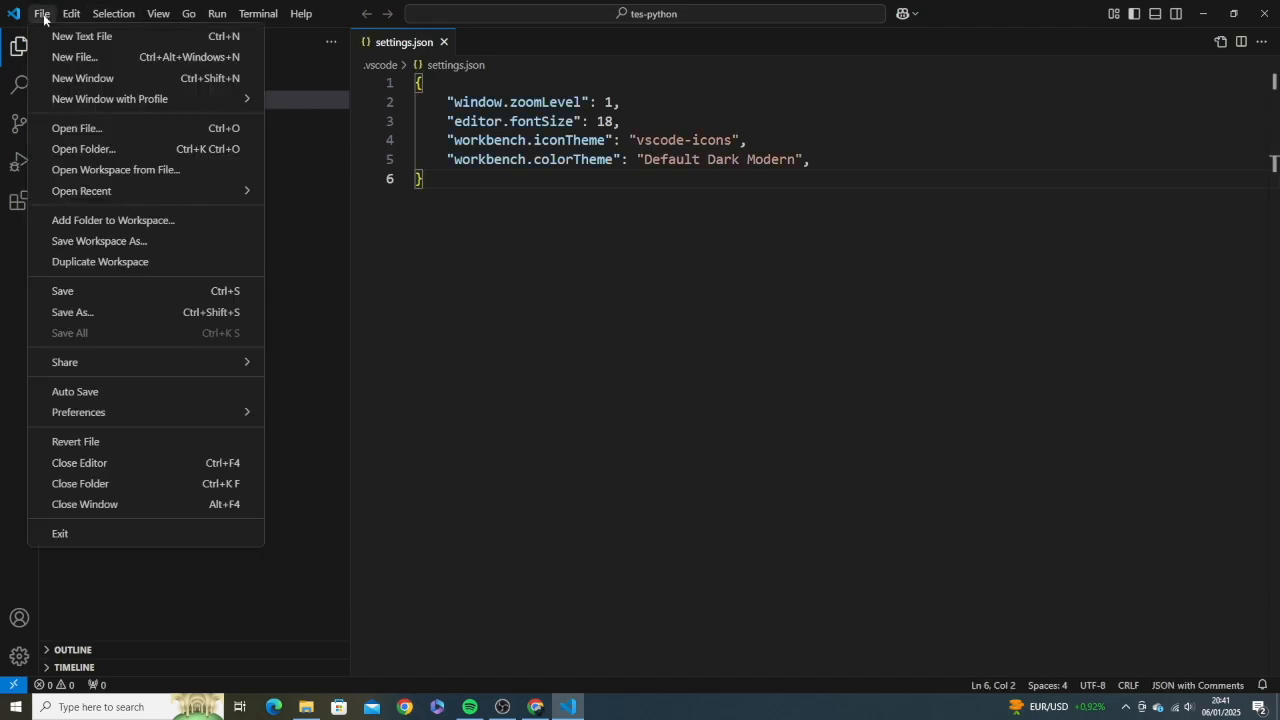
left_click(95, 85)
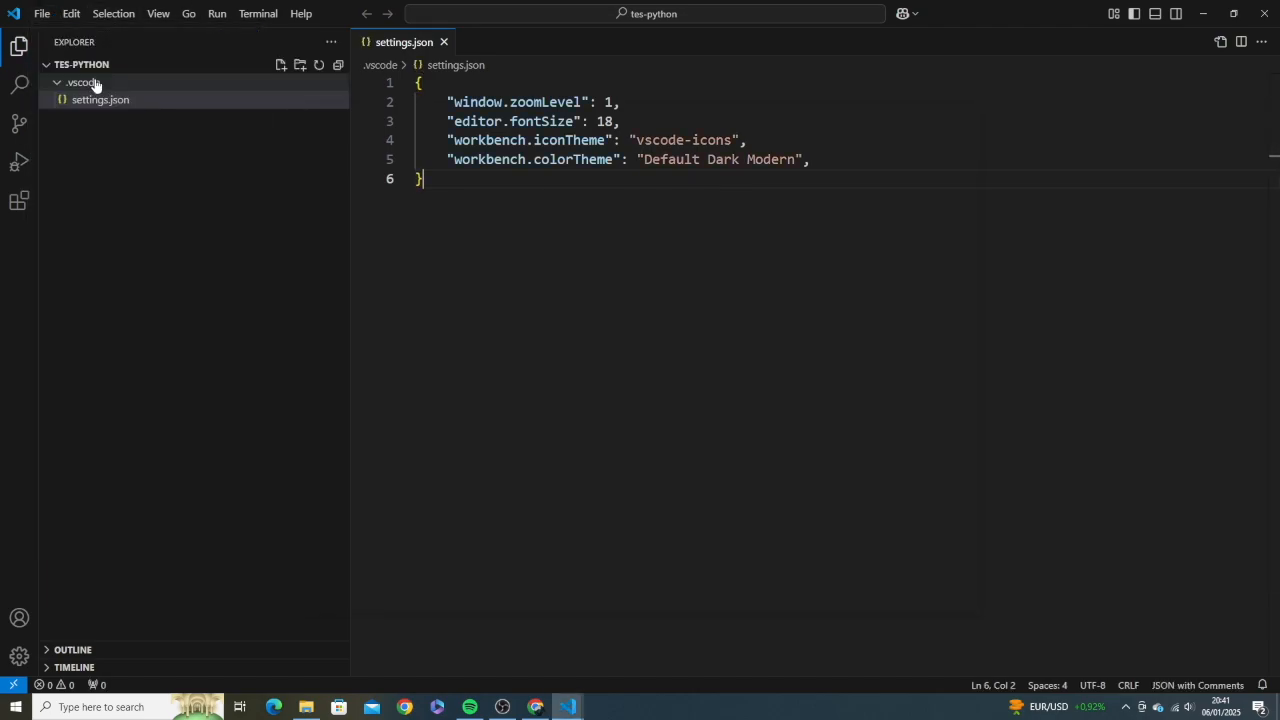
left_click(1262, 12)
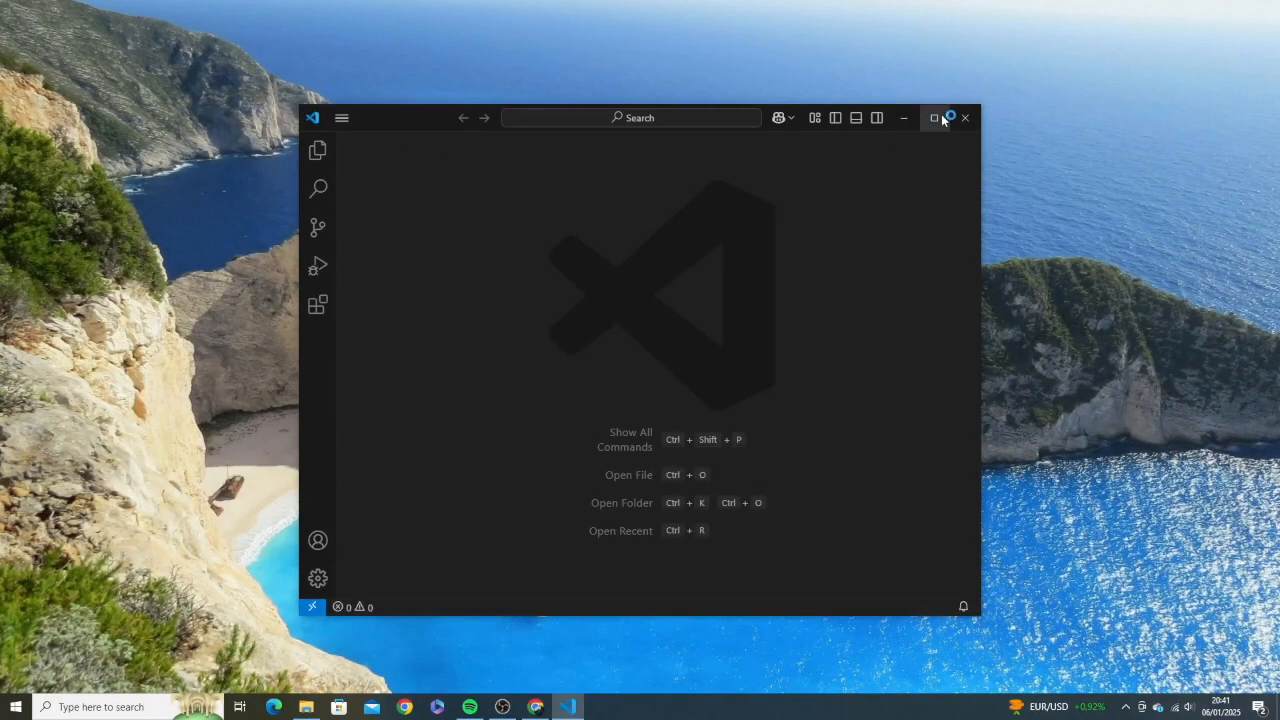
Step: Enlarge the restored Visual Studio Code window to cover most of the desktop and close the Welcome page
left_click(934, 117)
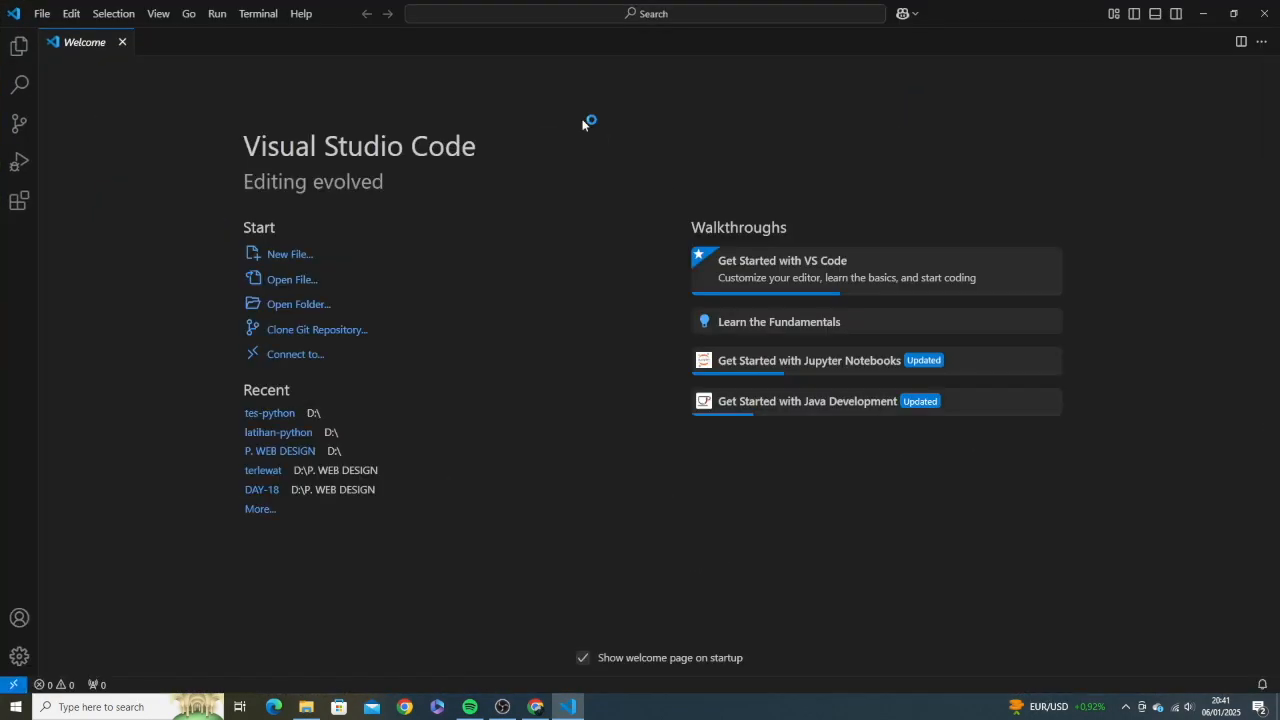
left_click(1233, 13)
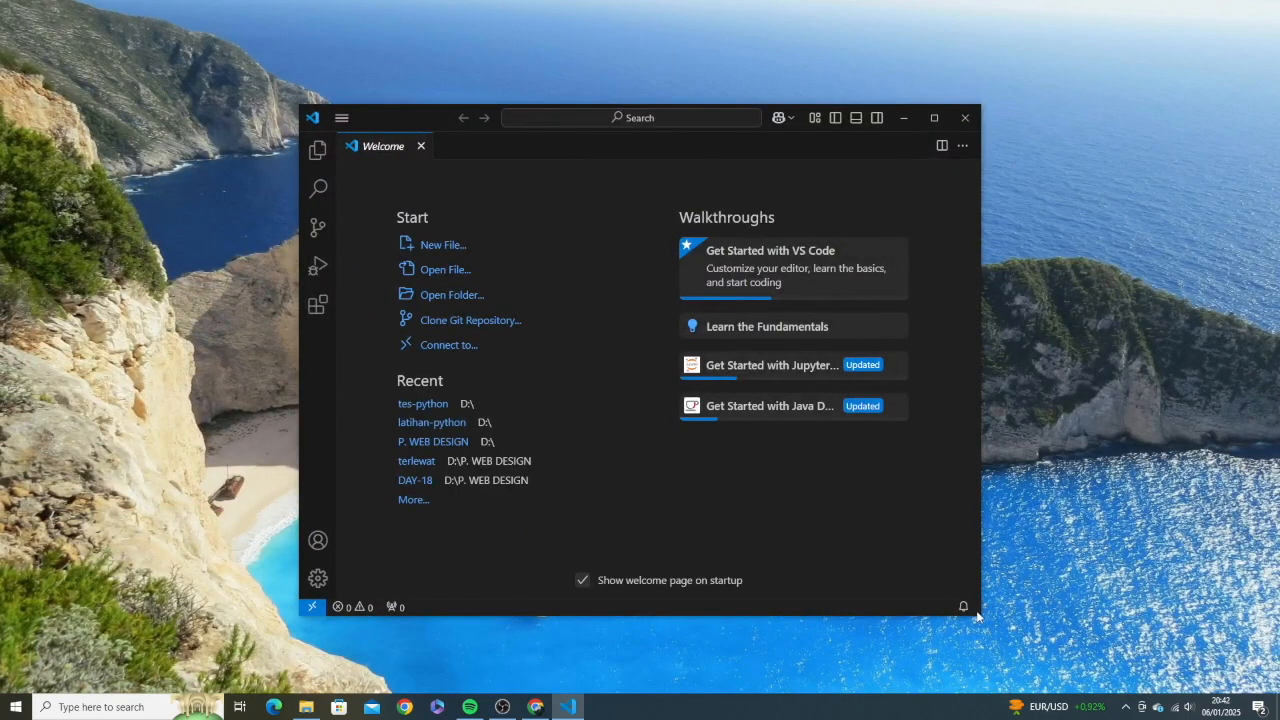
left_click_drag(976, 612, 1178, 673)
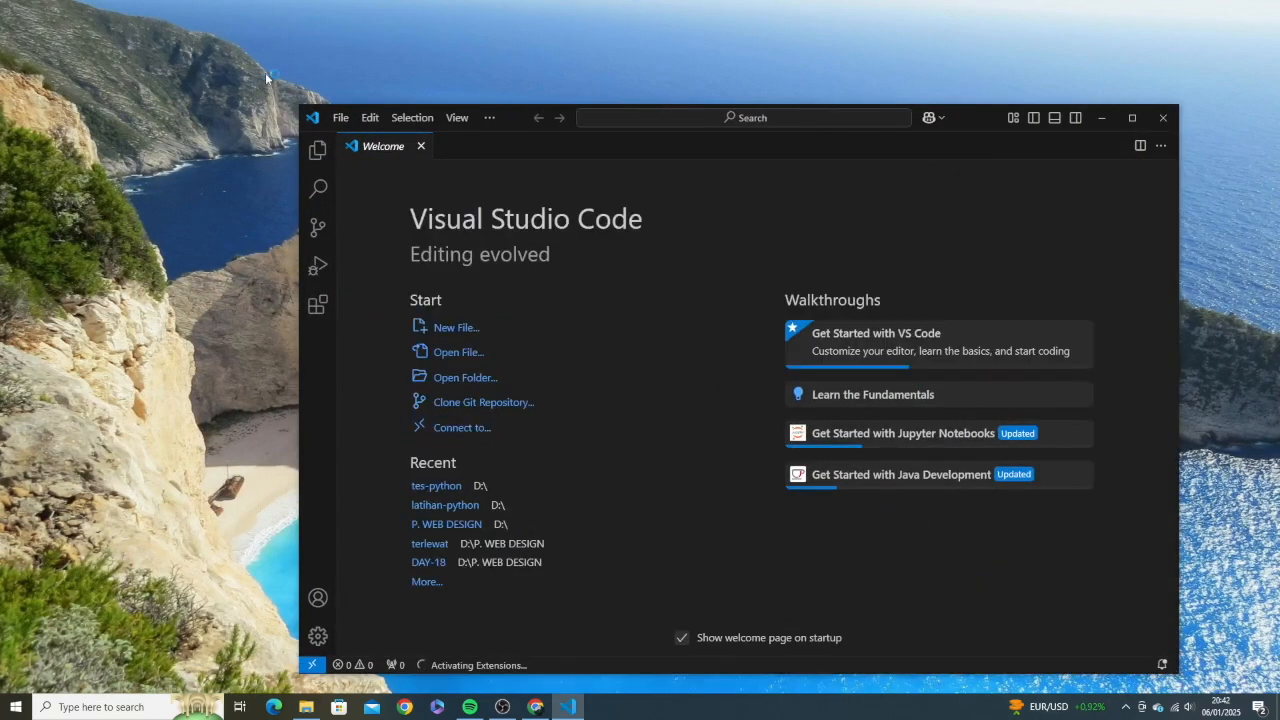
left_click_drag(302, 105, 124, 22)
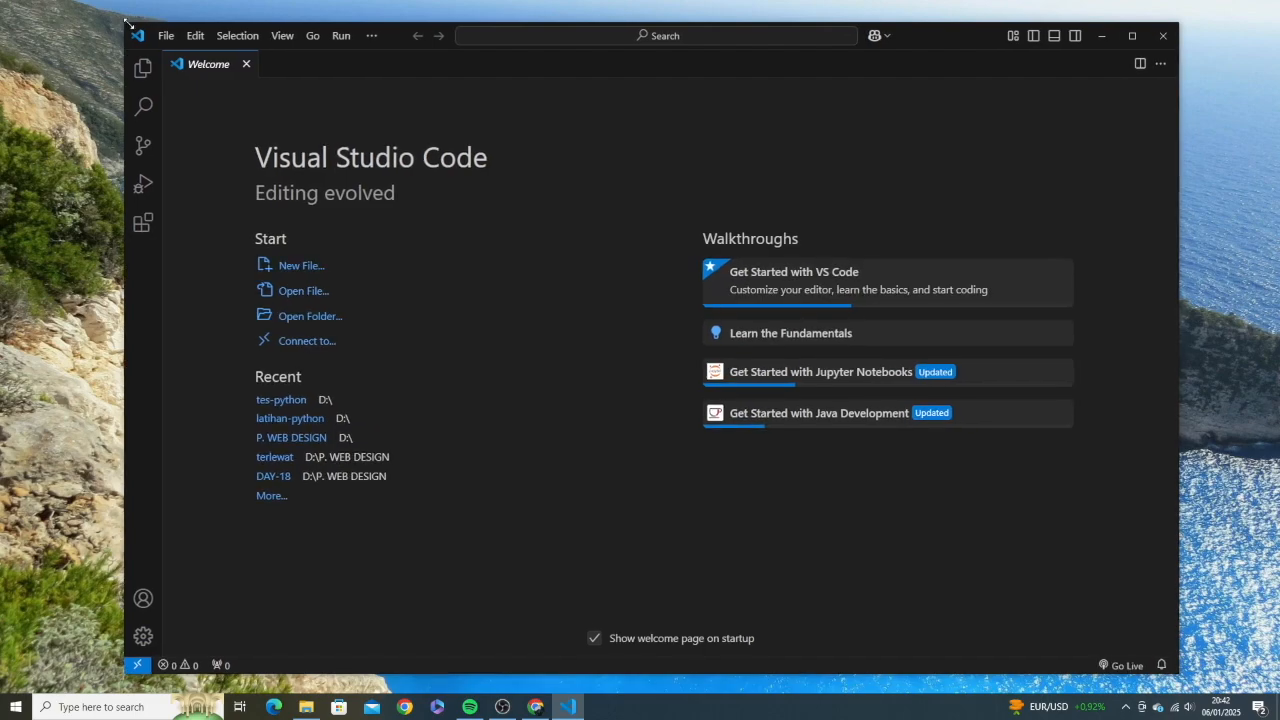
left_click(246, 65)
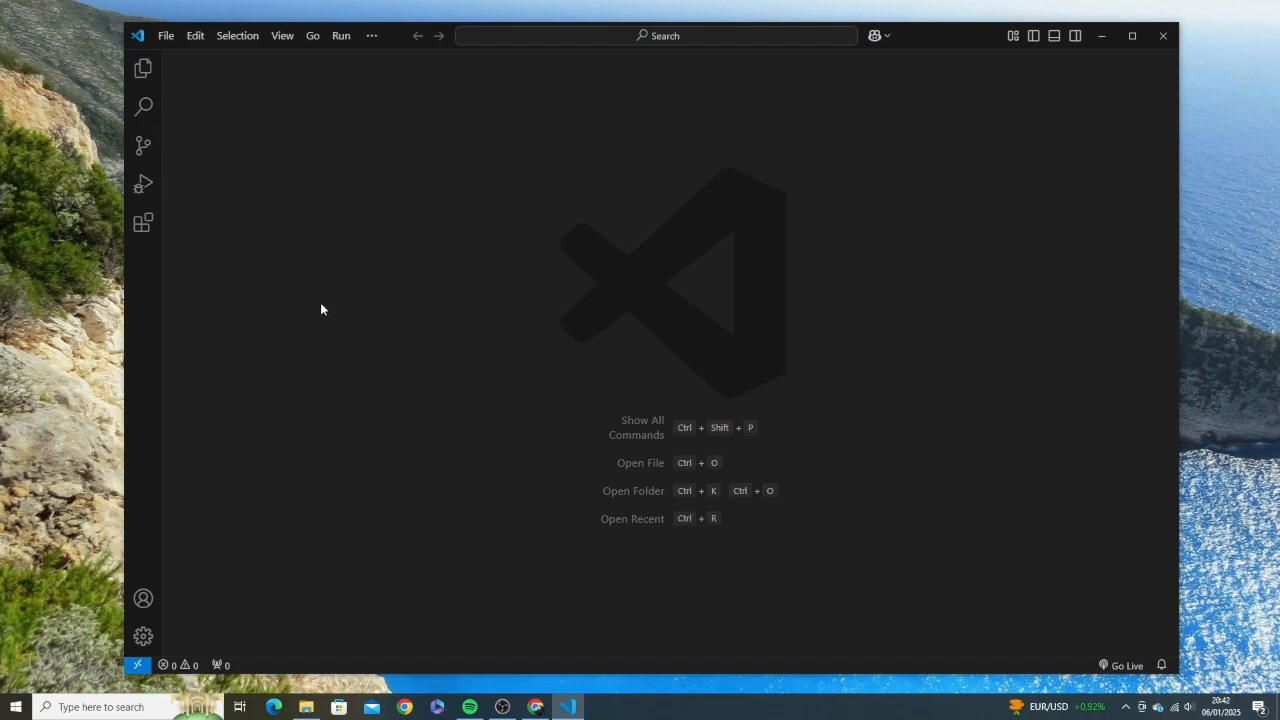
Step: Switch to File Explorer, open the New Volume (D:) drive, and widen the window to show its folders
left_click(306, 707)
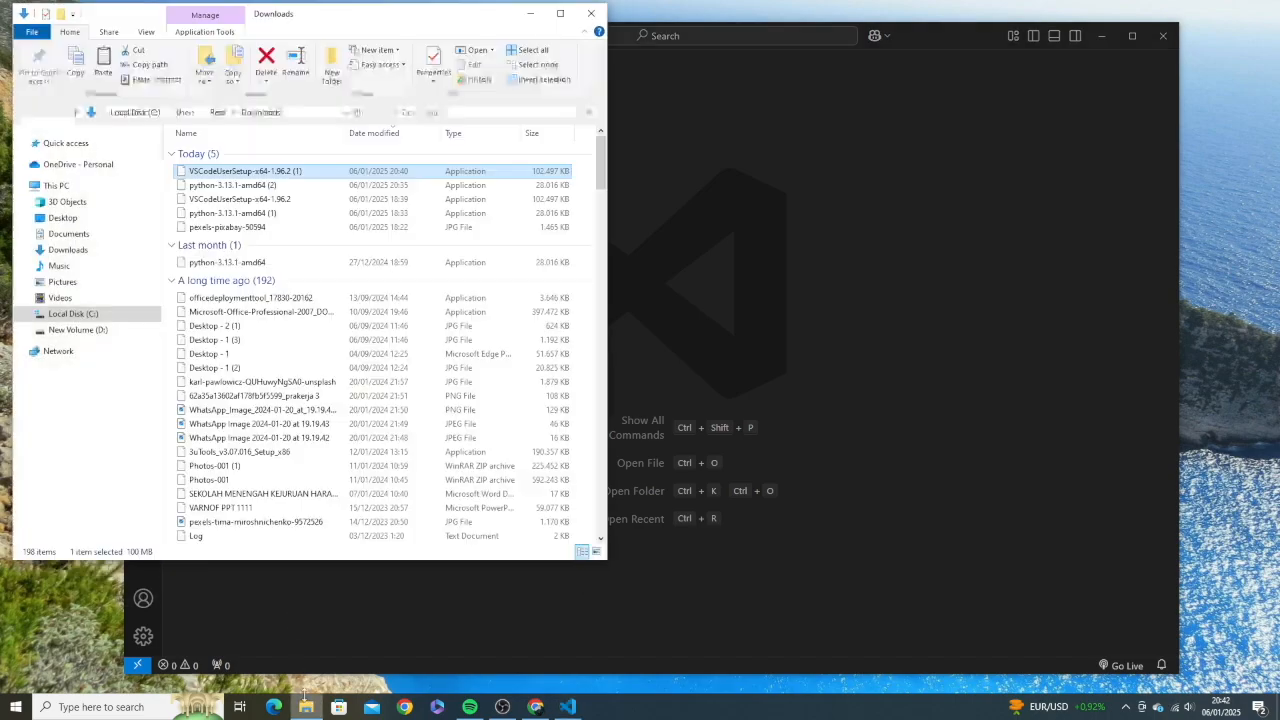
left_click(90, 330)
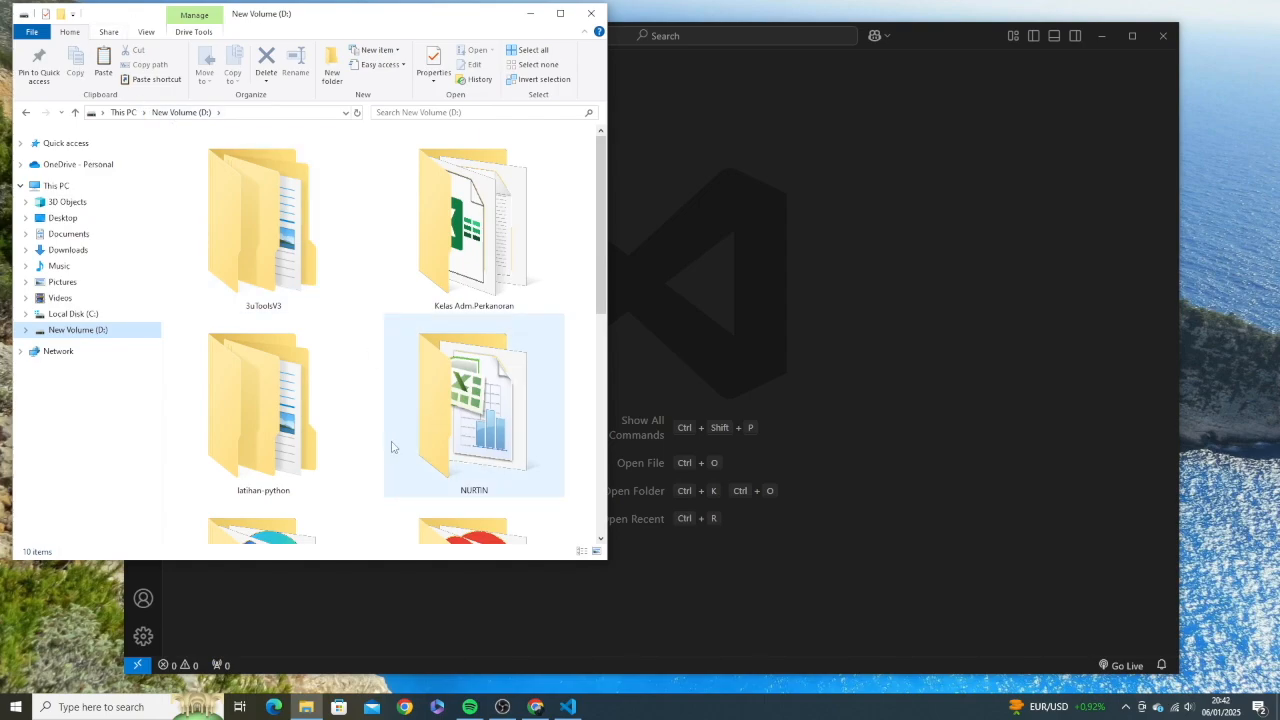
right_click(351, 398)
left_click(376, 320)
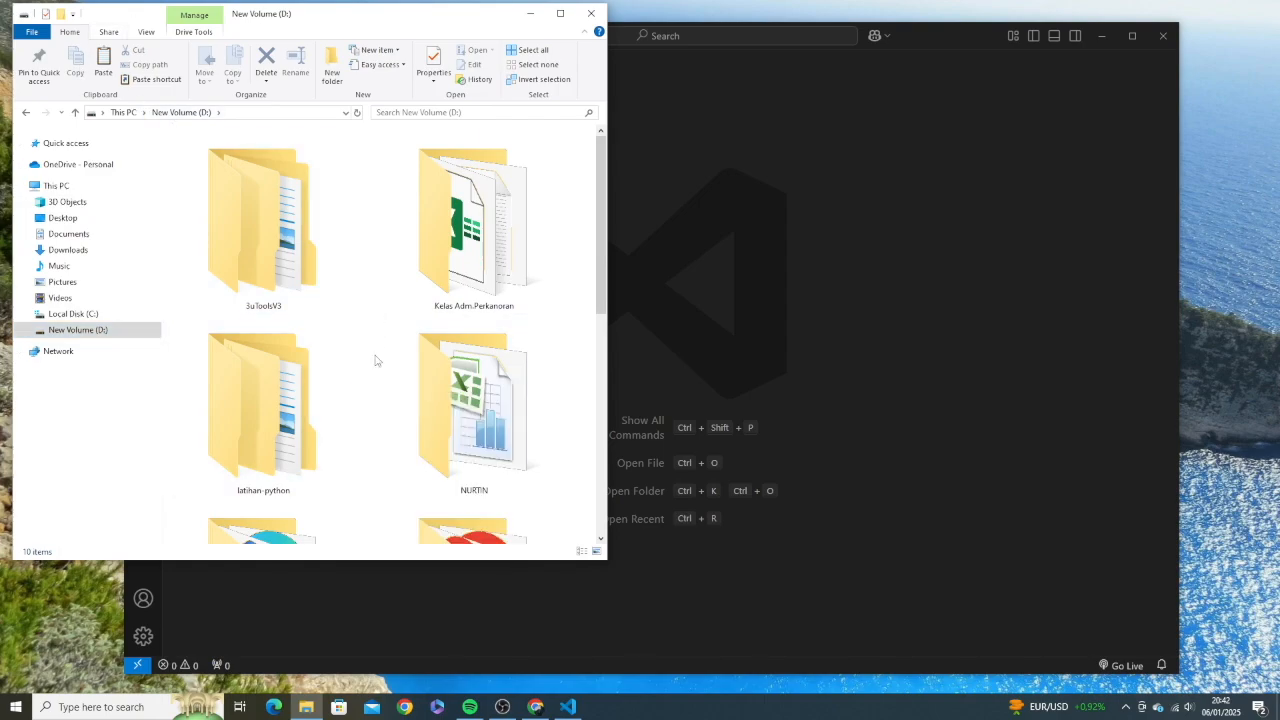
scroll(380, 355, "down", 5)
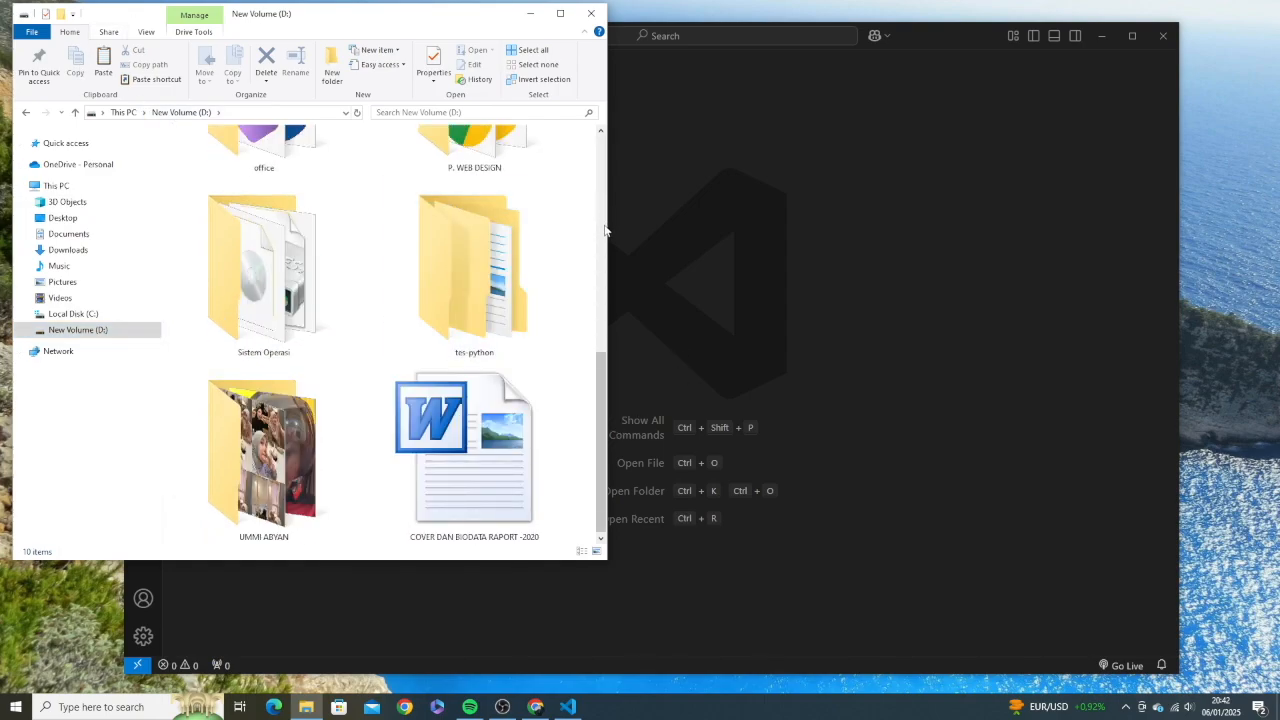
left_click_drag(607, 226, 1048, 286)
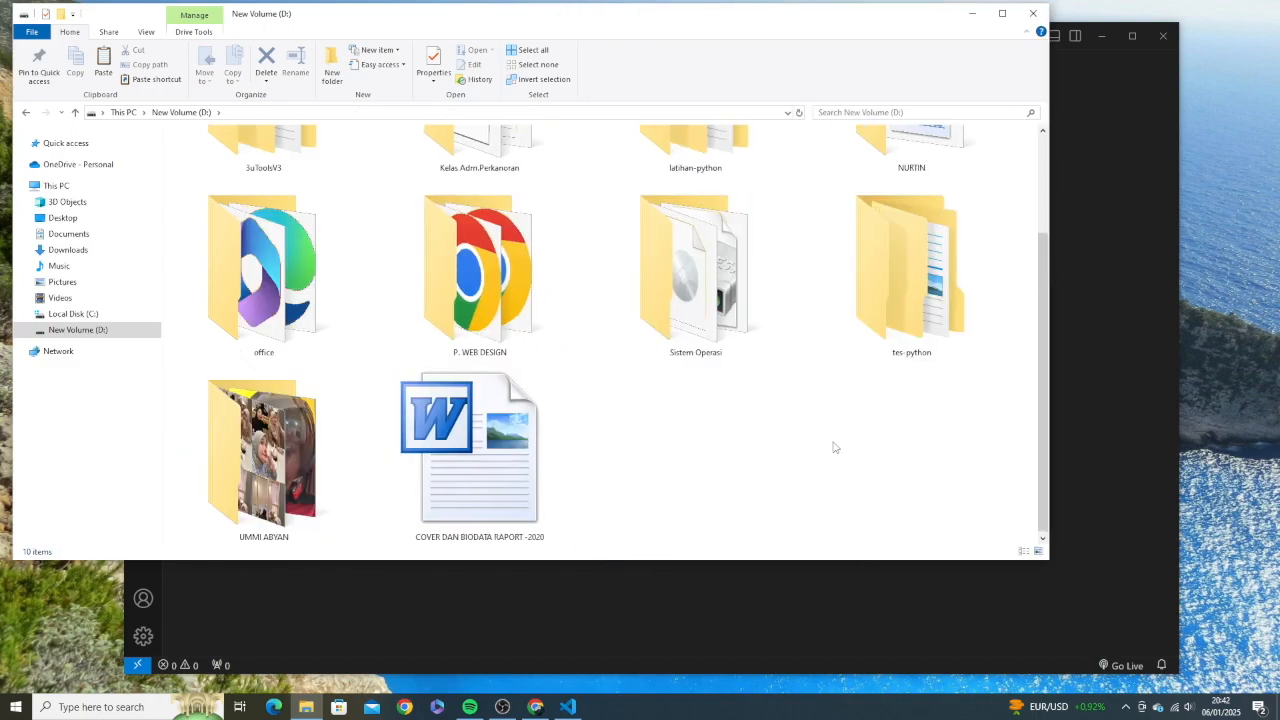
Step: Create a new folder named dasar-python on the New Volume (D:) drive
right_click(758, 479)
mouse_move(911, 624)
left_click(938, 455)
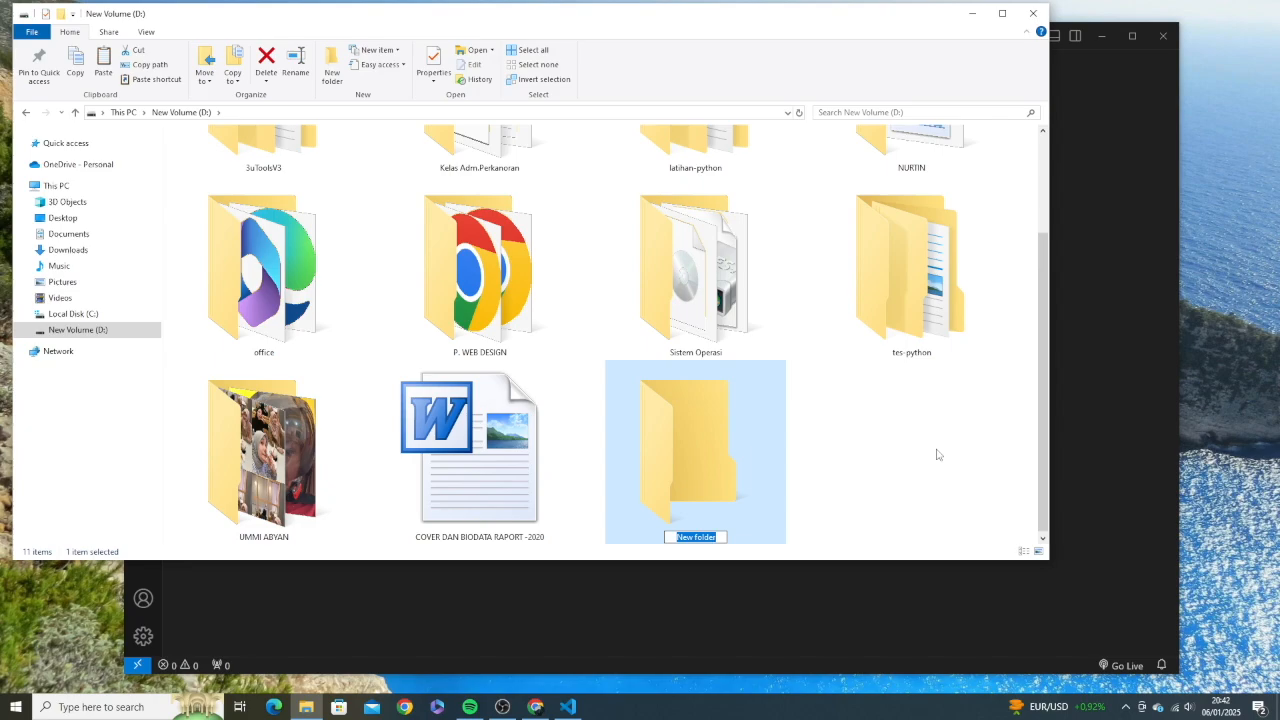
type("dasar-python")
key("Return")
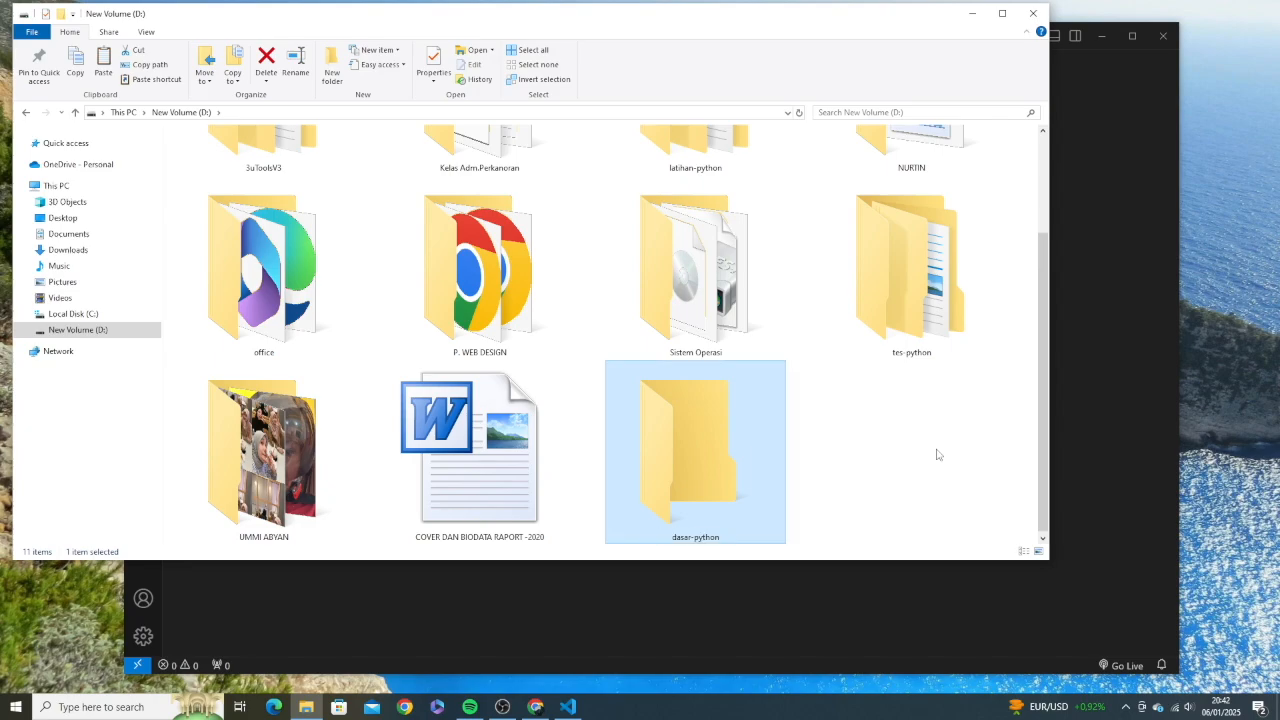
Step: Minimize the File Explorer window showing New Volume (D:) and bring the empty Visual Studio Code window into view
left_click(716, 607)
left_click(166, 35)
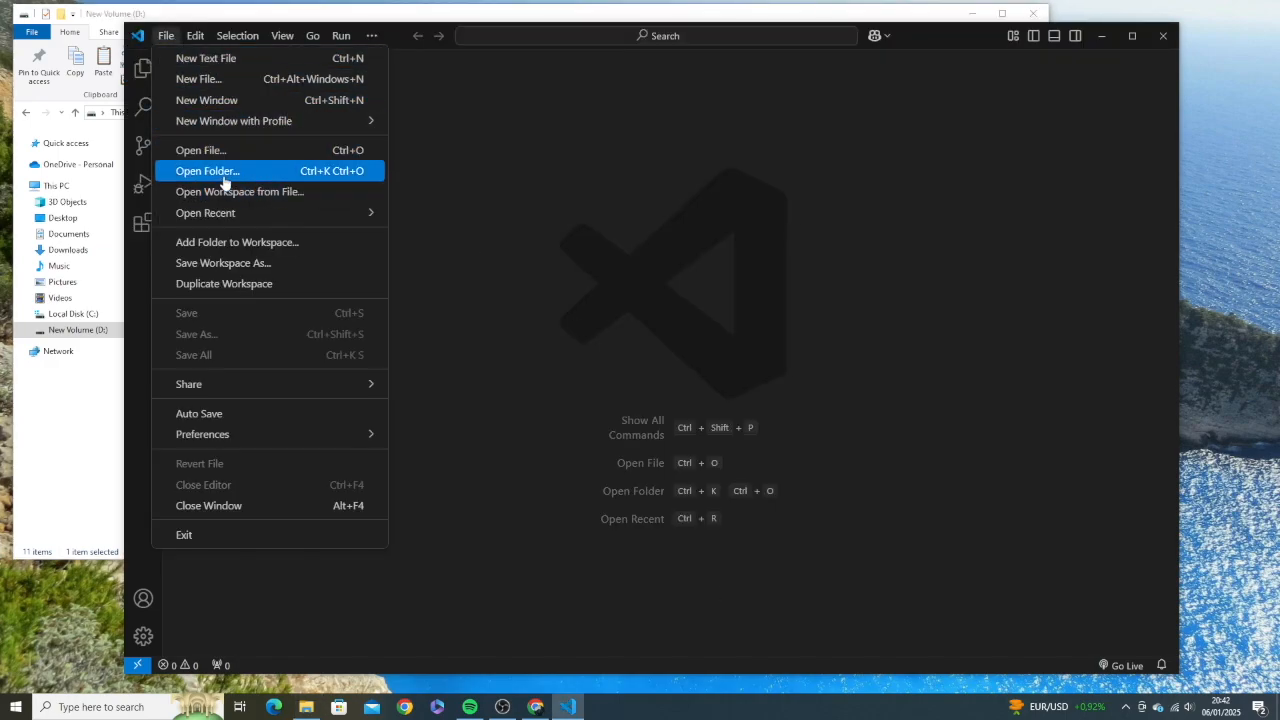
left_click(267, 8)
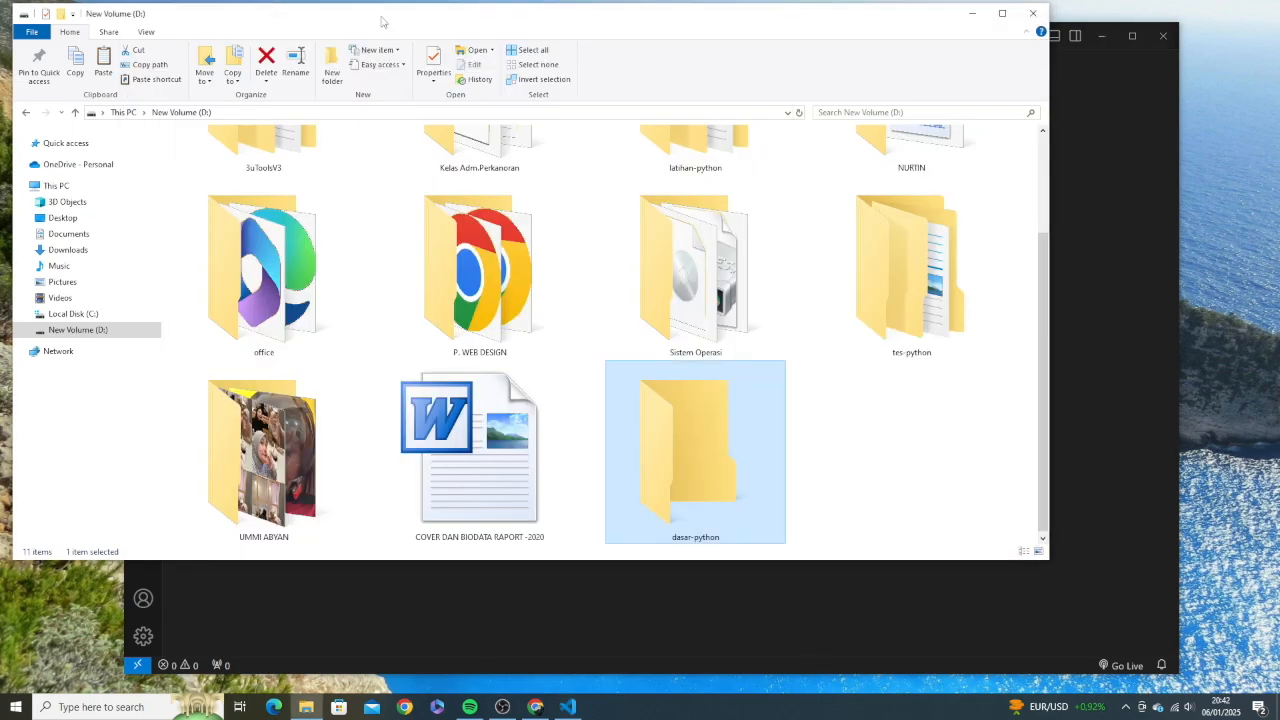
left_click(970, 13)
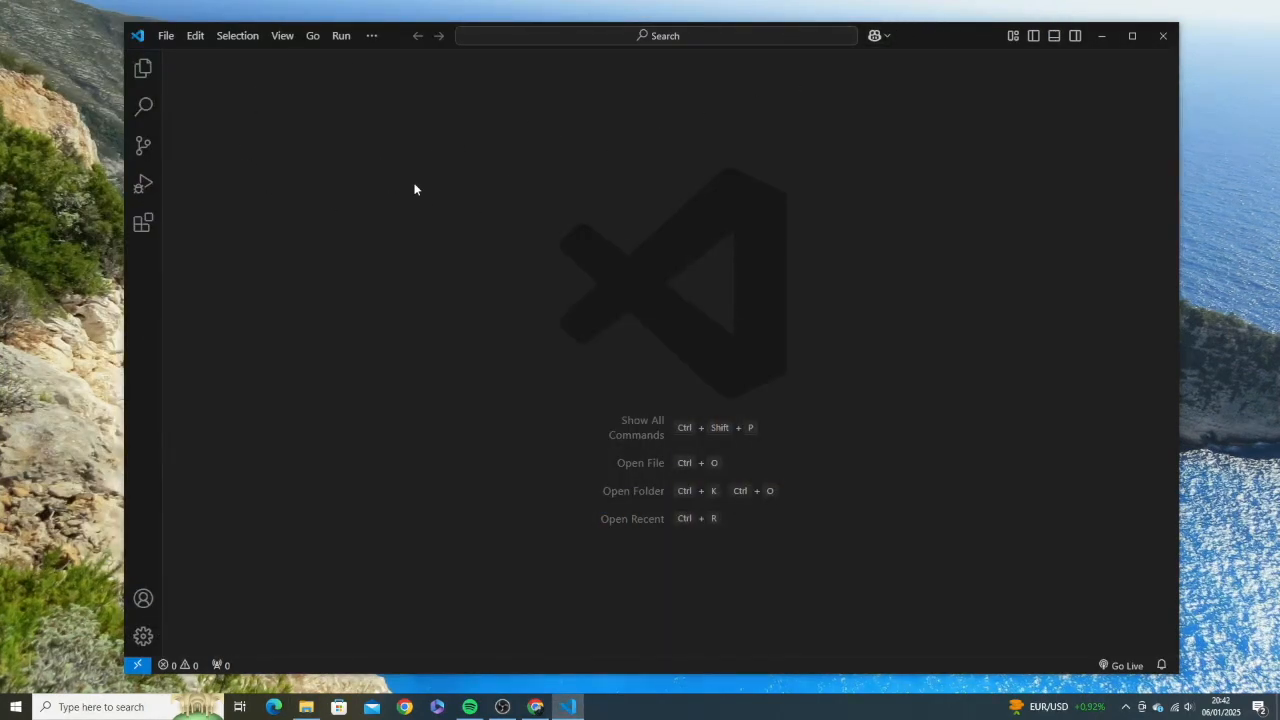
Step: Open the dasar-python folder from New Volume (D:) as the project folder
left_click(168, 40)
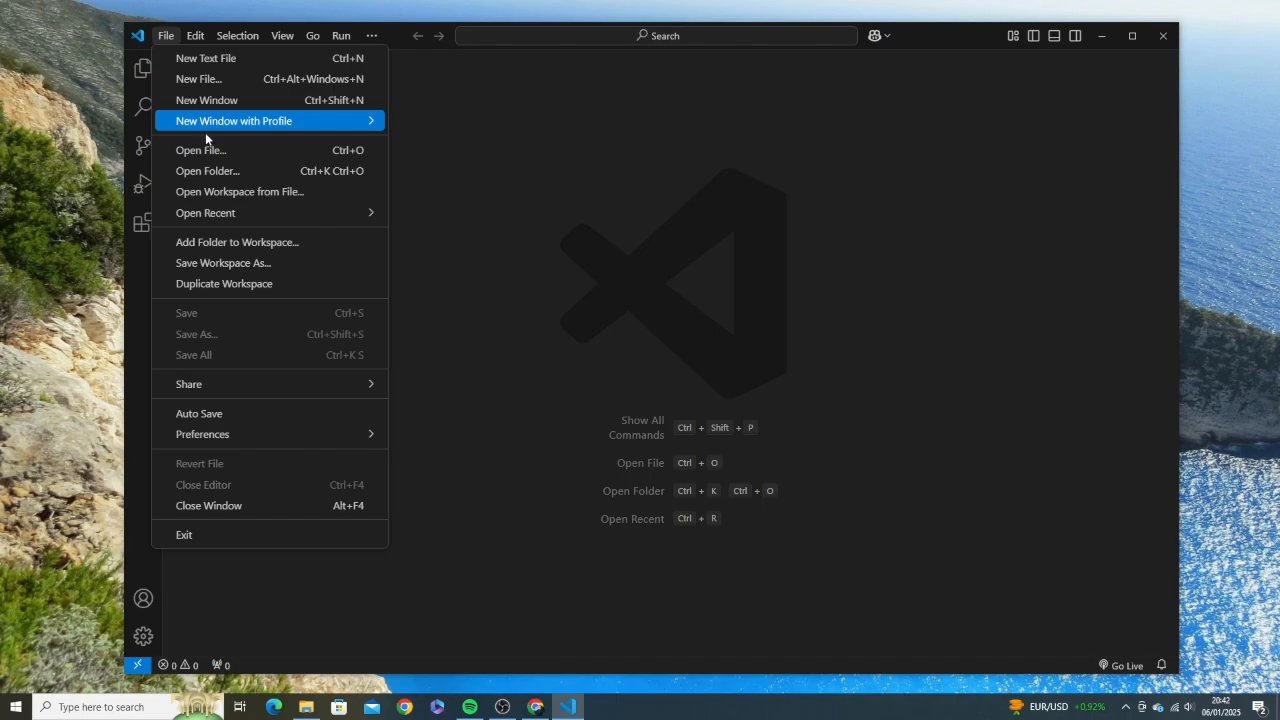
left_click(216, 172)
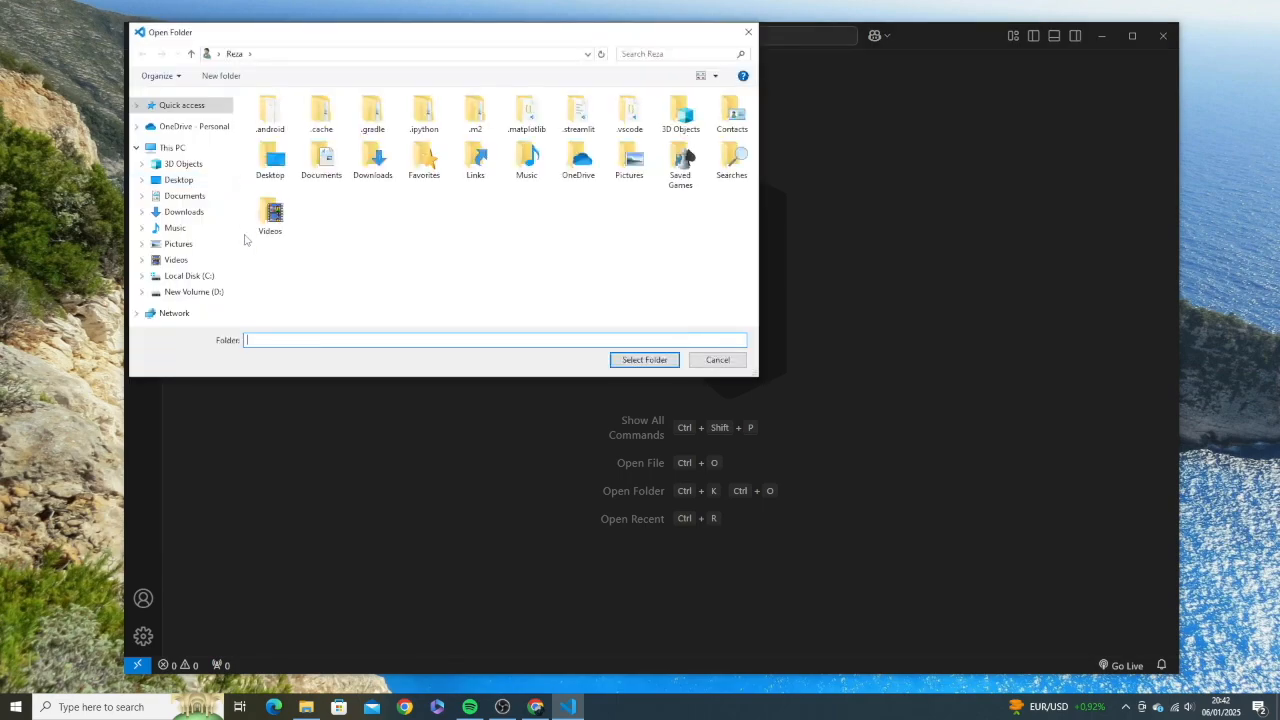
left_click(173, 296)
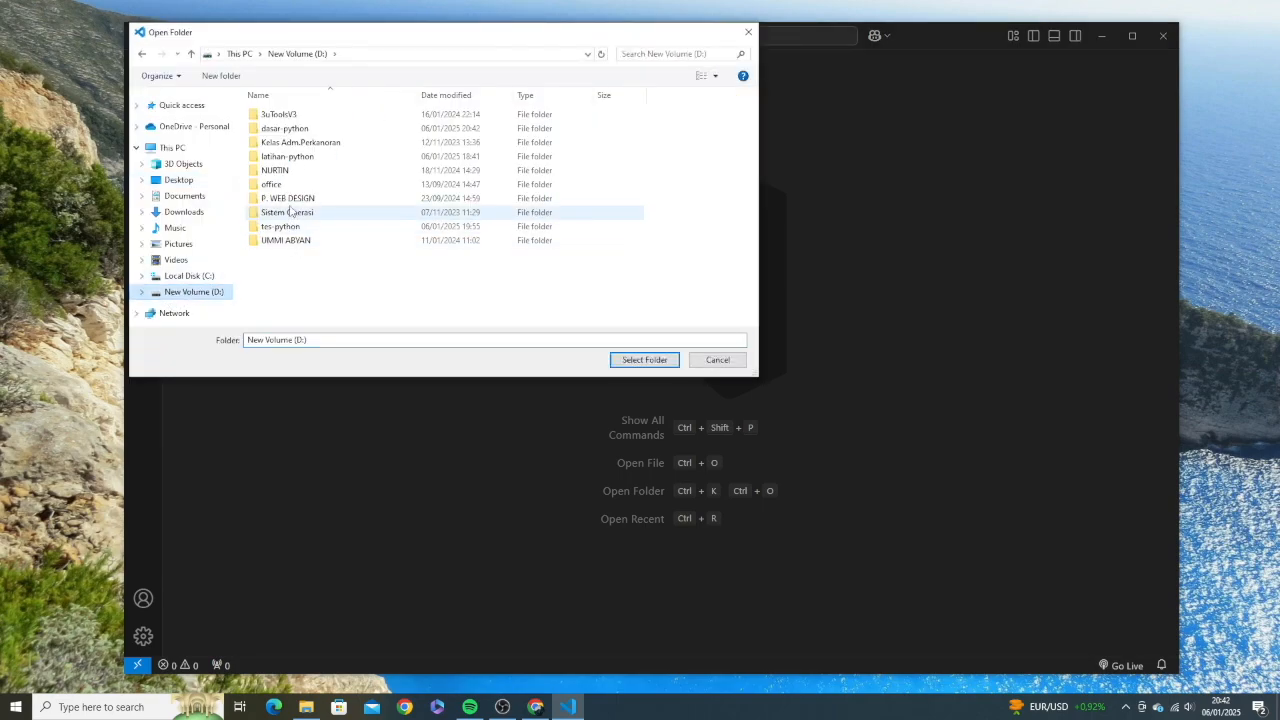
left_click(286, 129)
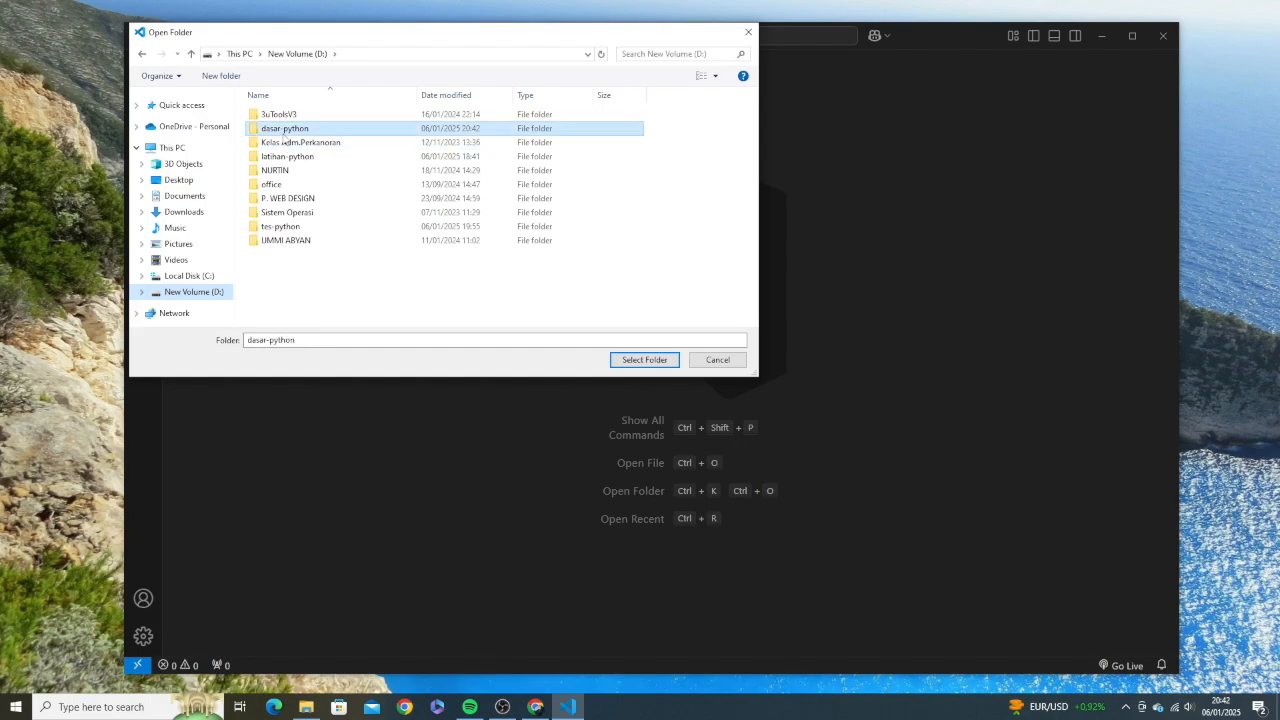
left_click(640, 360)
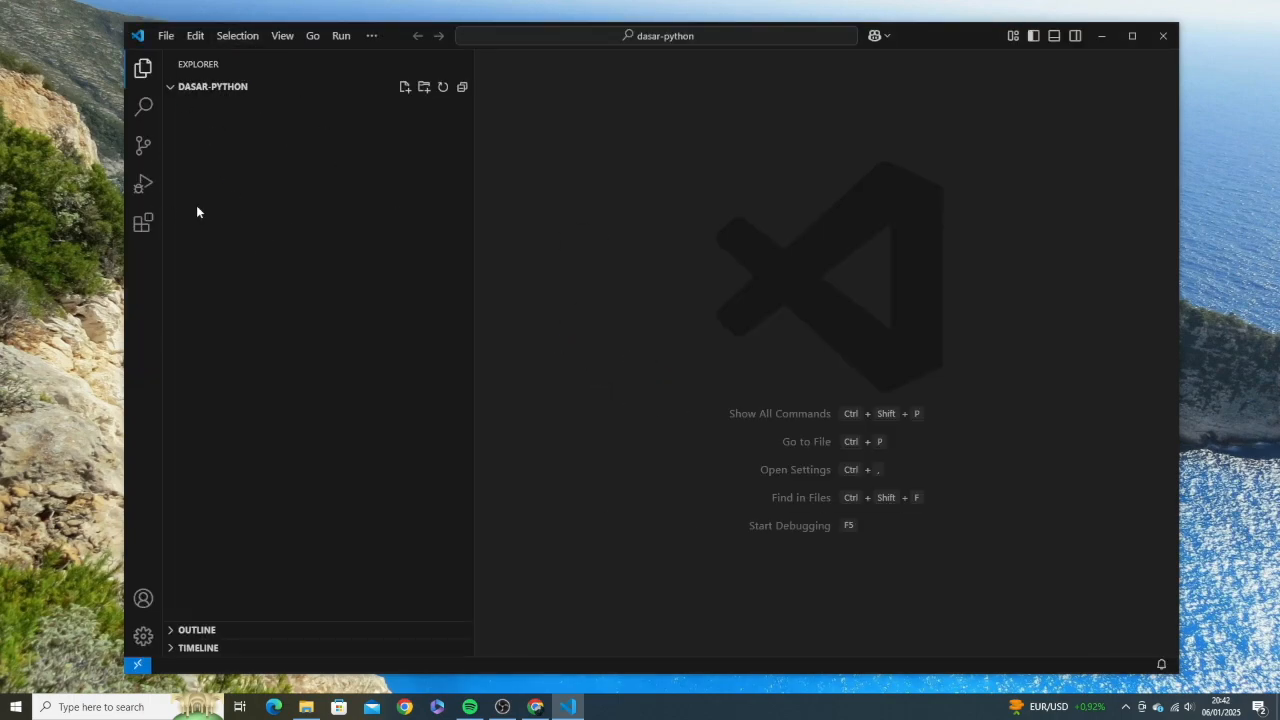
Step: Narrow the file explorer sidebar and create a folder named .vscode in the dasar-python project
left_click_drag(474, 265, 389, 252)
left_click(474, 64)
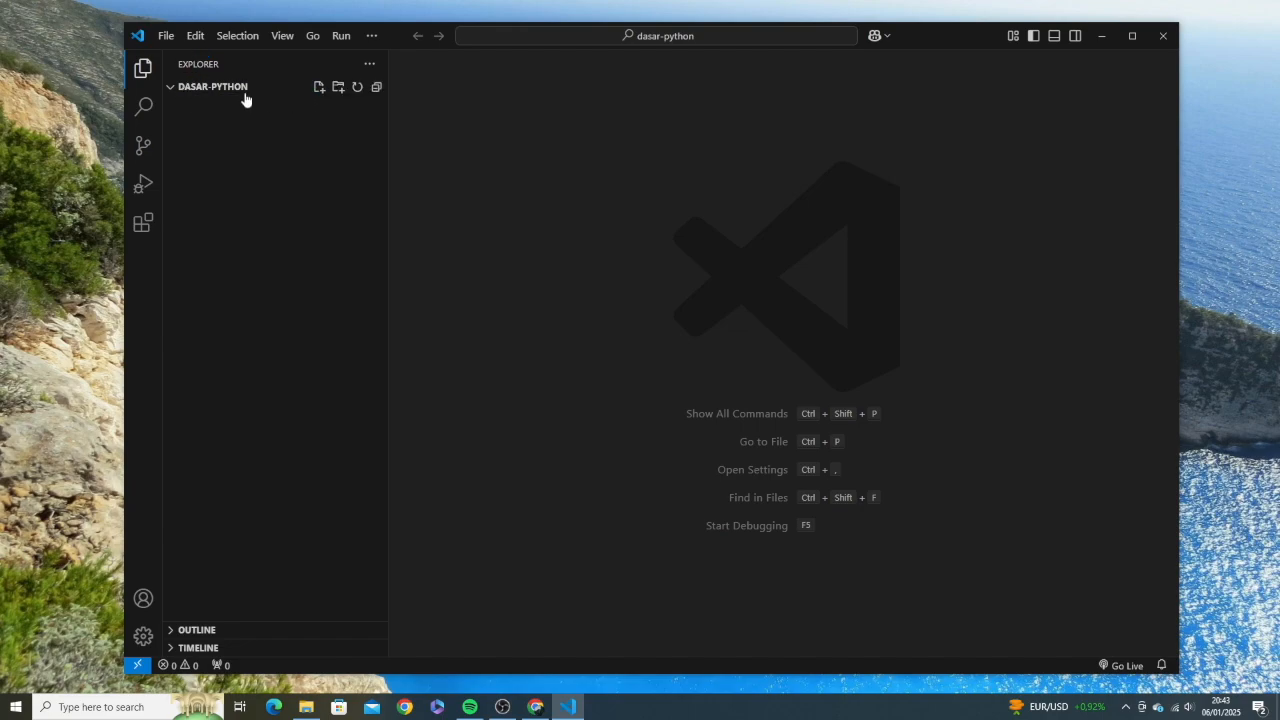
left_click(337, 95)
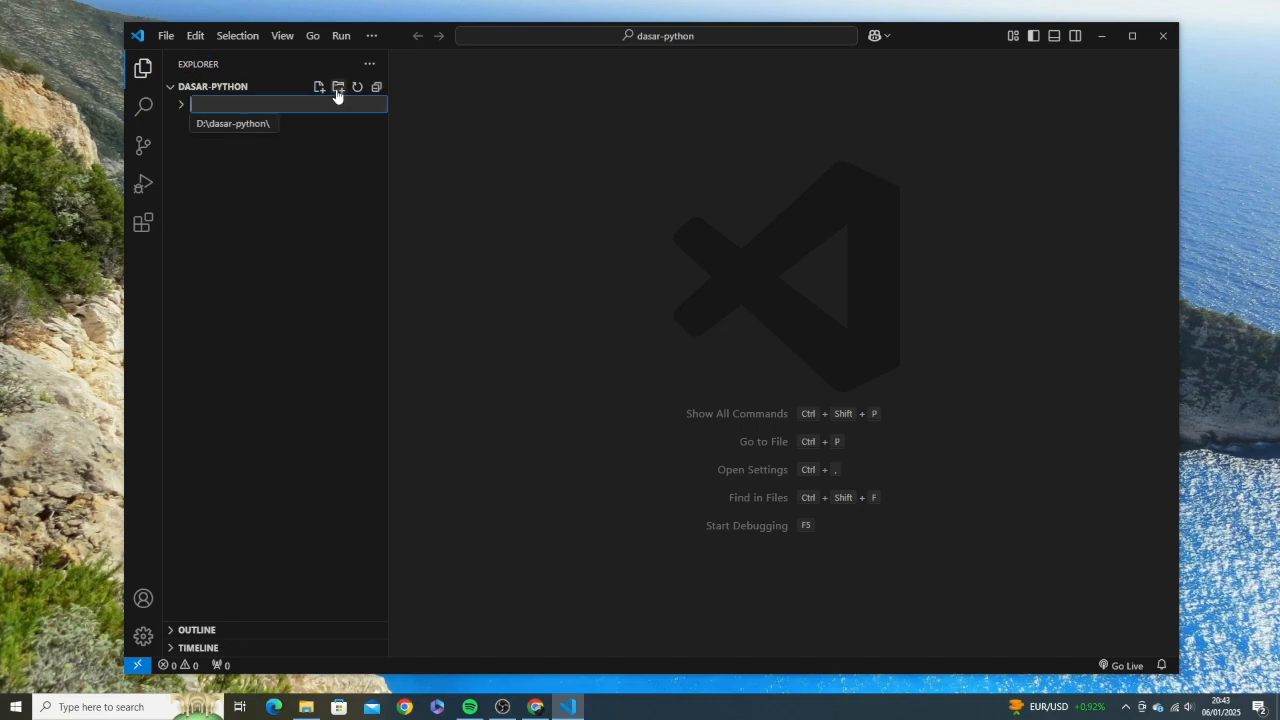
type("vscode")
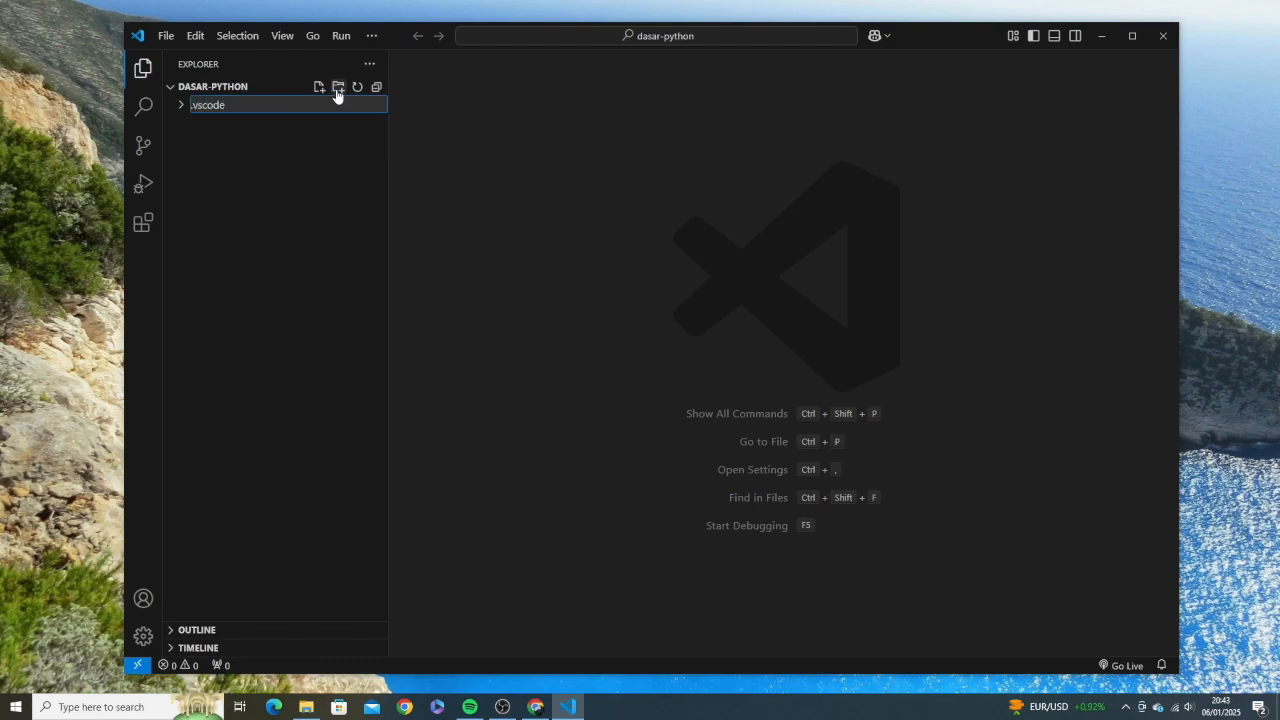
key("Return")
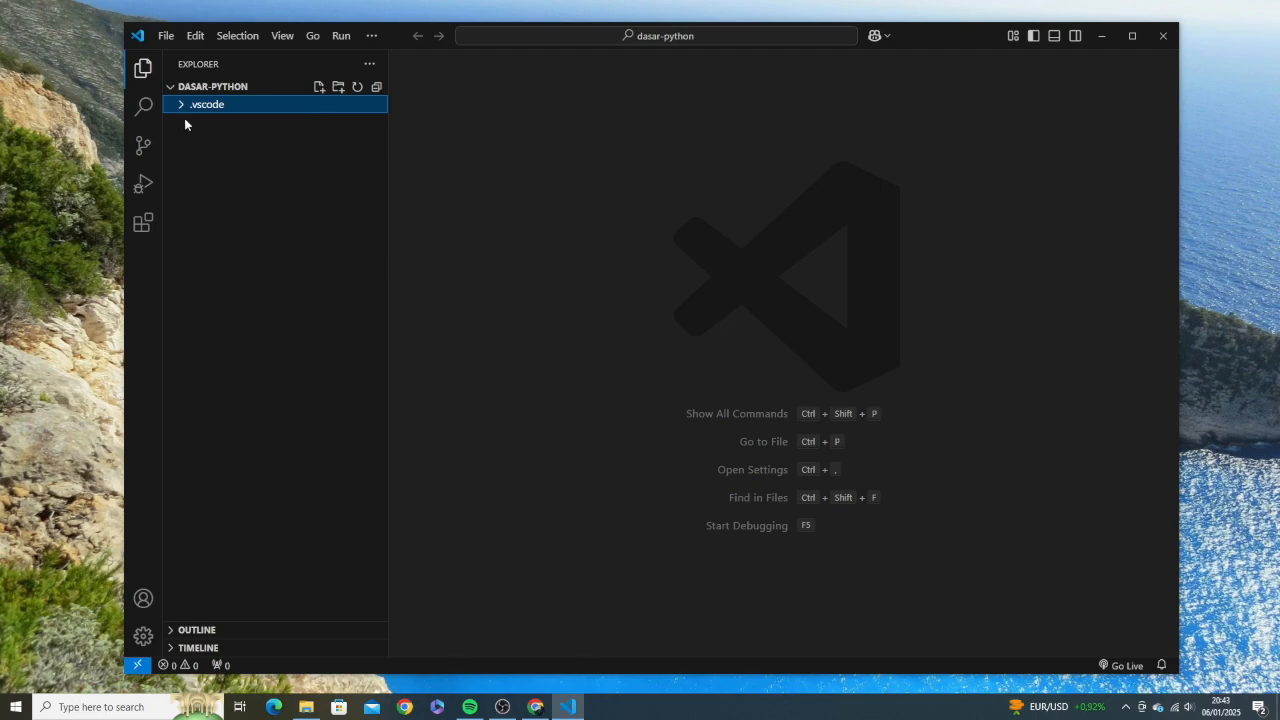
Step: Create a file named settings.json inside the .vscode folder
left_click(318, 88)
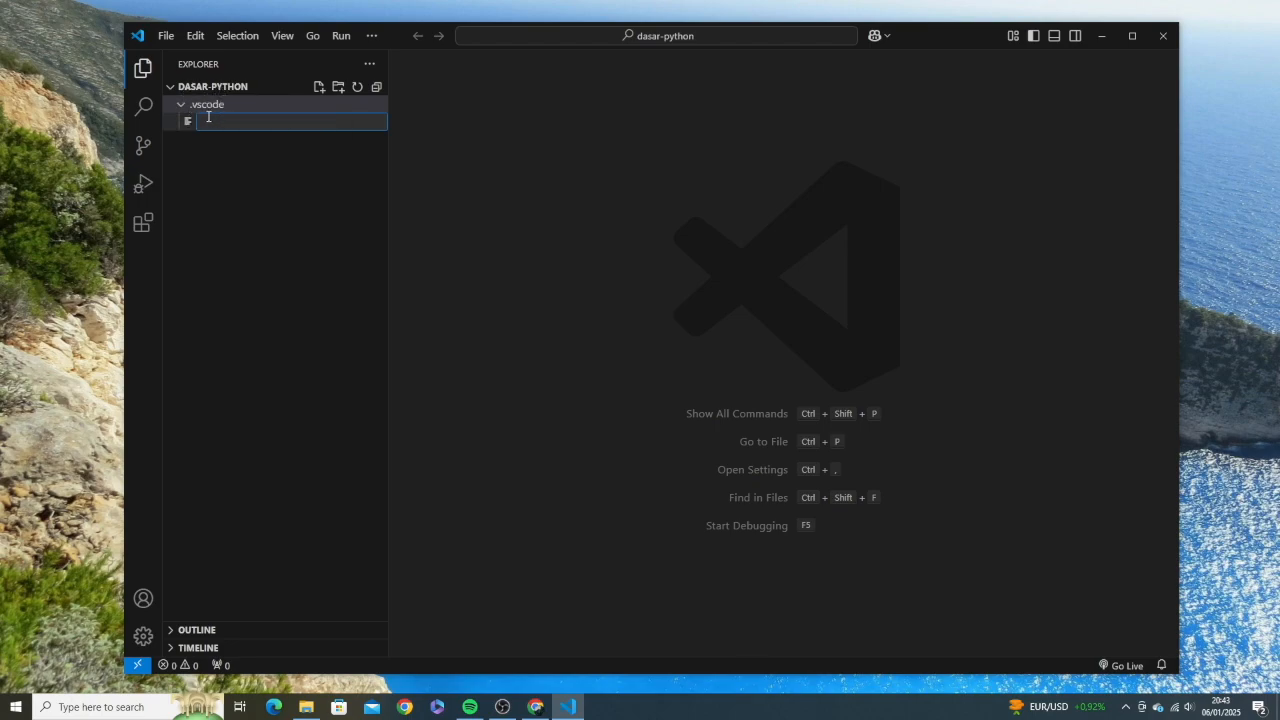
type("settings")
type(".")
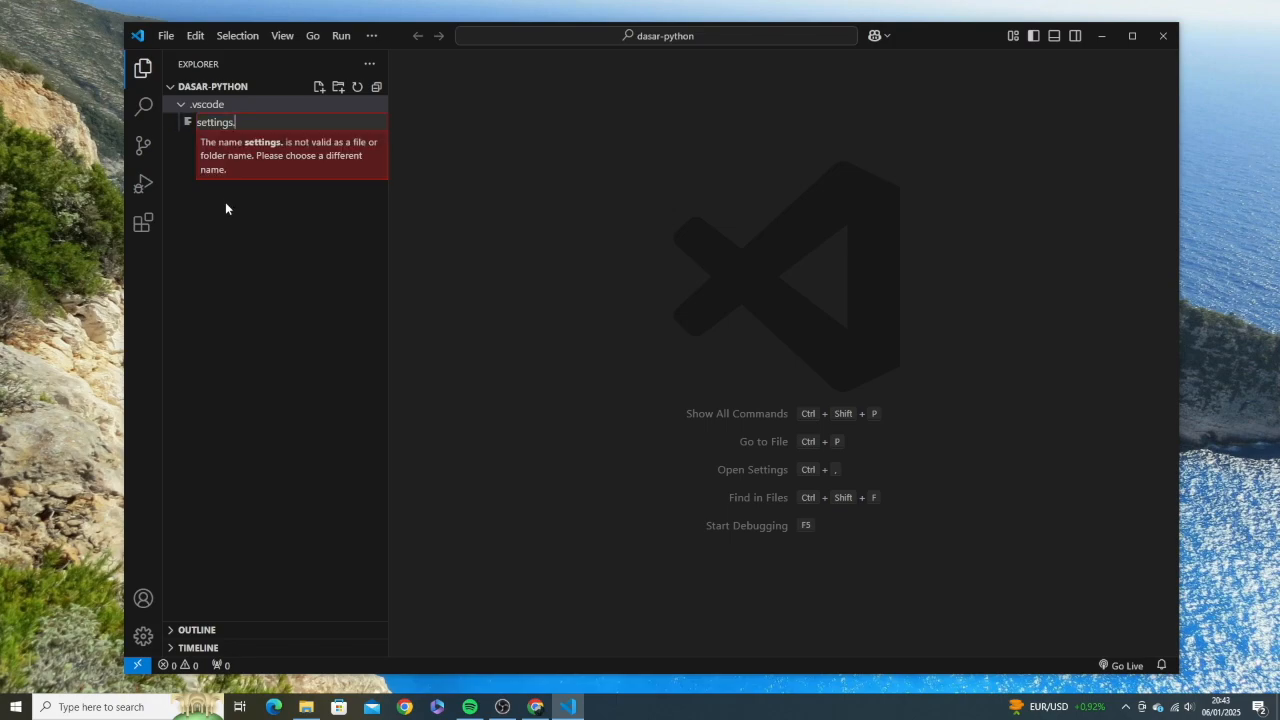
type("json")
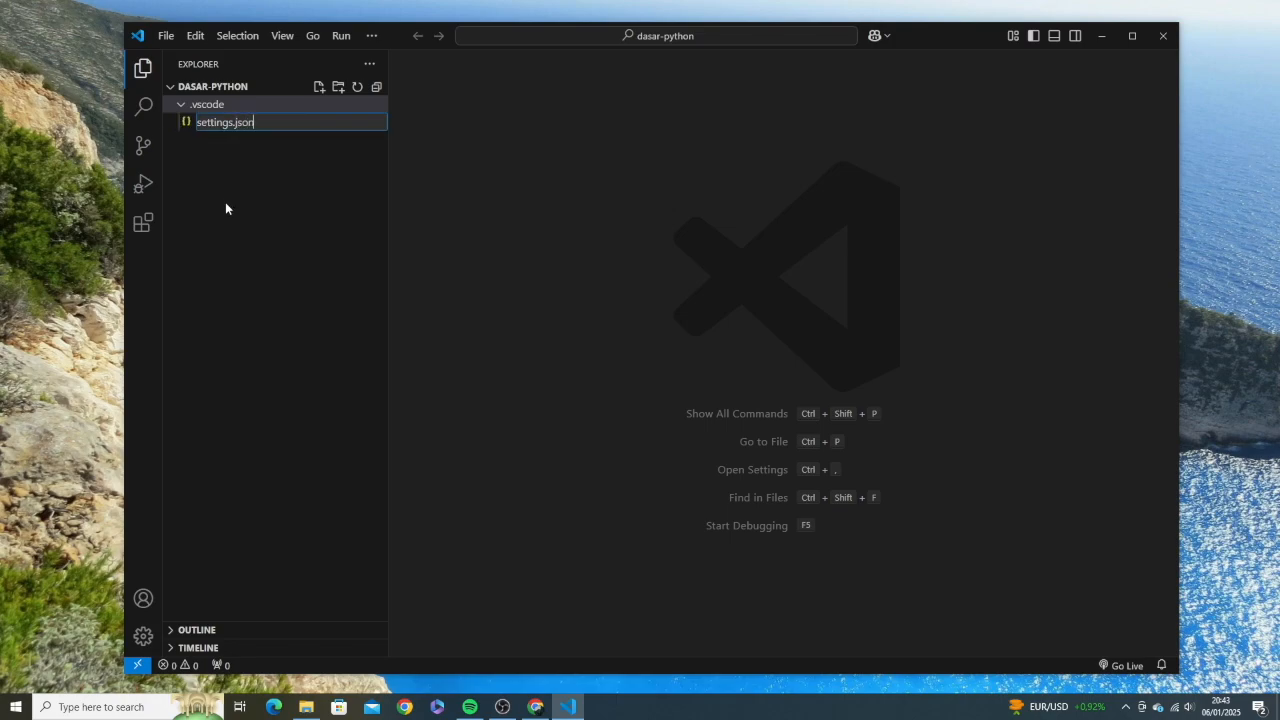
key("Return")
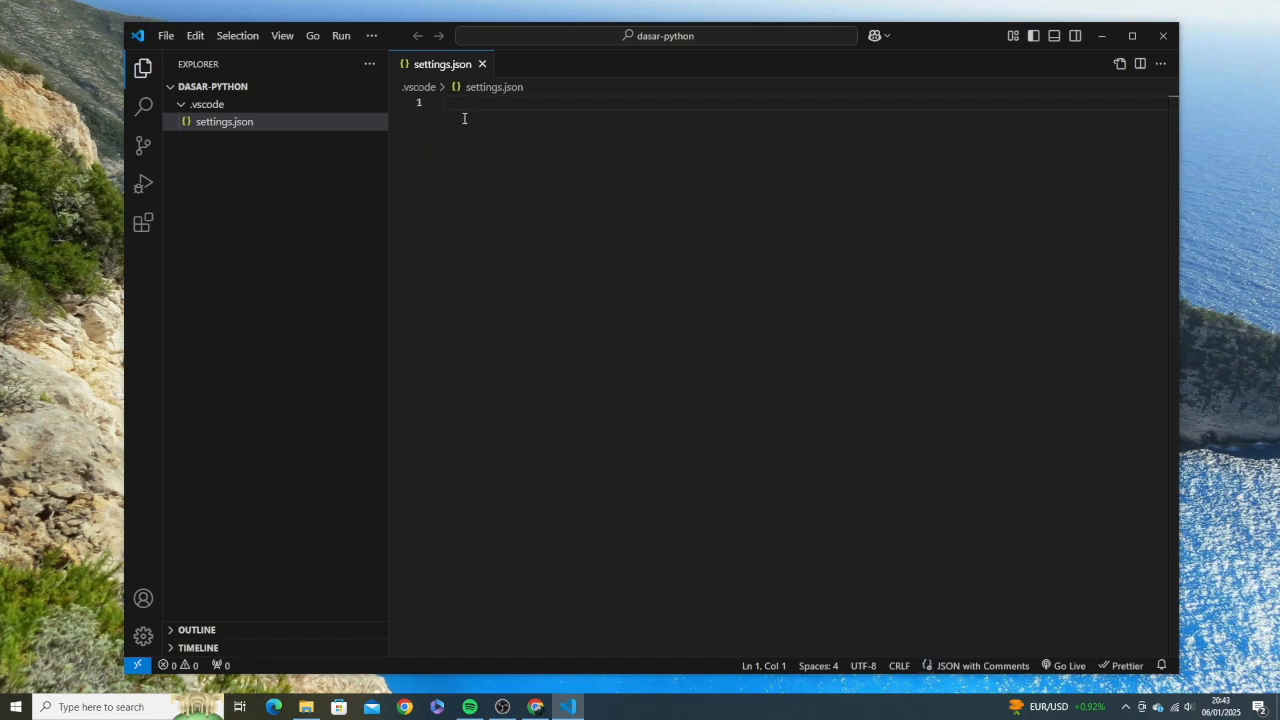
Step: Write an empty pair of curly braces with blank lines between them in settings.json and save the file
type("{")
key("Return")
key("Return")
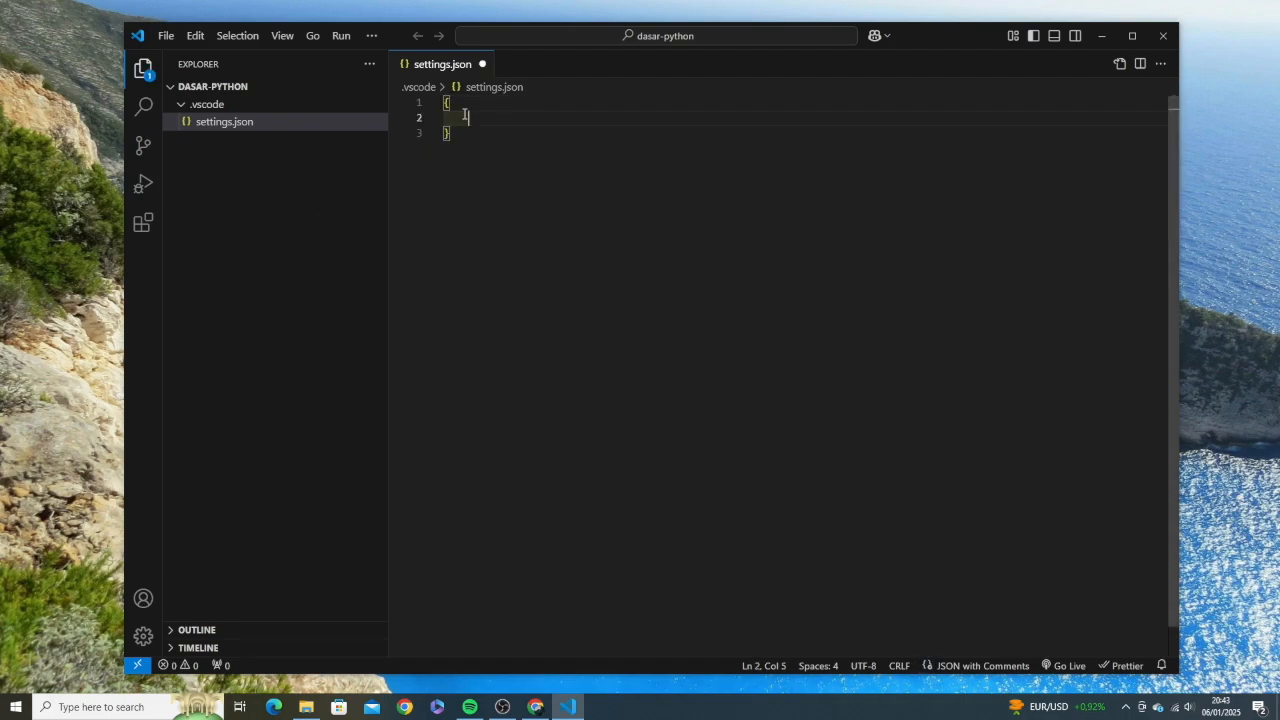
key("Return")
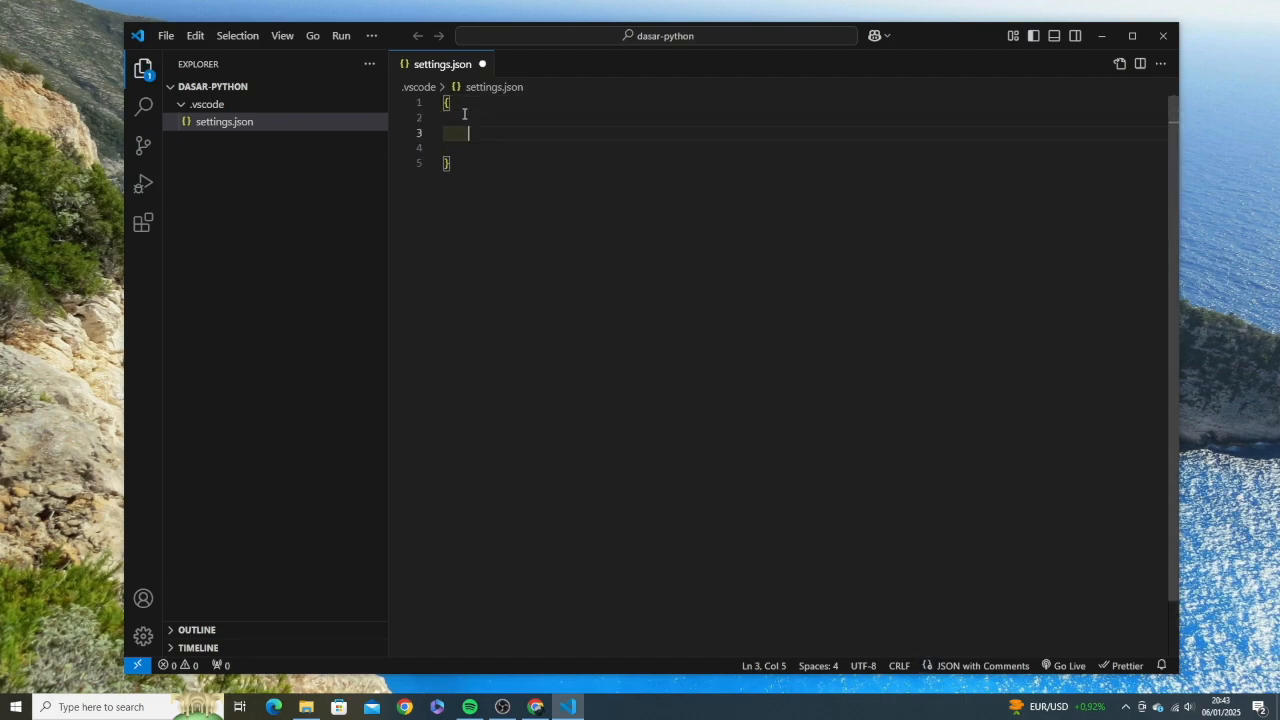
left_click(166, 35)
left_click(208, 318)
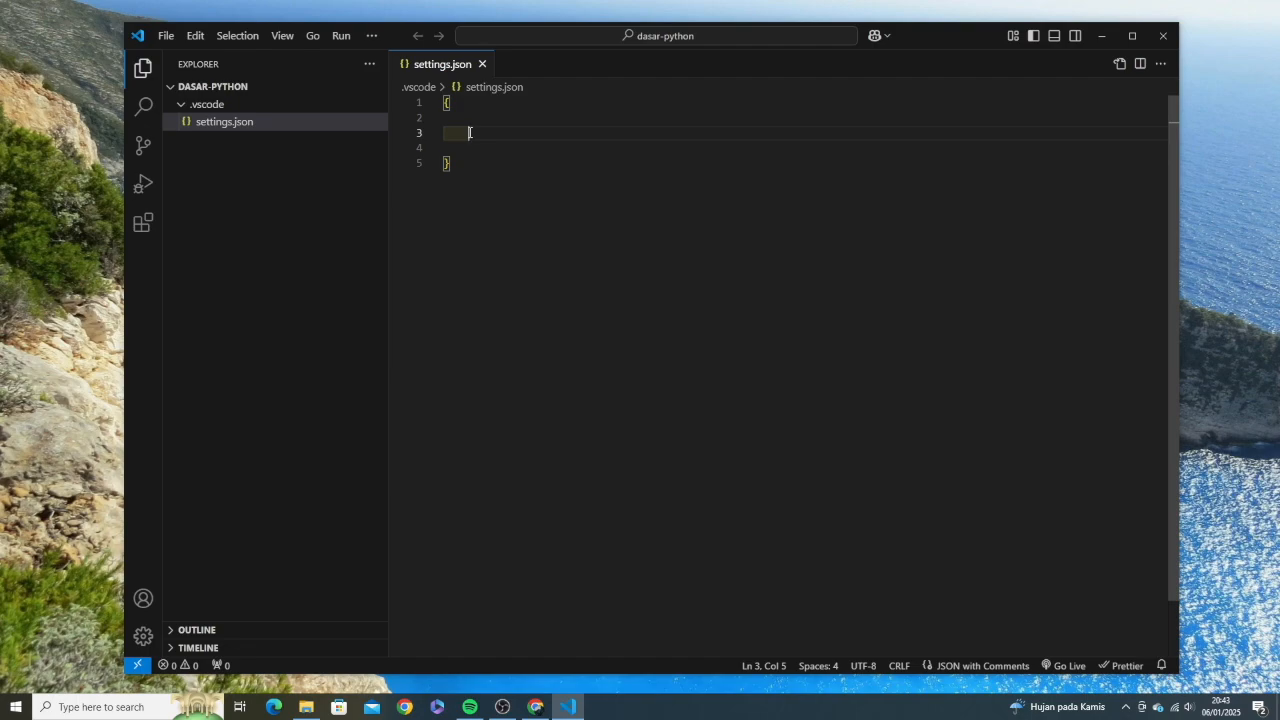
Step: Add the window.zoomLevel setting with the value 1, followed by a comma and a new line, in settings.json
type("zoom")
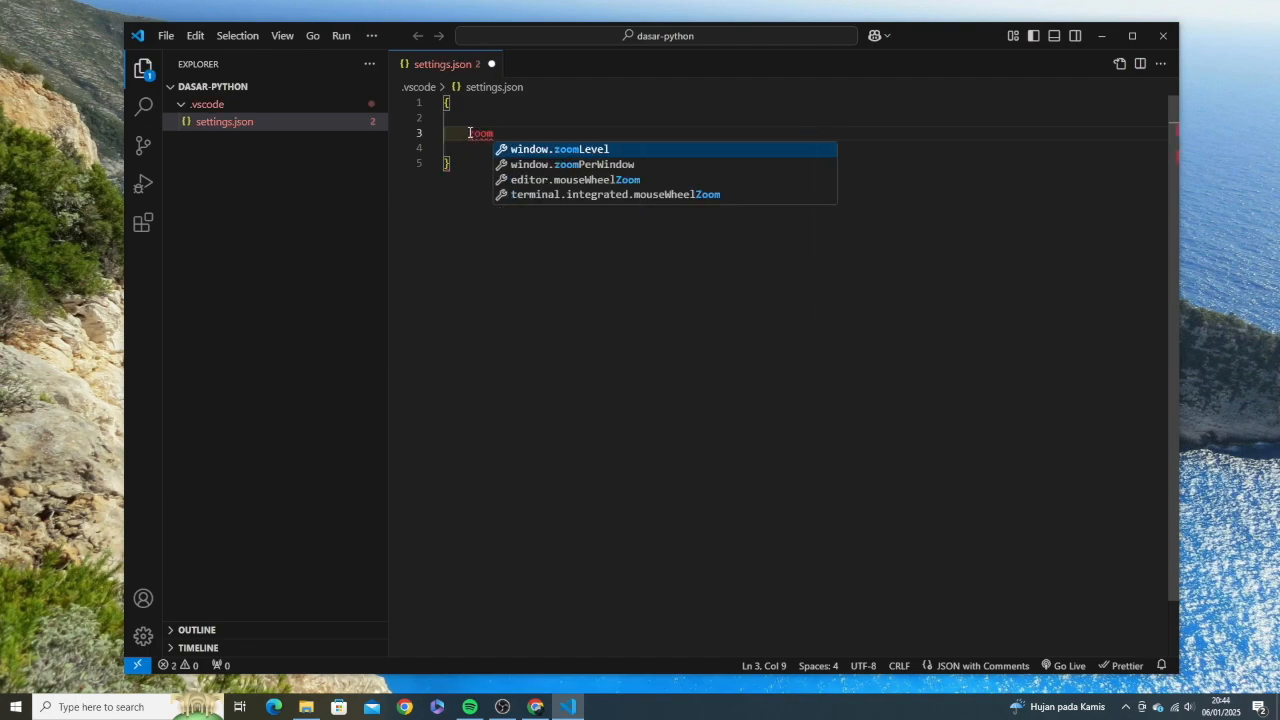
left_click(547, 150)
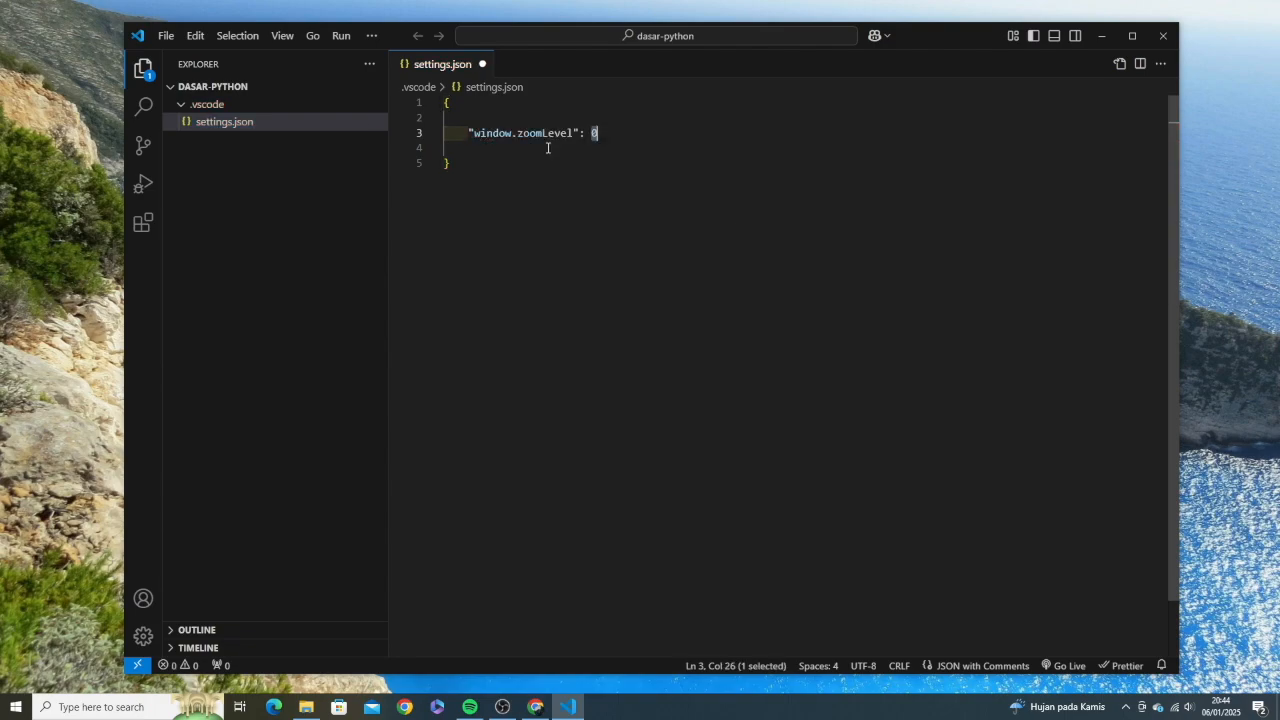
type("1")
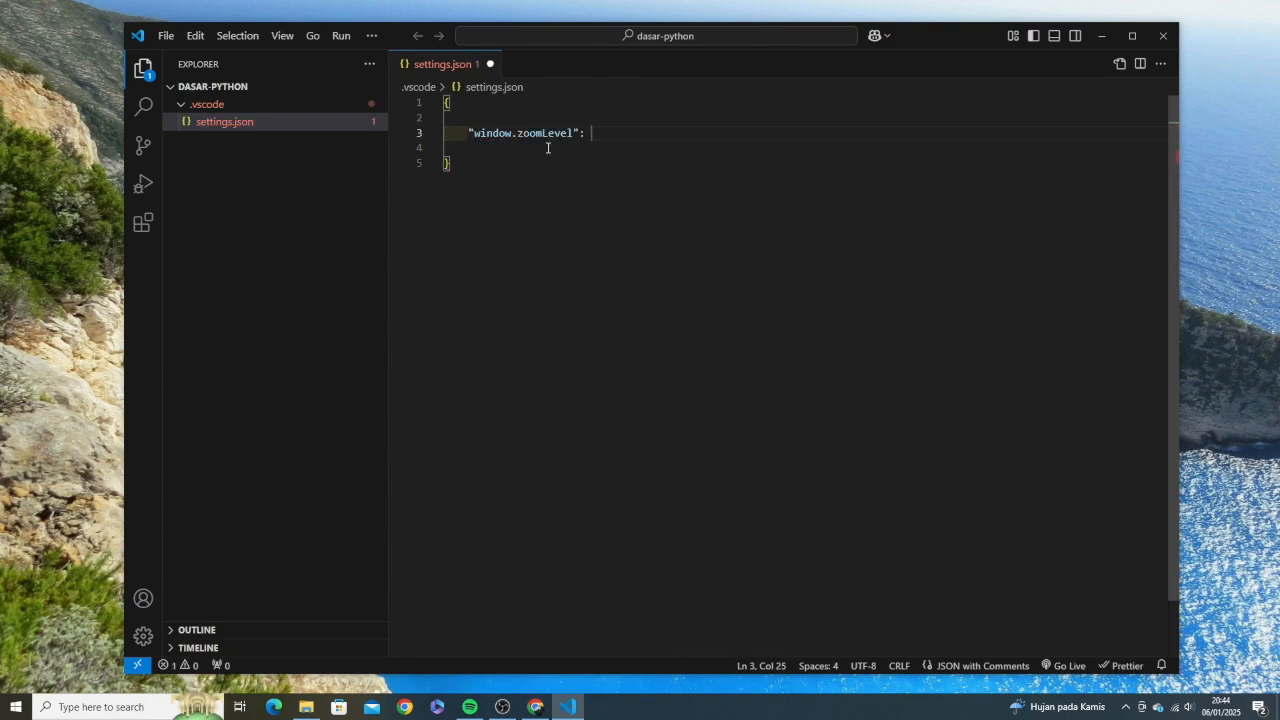
type(",")
key("Return")
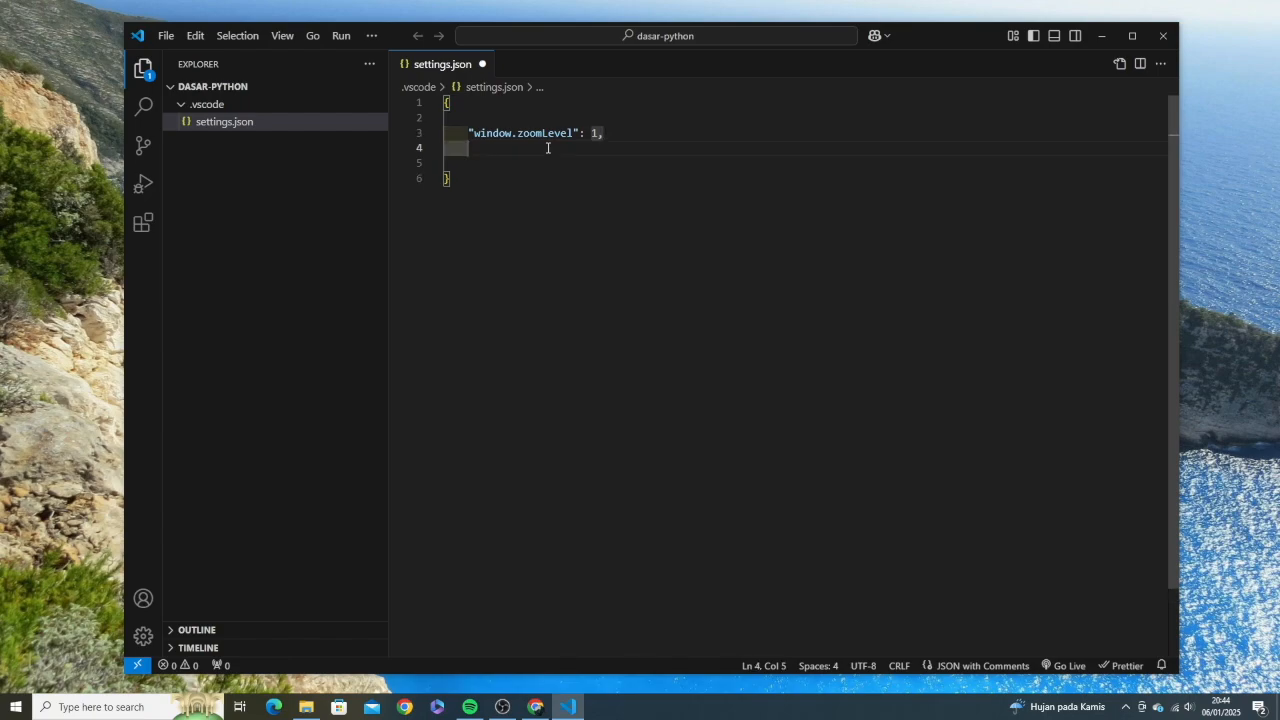
Step: Add the editor.fontSize setting with the value 18 and a trailing comma, save settings.json, and start a new line below it
type("fontsi")
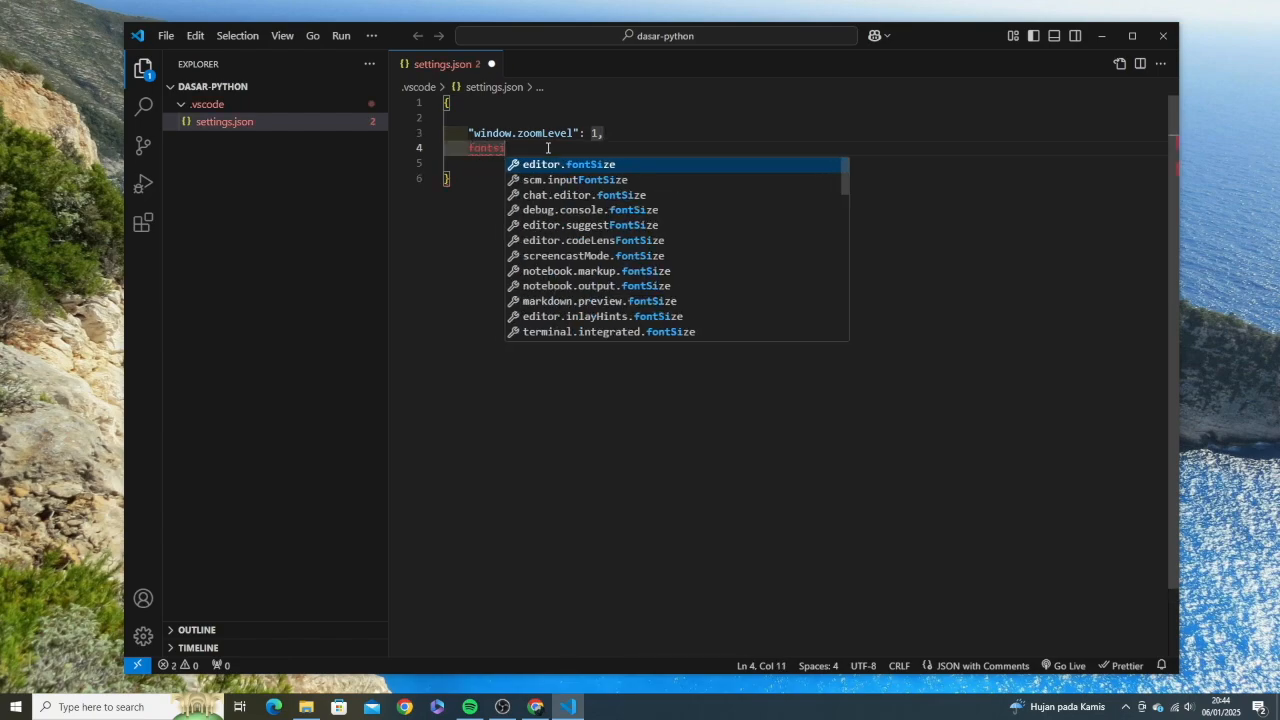
left_click(570, 164)
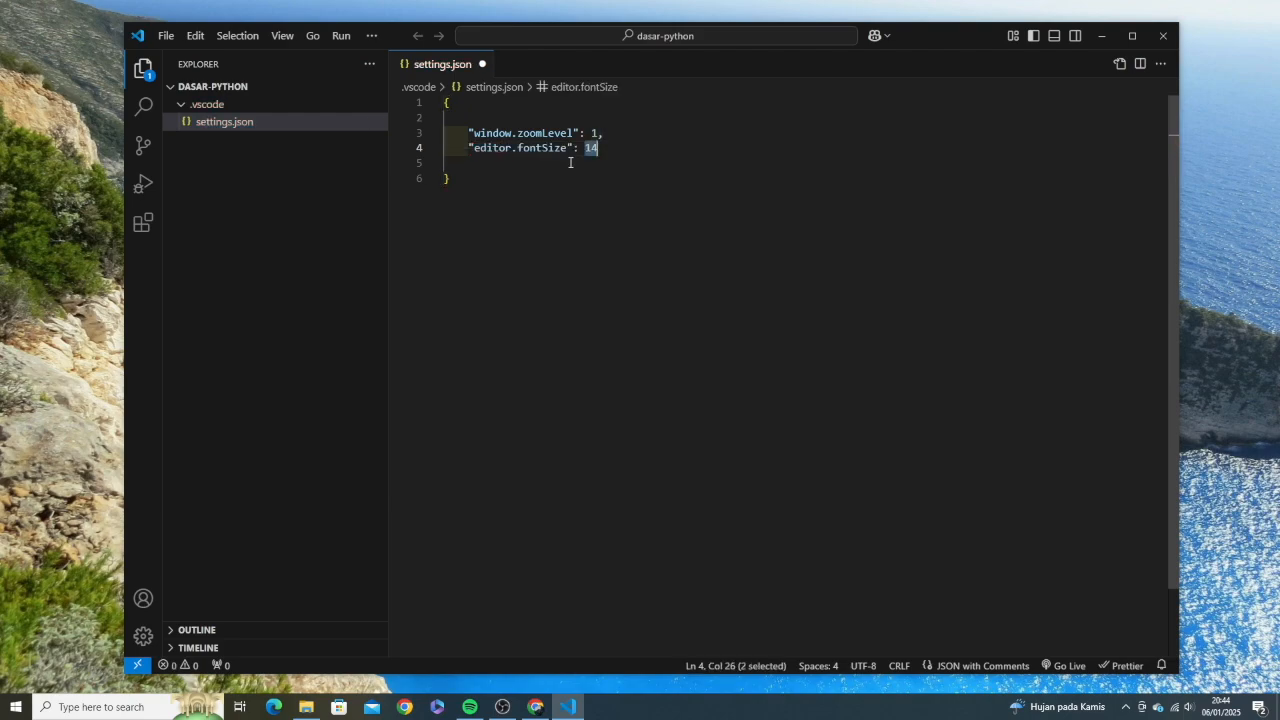
type("18,")
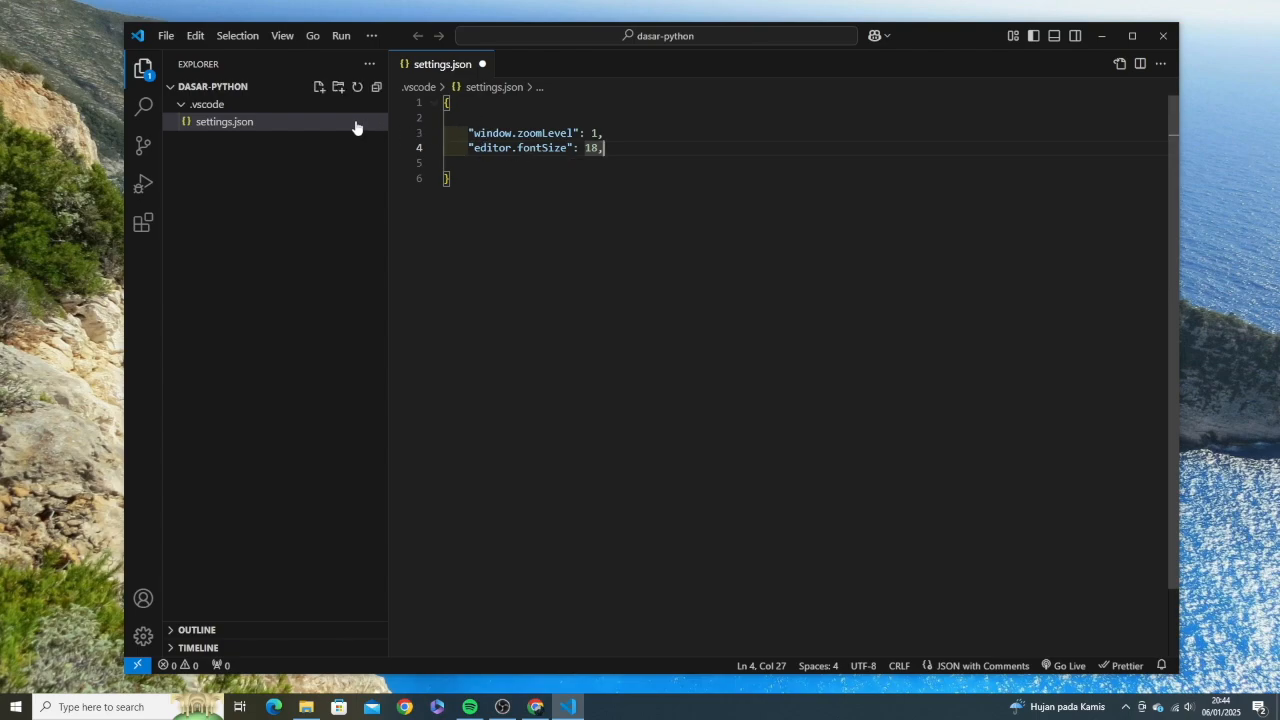
left_click(166, 35)
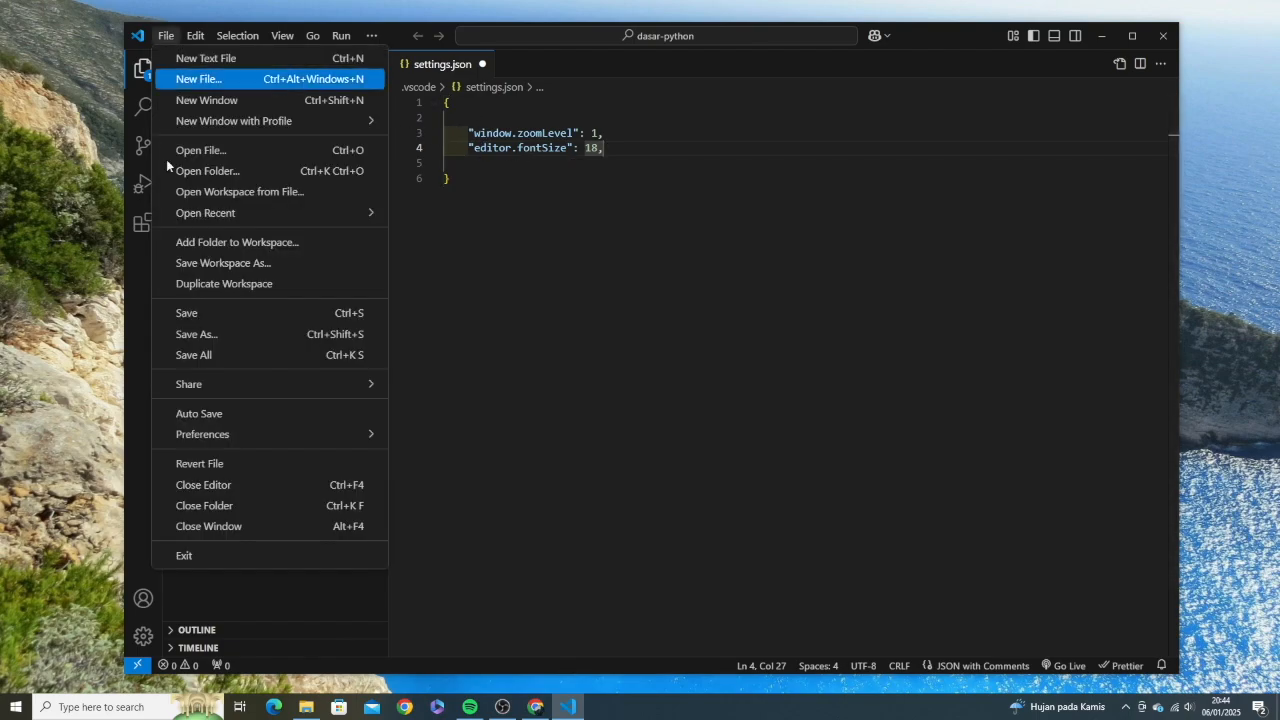
left_click(204, 314)
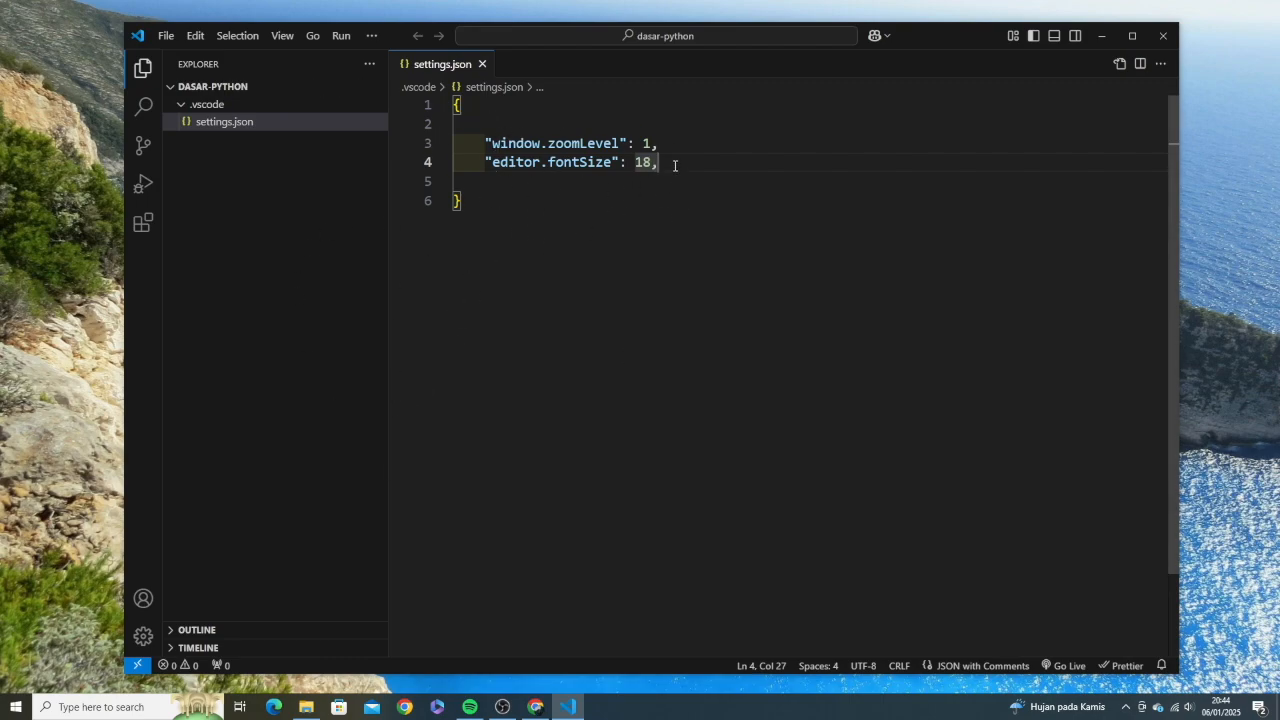
key("Return")
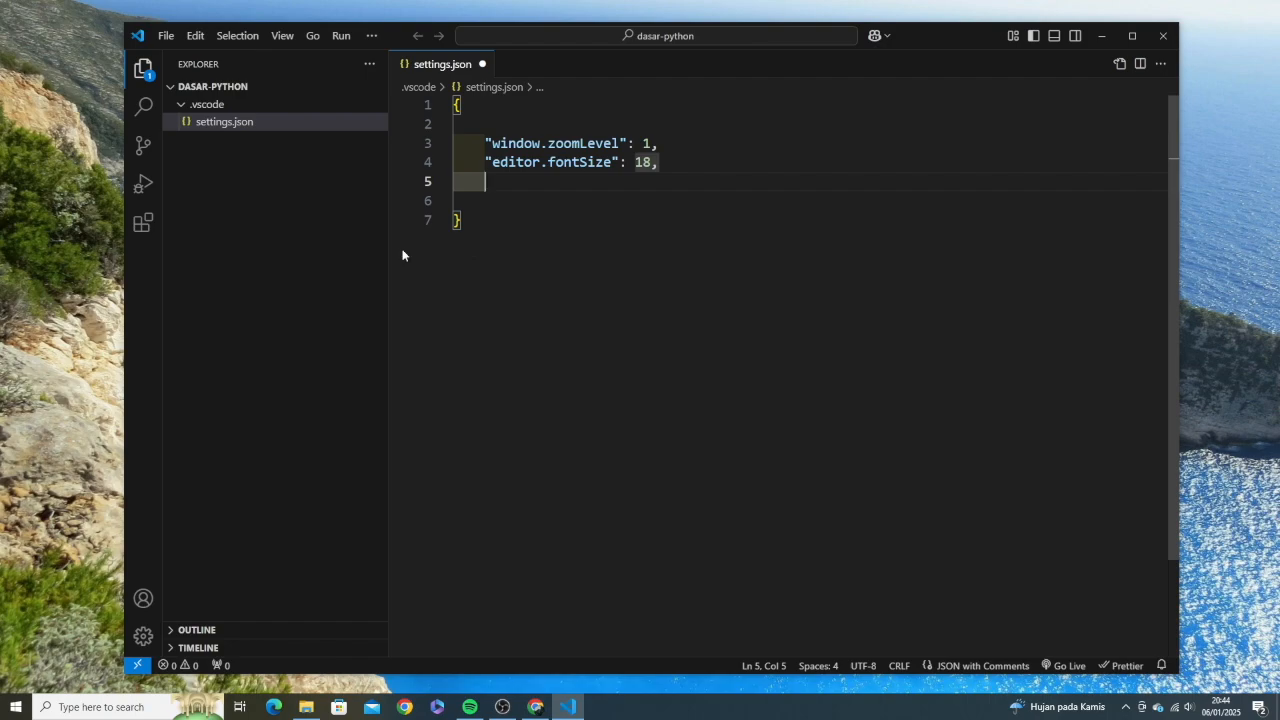
Step: Search the extension marketplace for "icon vs", install vscode-icons, and choose Seti (Visual Studio Code) as the file icon theme
left_click(143, 222)
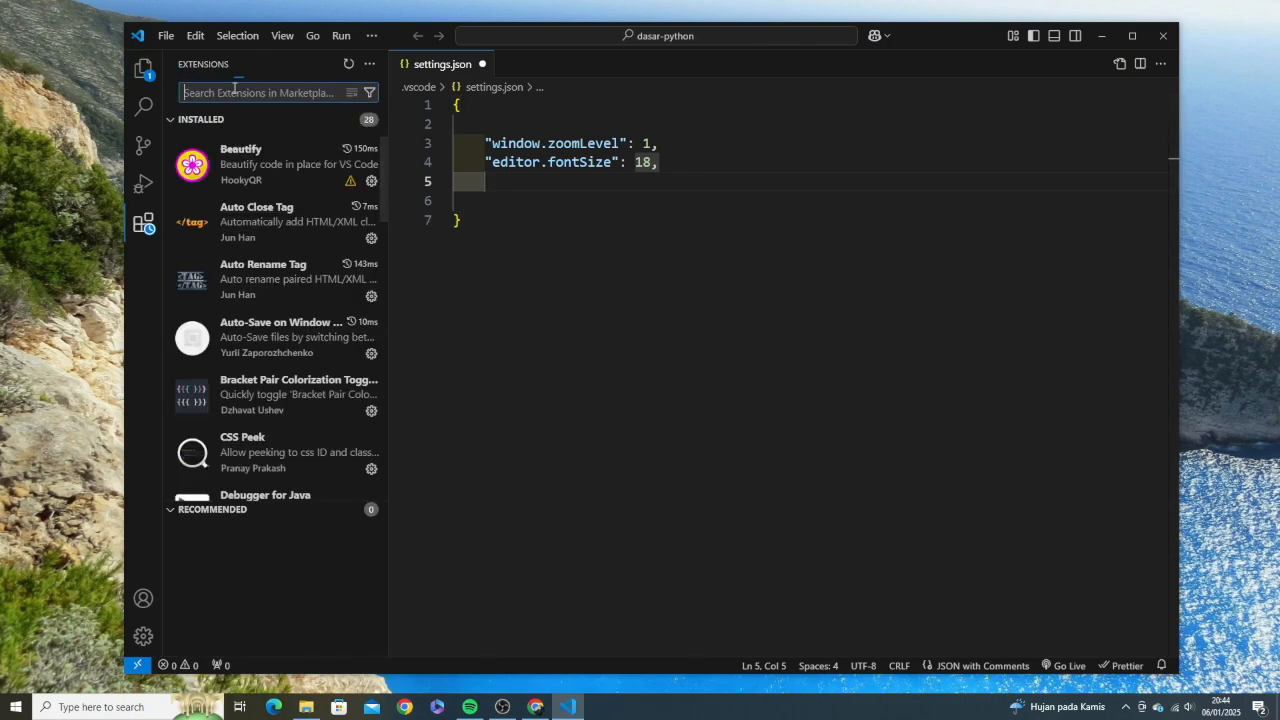
type("icon")
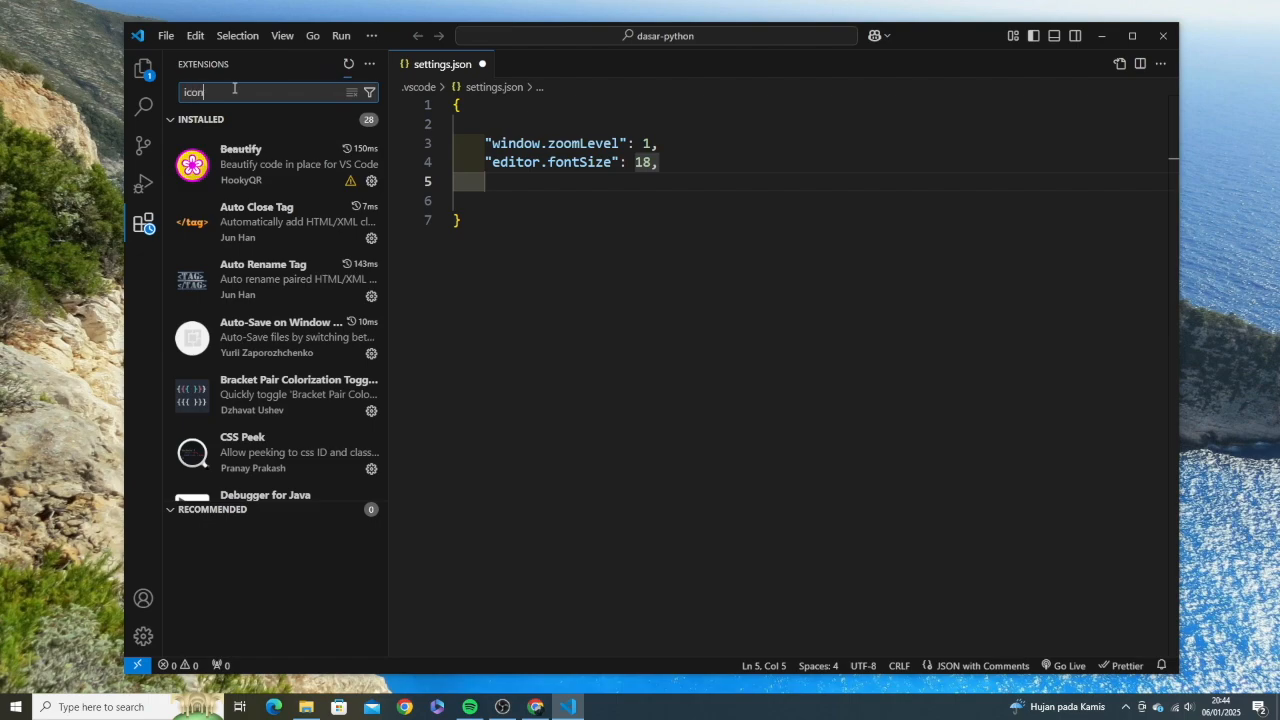
type(" vs")
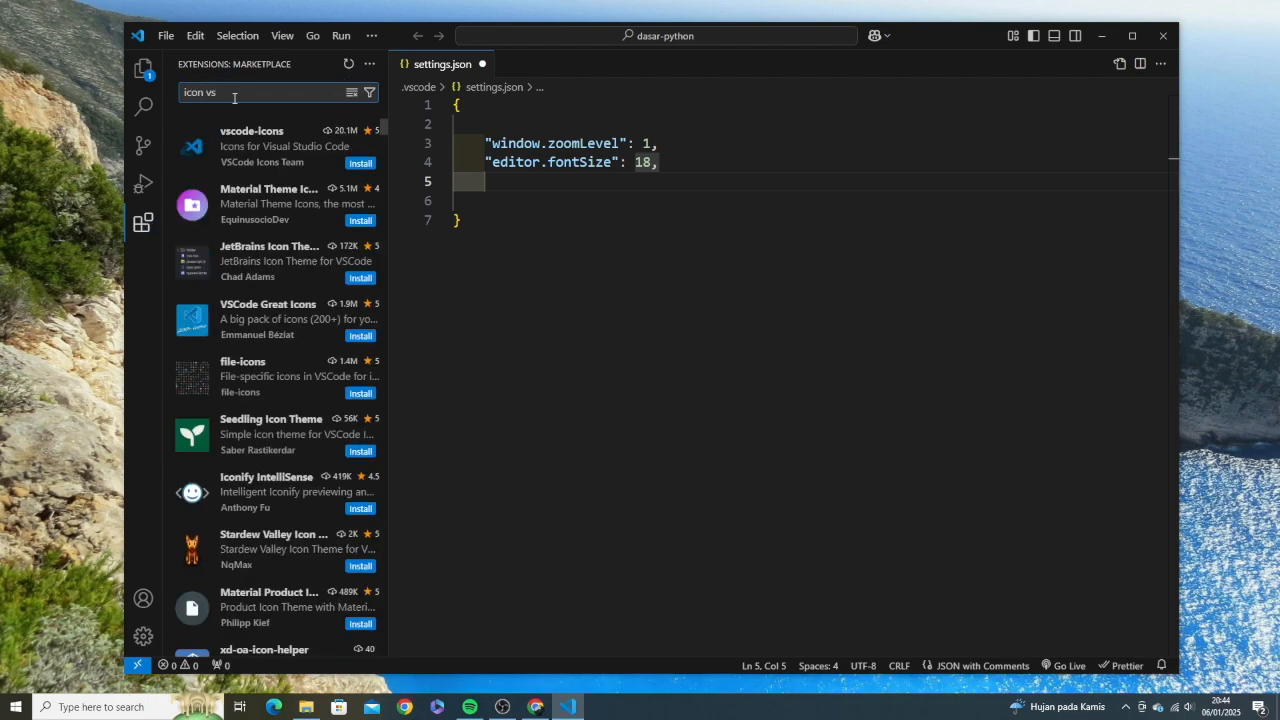
left_click(262, 147)
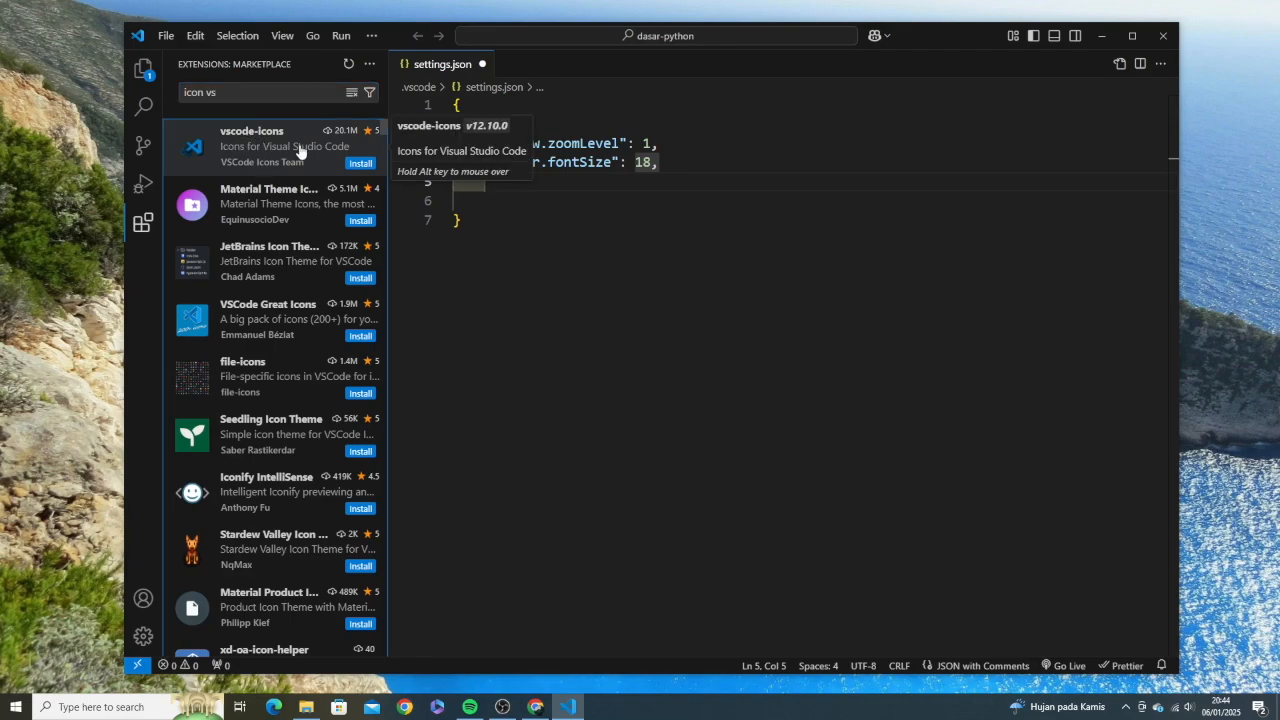
left_click(611, 183)
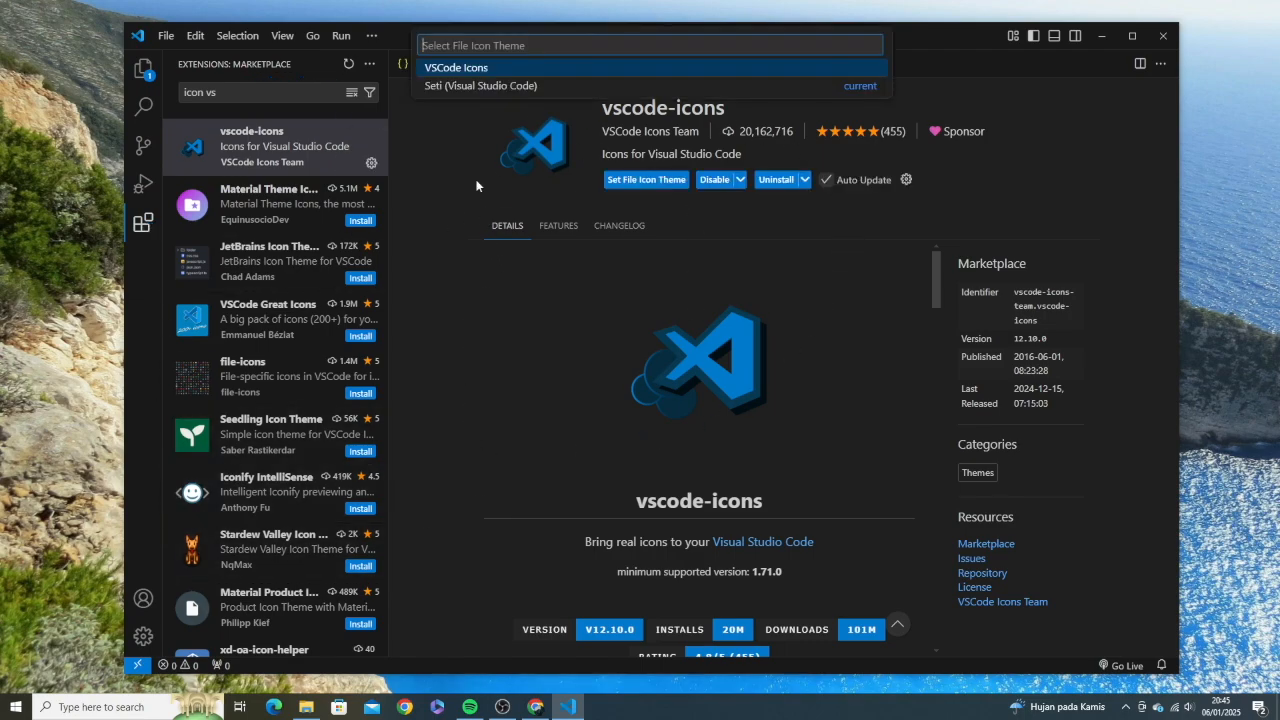
left_click(468, 88)
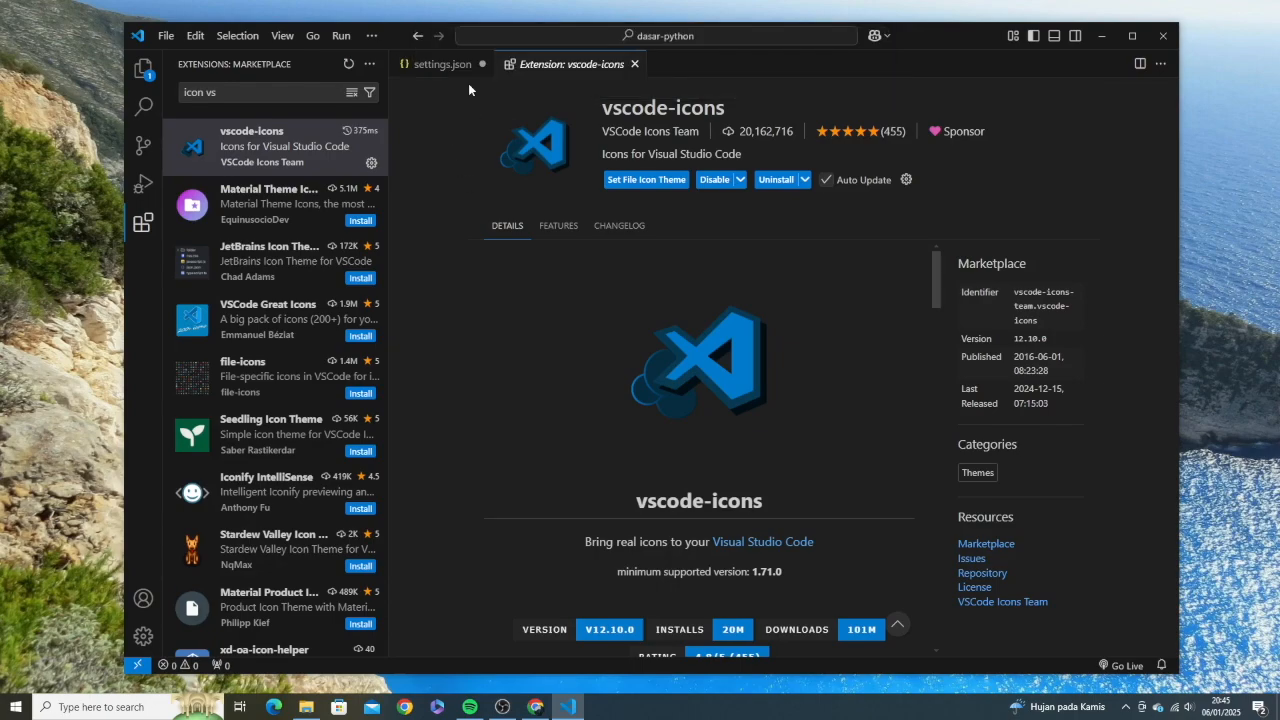
Step: Add the workbench.iconTheme setting with the value "vscode-icons" and a trailing comma in settings.json, and save the file
left_click(458, 64)
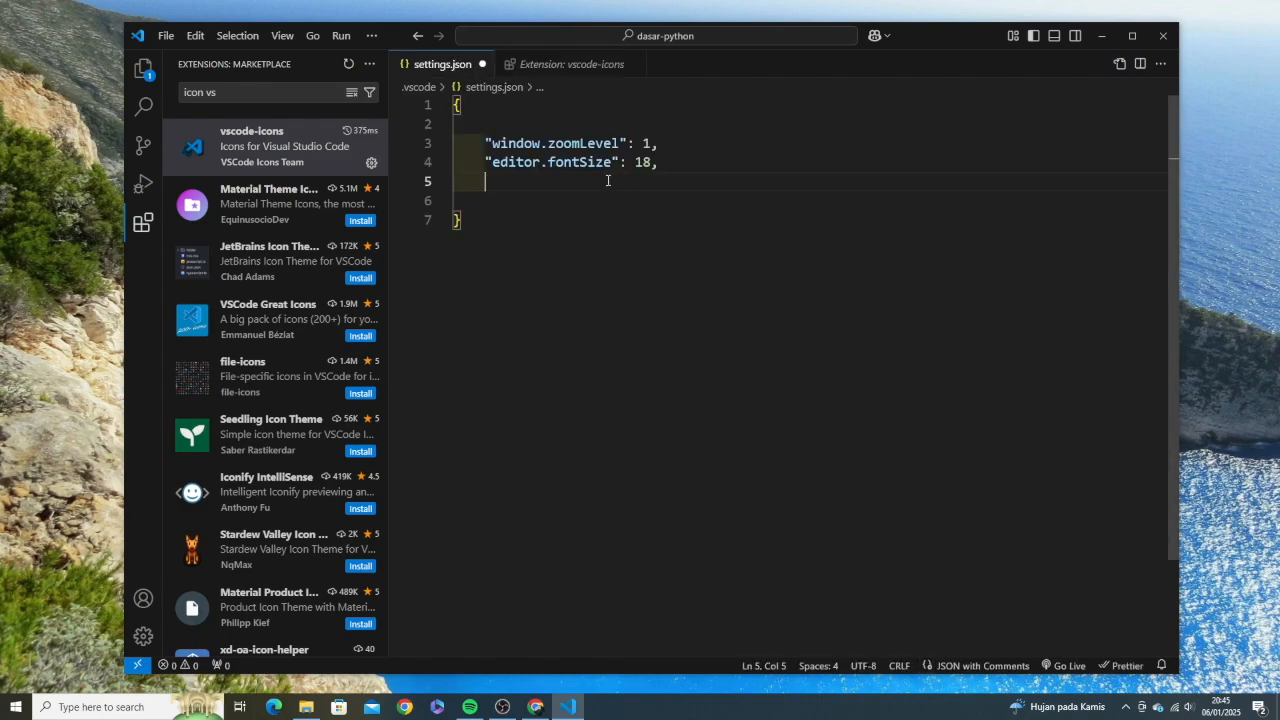
key("ctrl+shift+e")
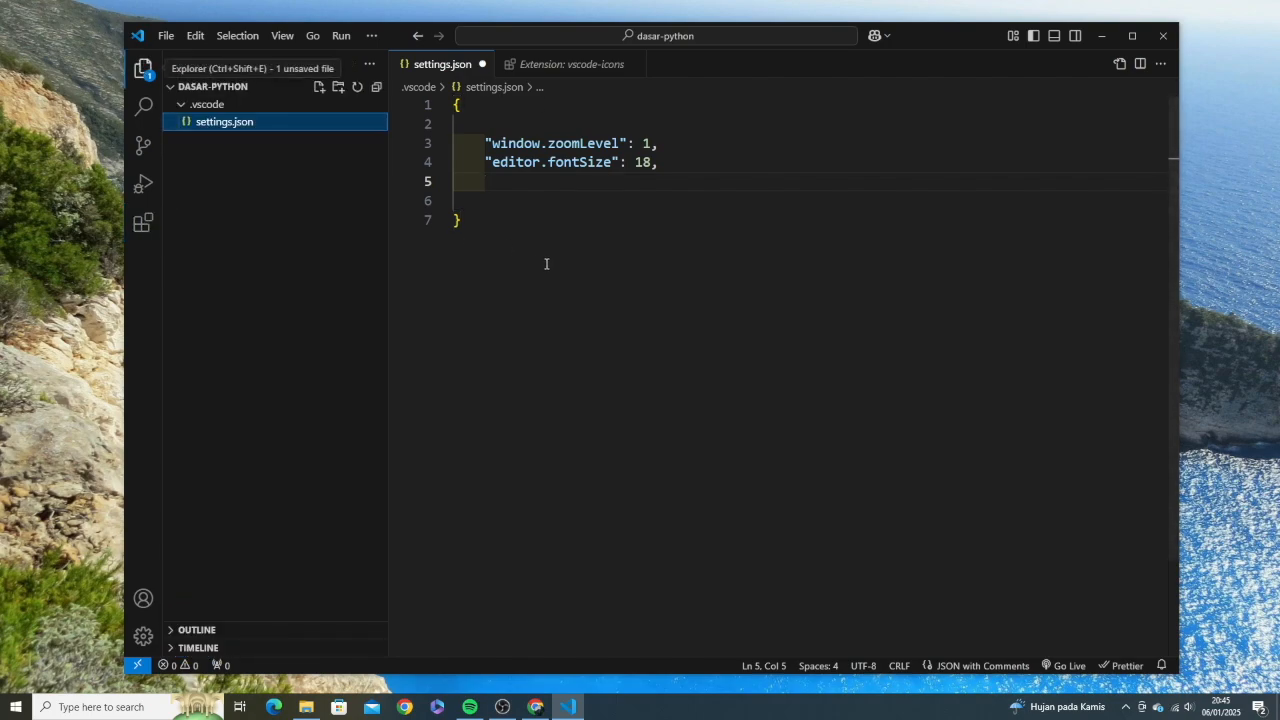
left_click(486, 181)
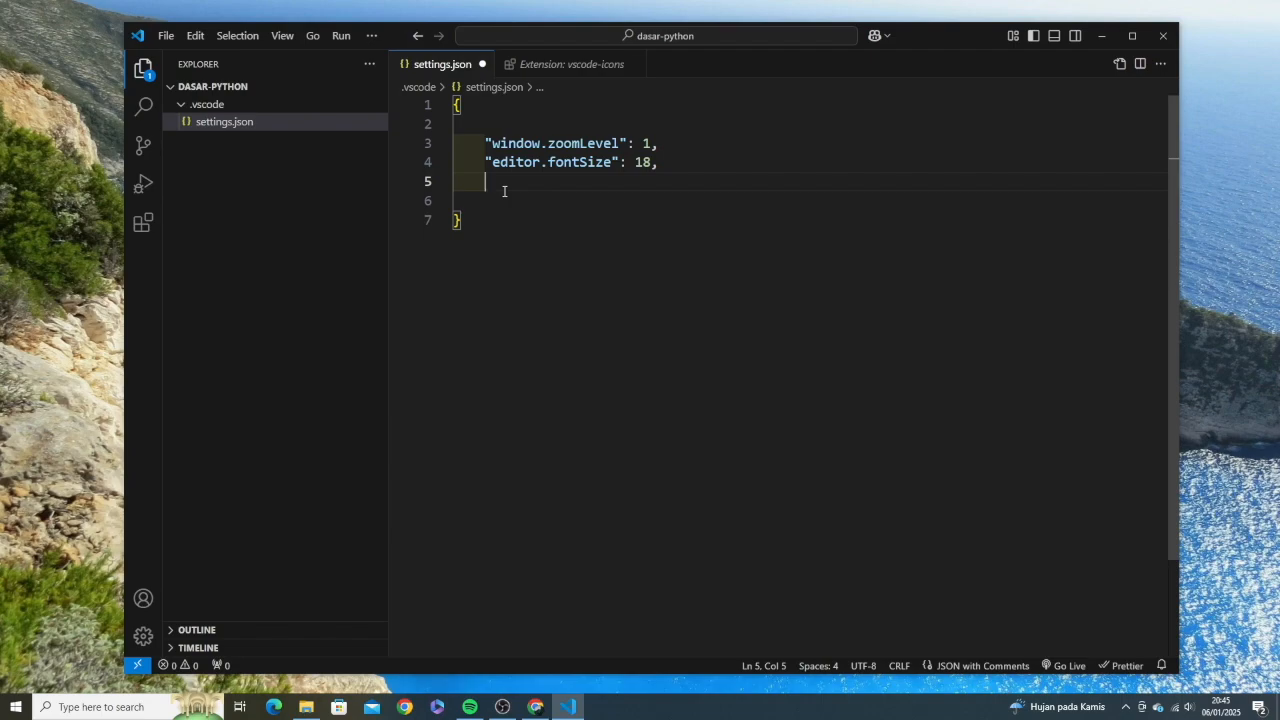
type("icon")
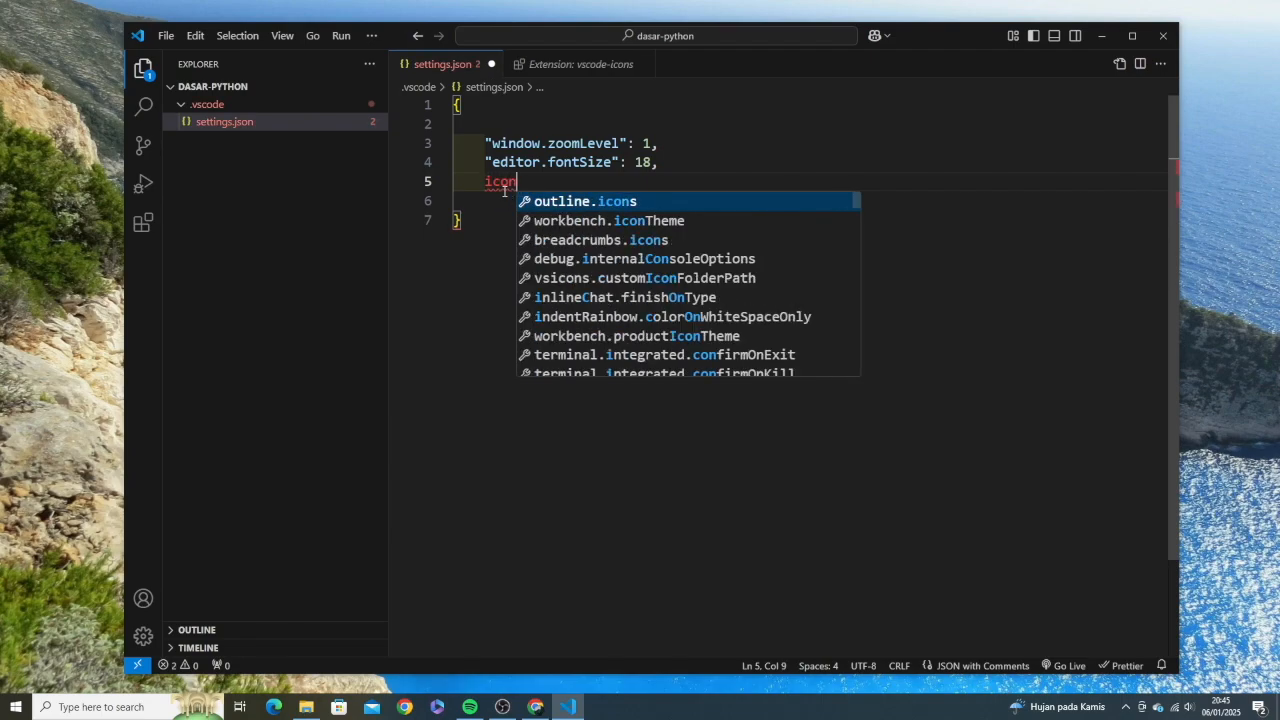
left_click(605, 221)
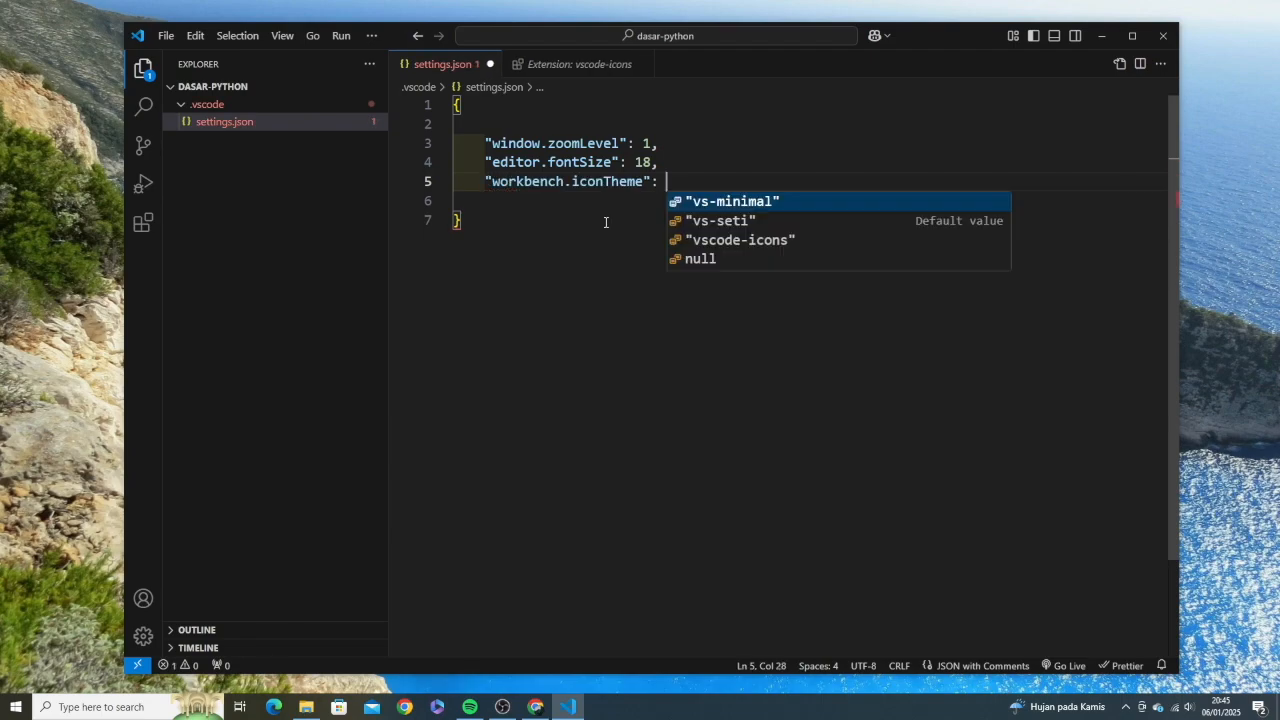
left_click(714, 244)
type(",")
key("ctrl+s")
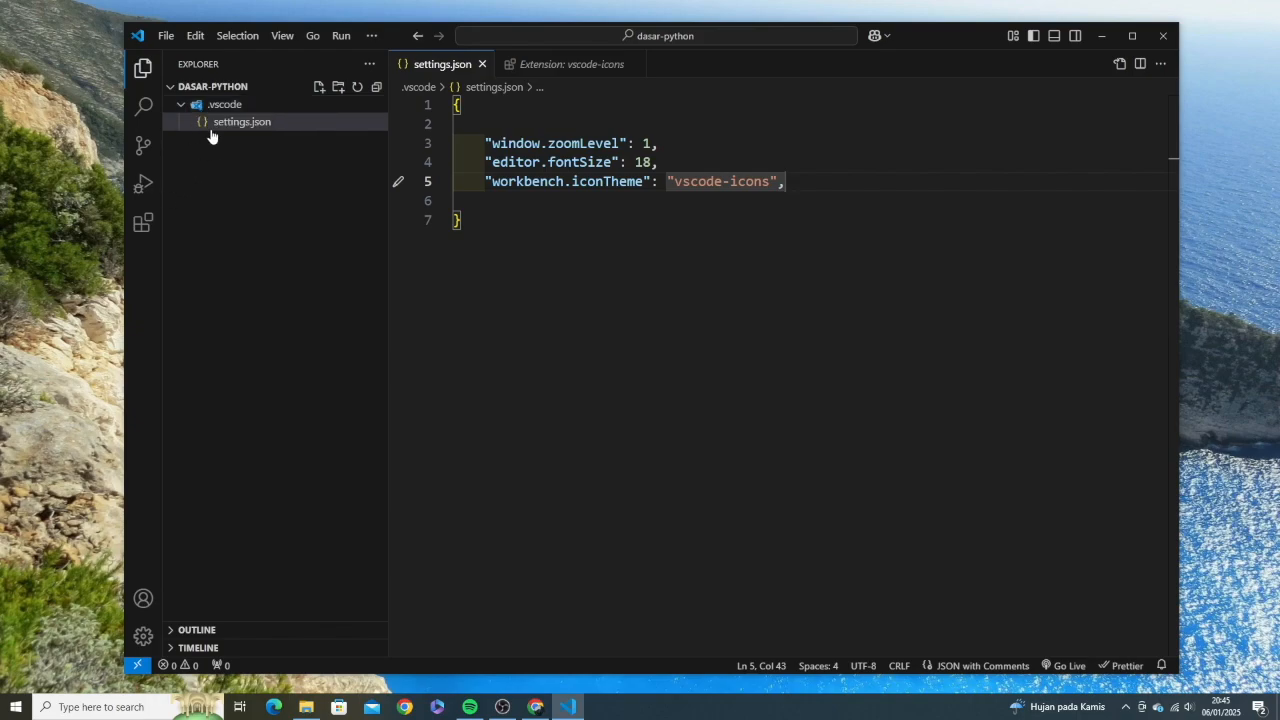
Step: Search the extension marketplace for "noctis", install the most downloaded Noctis theme, and keep Dark Modern as the color theme
left_click(143, 67)
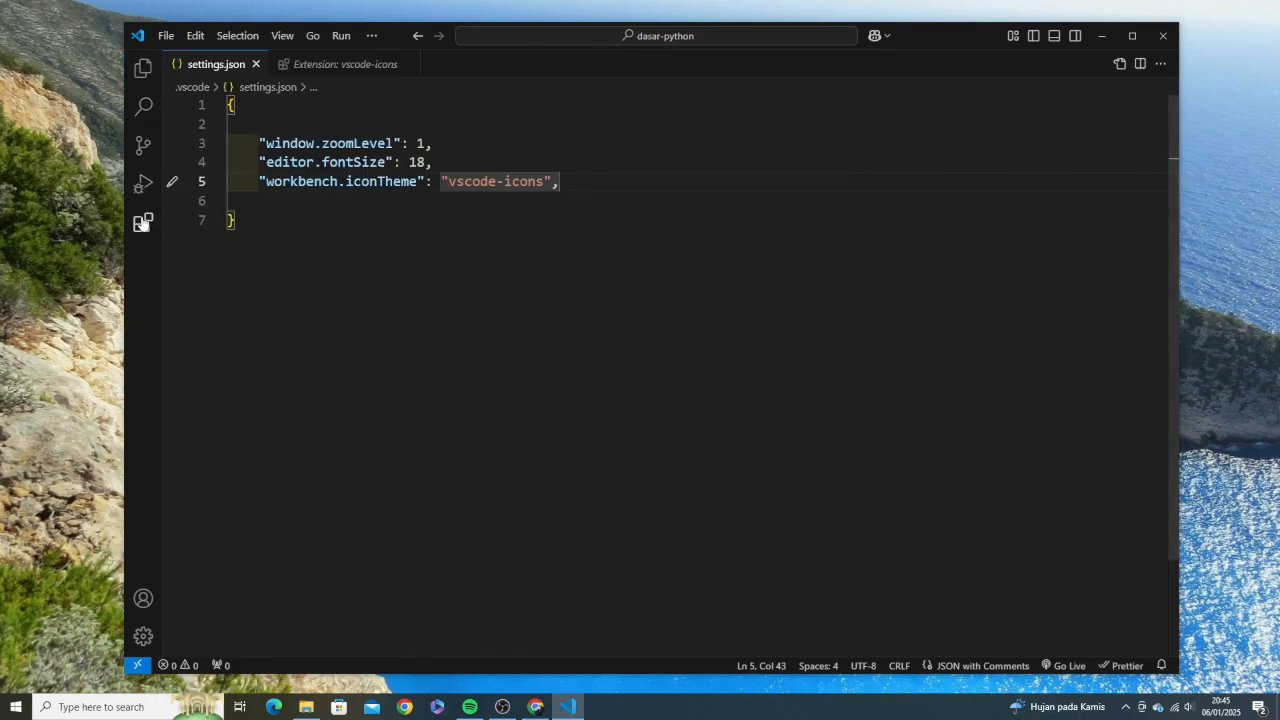
left_click(142, 222)
key("ctrl+a")
key("BackSpace")
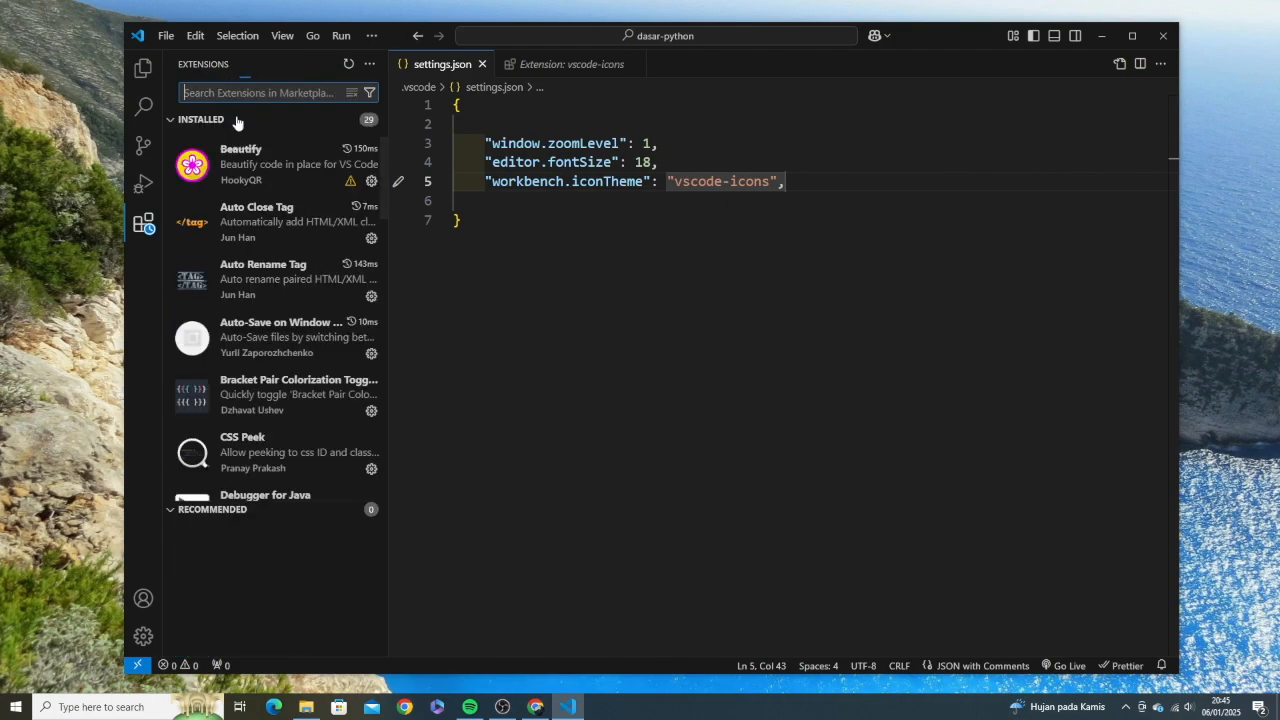
type("noct")
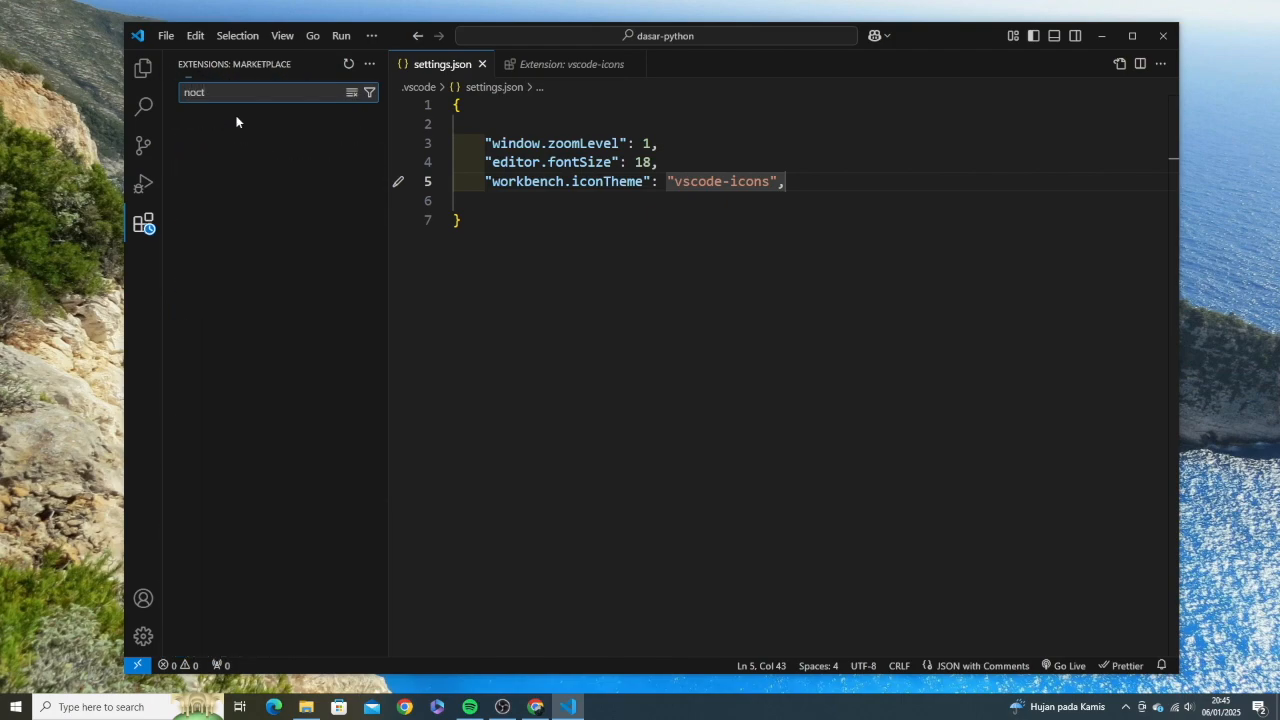
type("is")
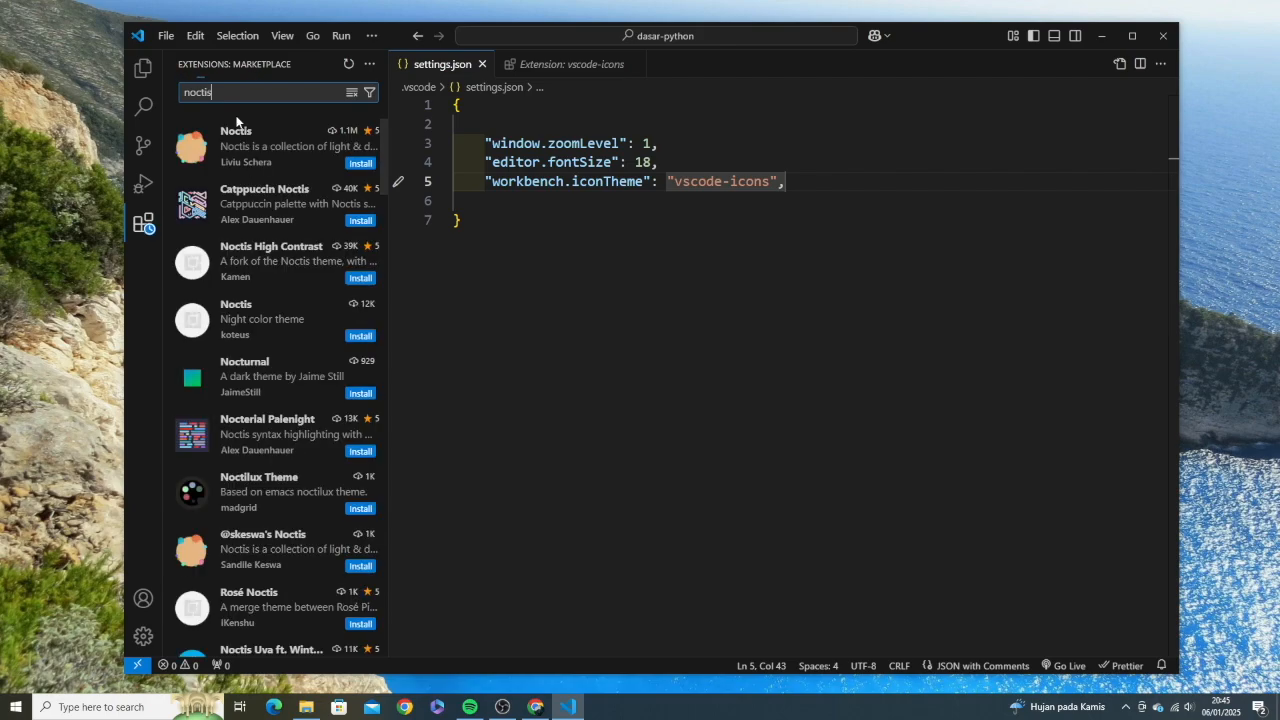
left_click(270, 162)
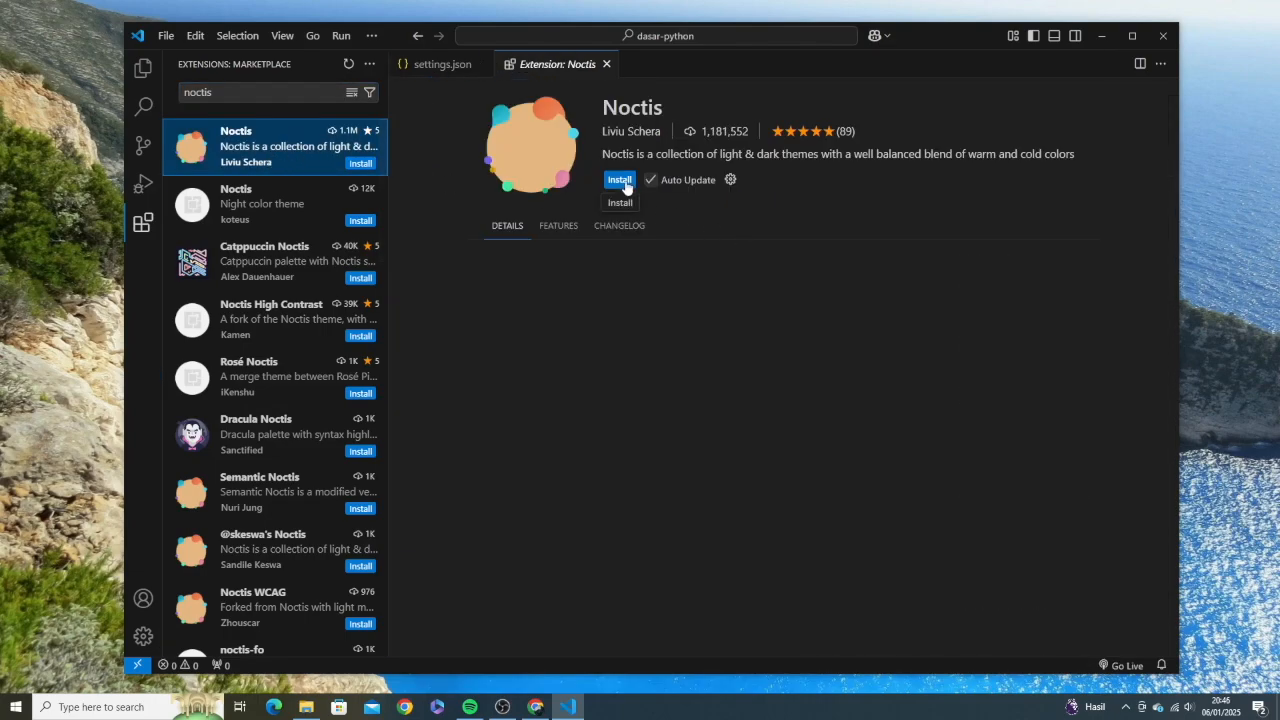
left_click(620, 180)
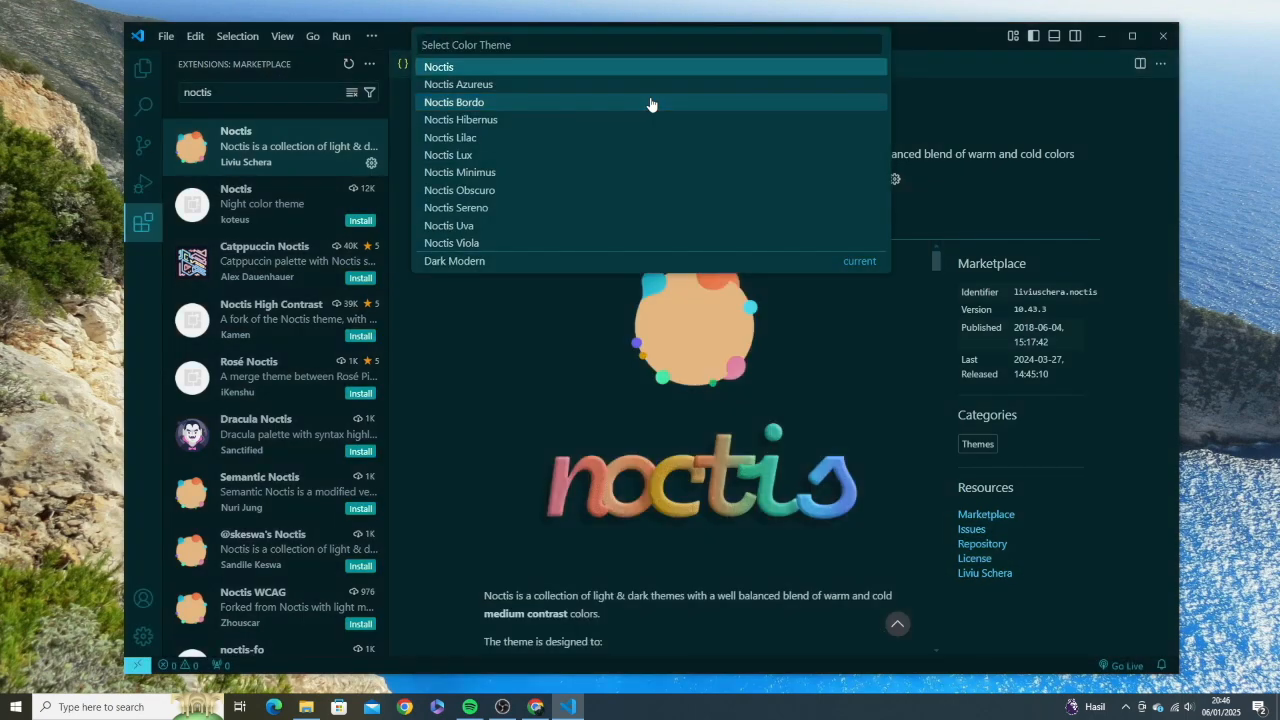
left_click(465, 261)
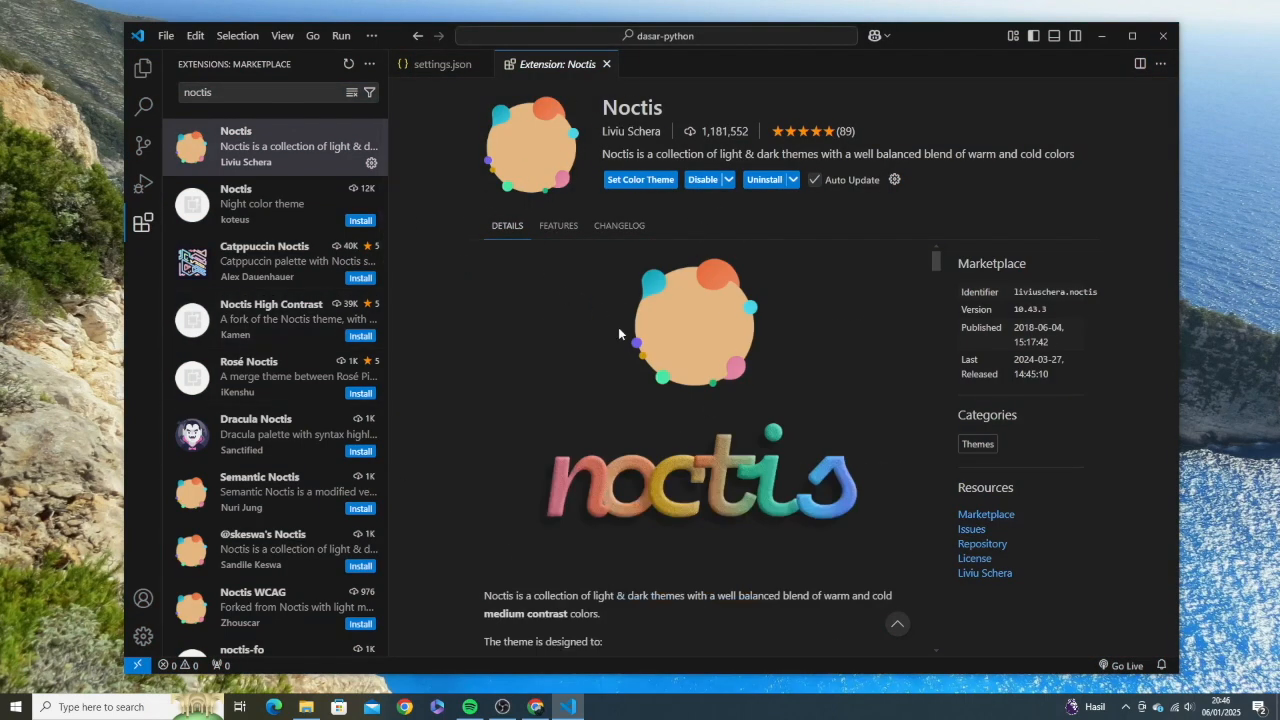
Step: Add the workbench.colorTheme setting with the value "Noctis Sereno" and a trailing comma below the icon theme, and save settings.json
left_click(450, 64)
left_click(795, 184)
type(",")
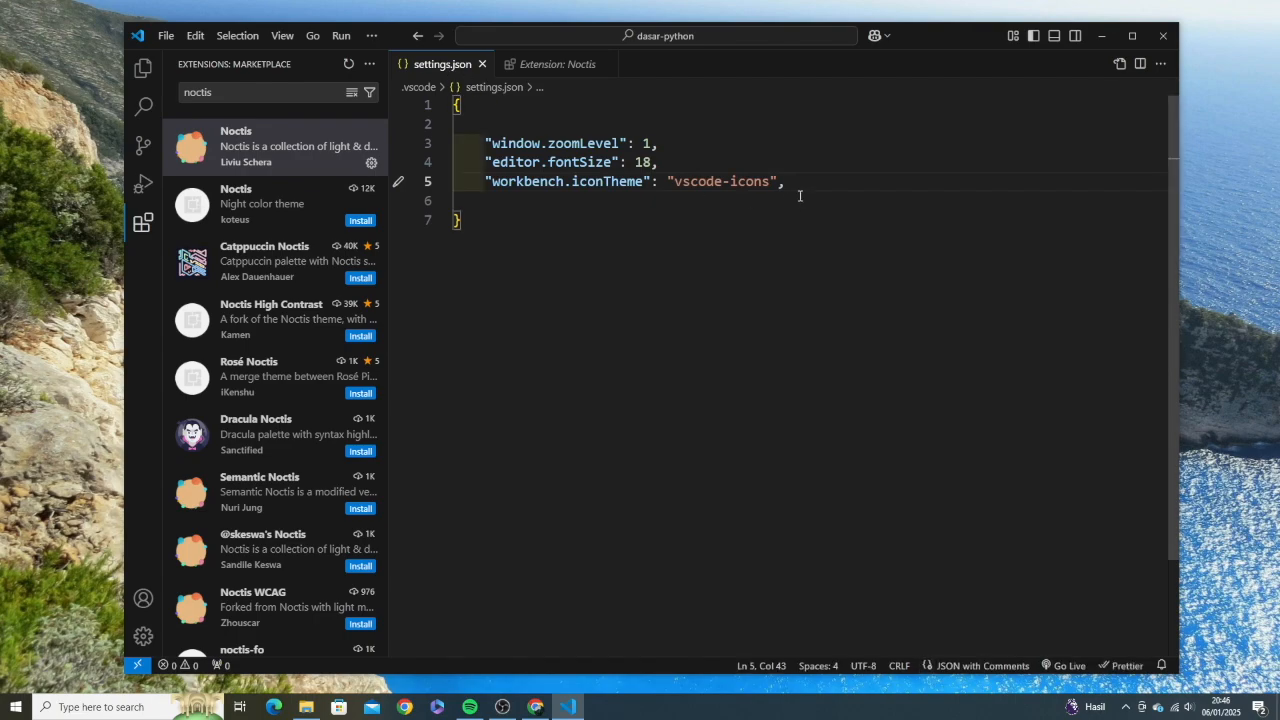
key("Return")
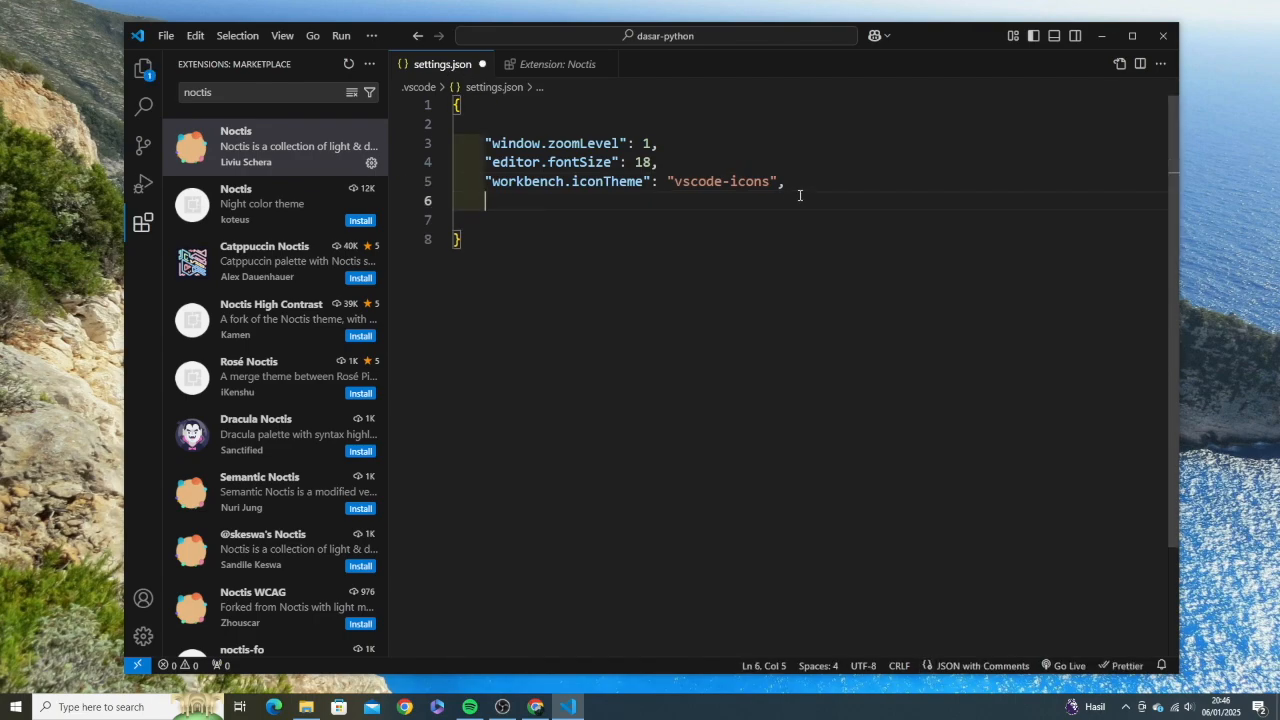
type("the")
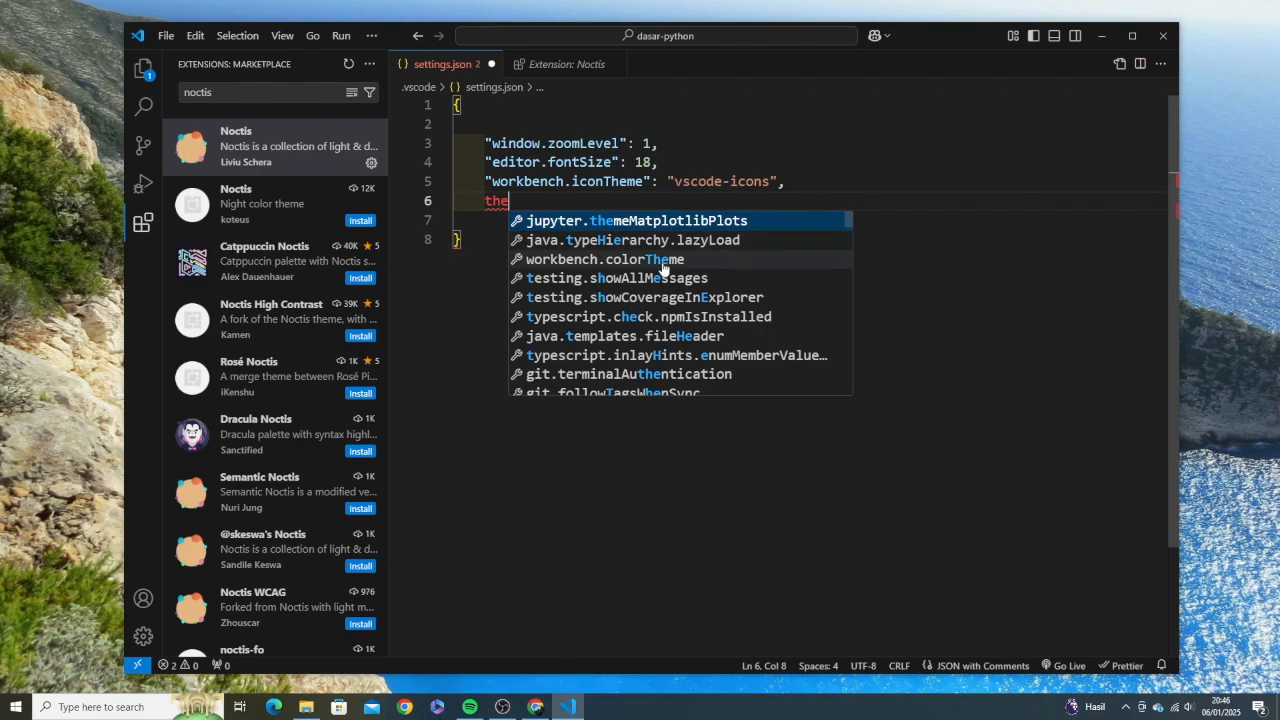
left_click(572, 262)
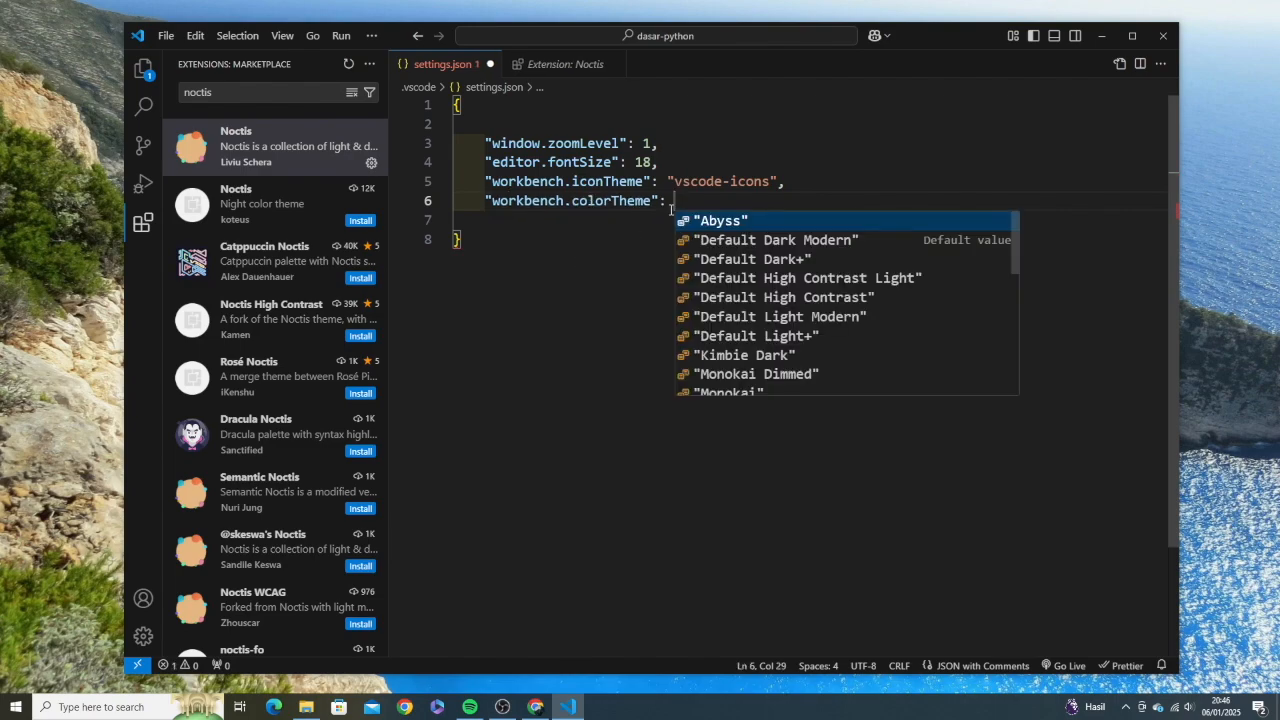
scroll(714, 346, "down", 3)
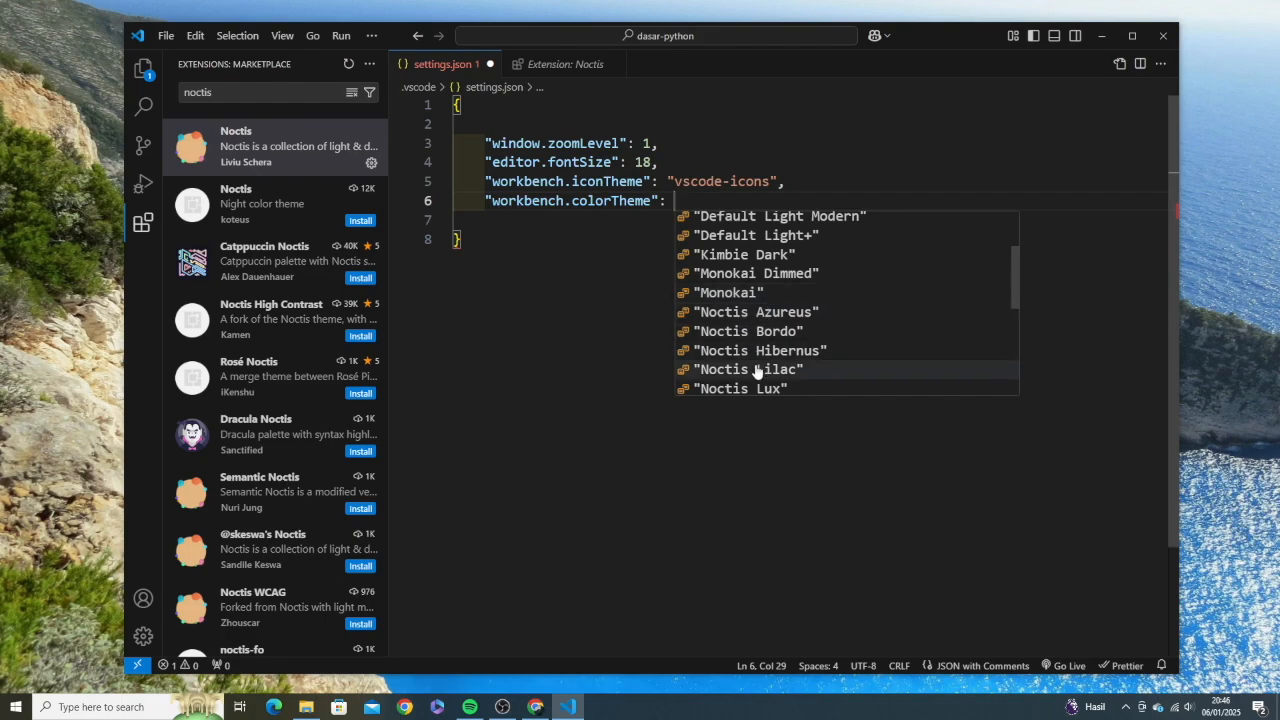
scroll(757, 370, "down", 2)
scroll(757, 367, "down", 1)
left_click(757, 367)
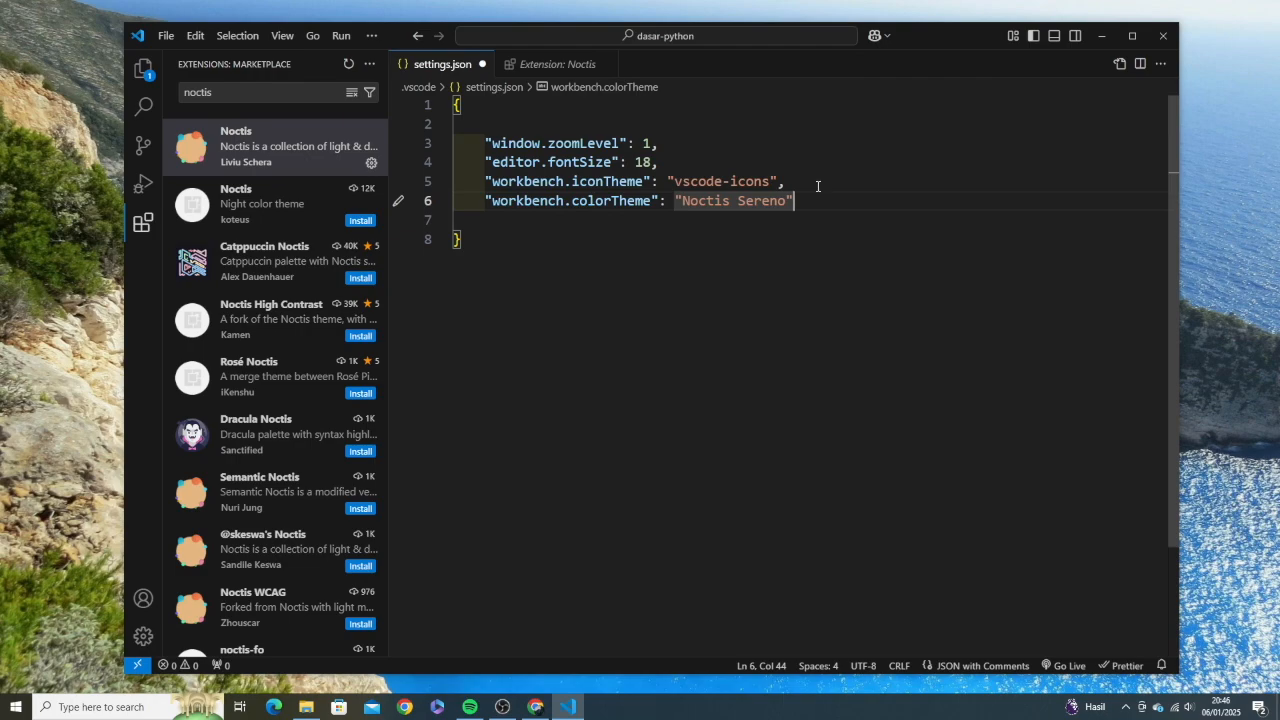
type(",")
key("ctrl+s")
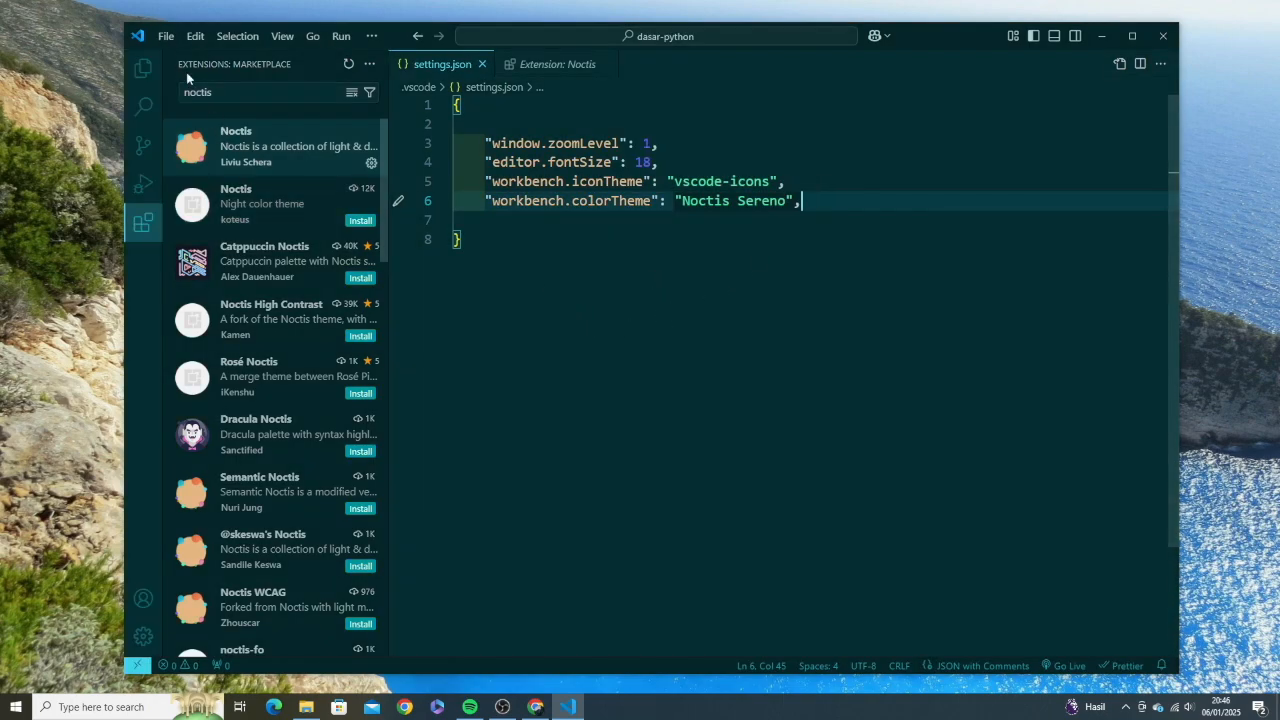
left_click(143, 69)
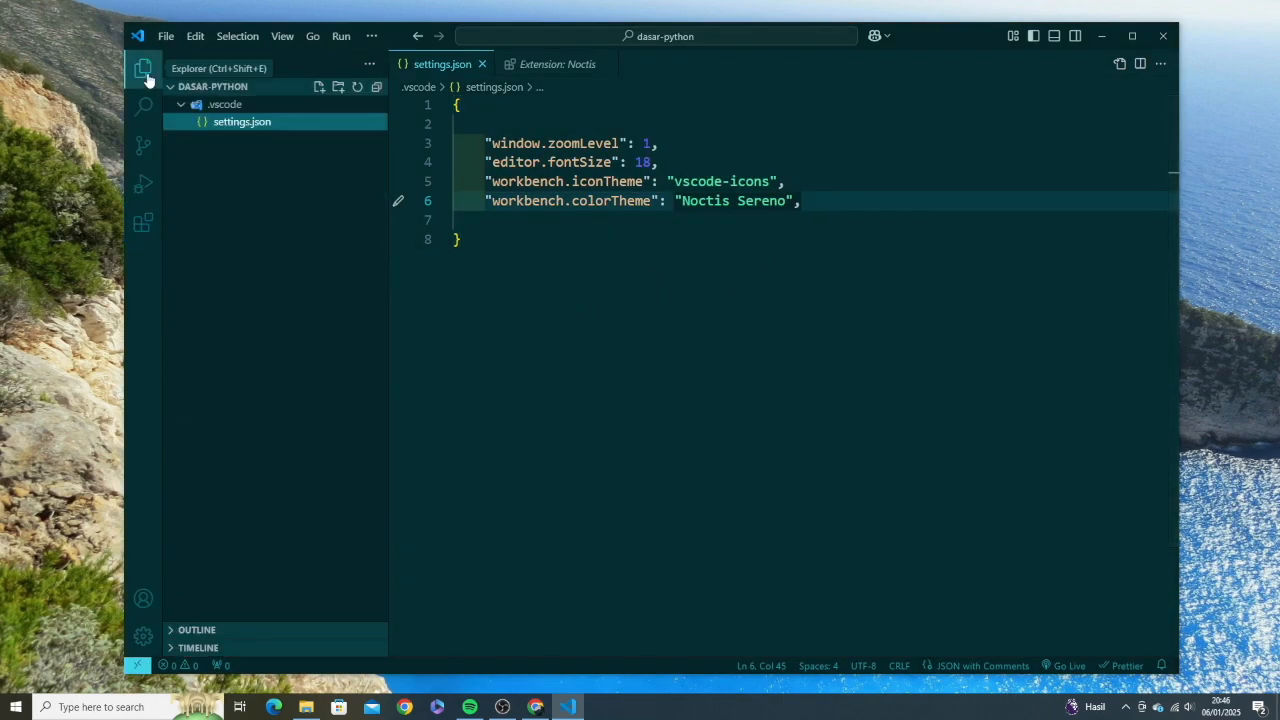
left_click(520, 222)
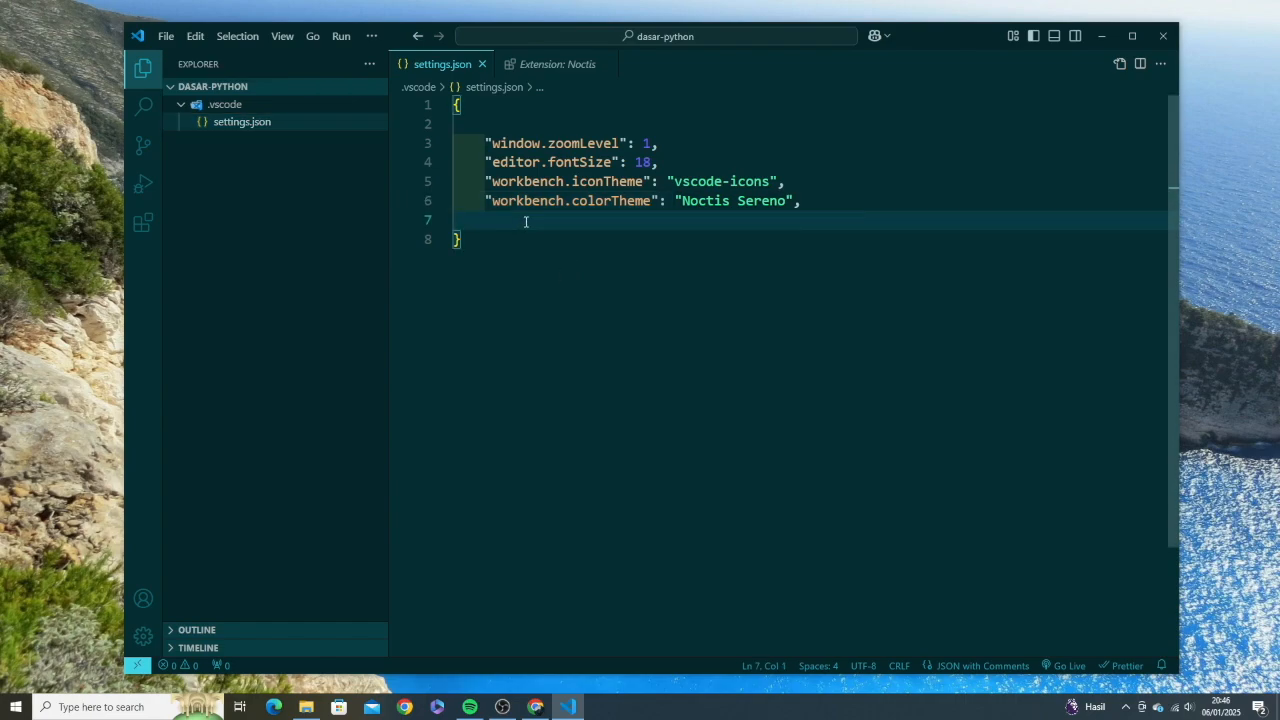
Step: Search the extension marketplace for "python" and install Microsoft's Python extension
left_click(143, 224)
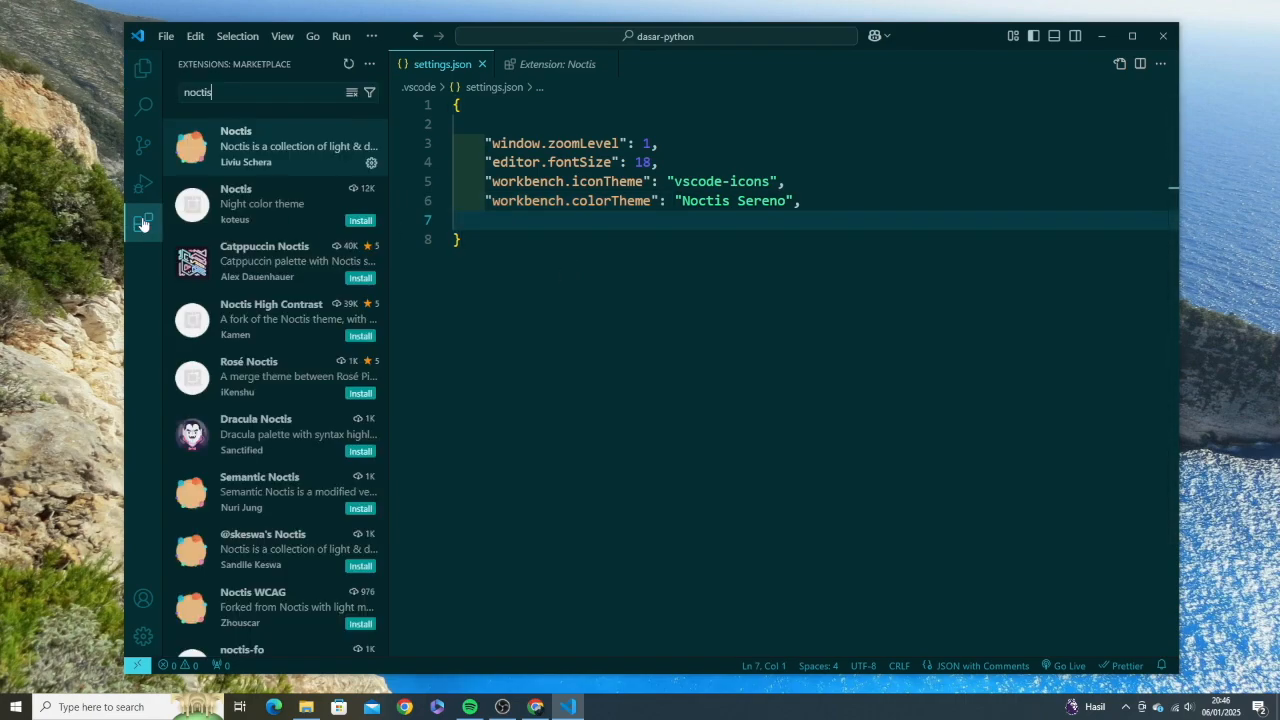
double_click(180, 92)
key("BackSpace")
type("@ython")
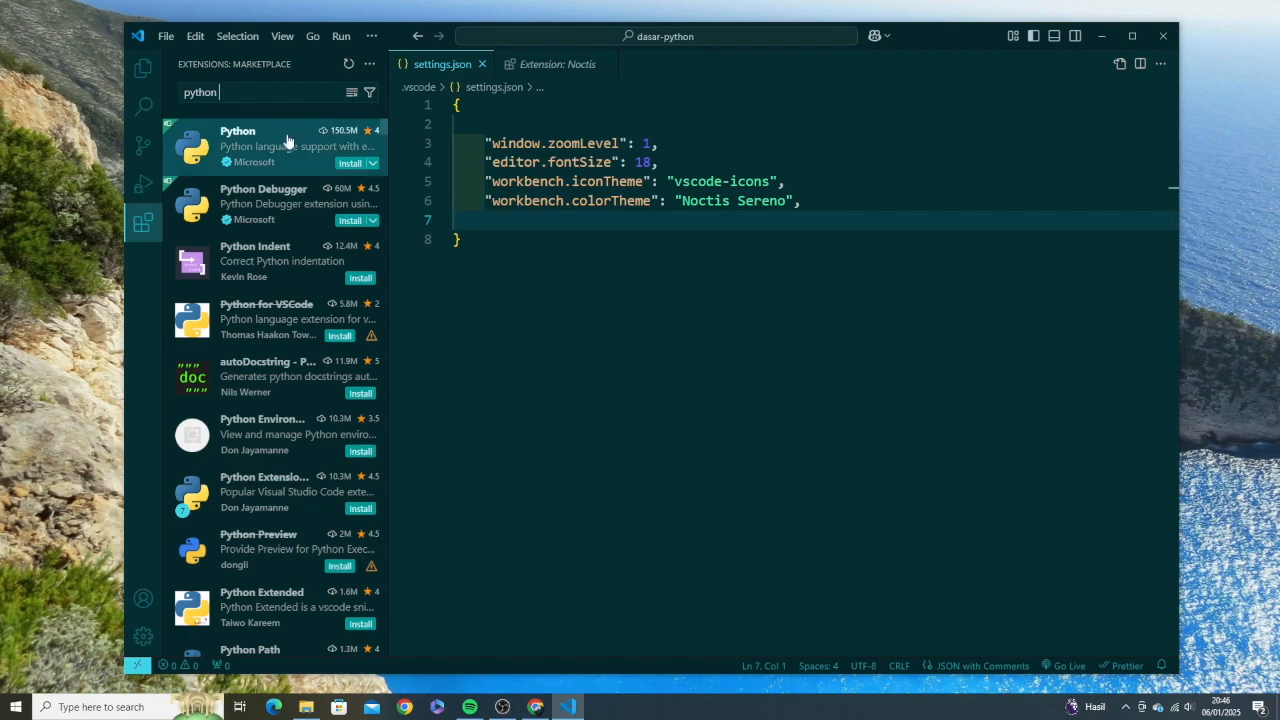
mouse_move(284, 165)
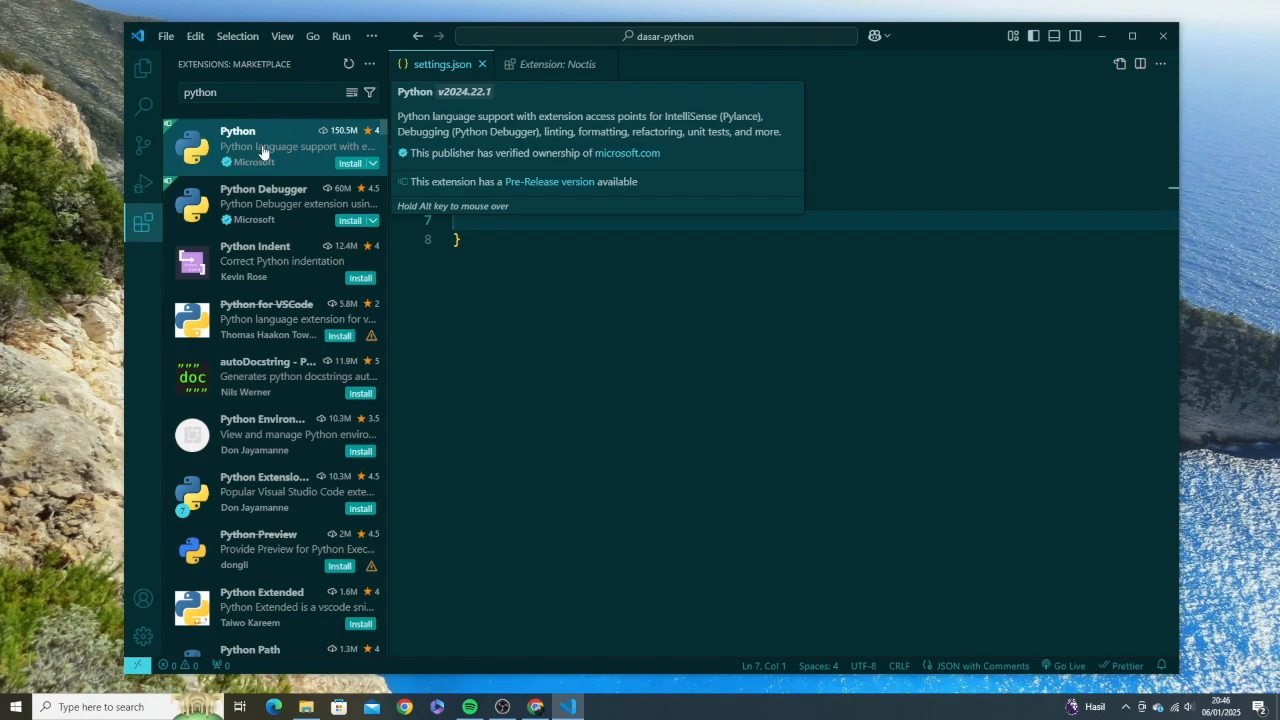
left_click(263, 151)
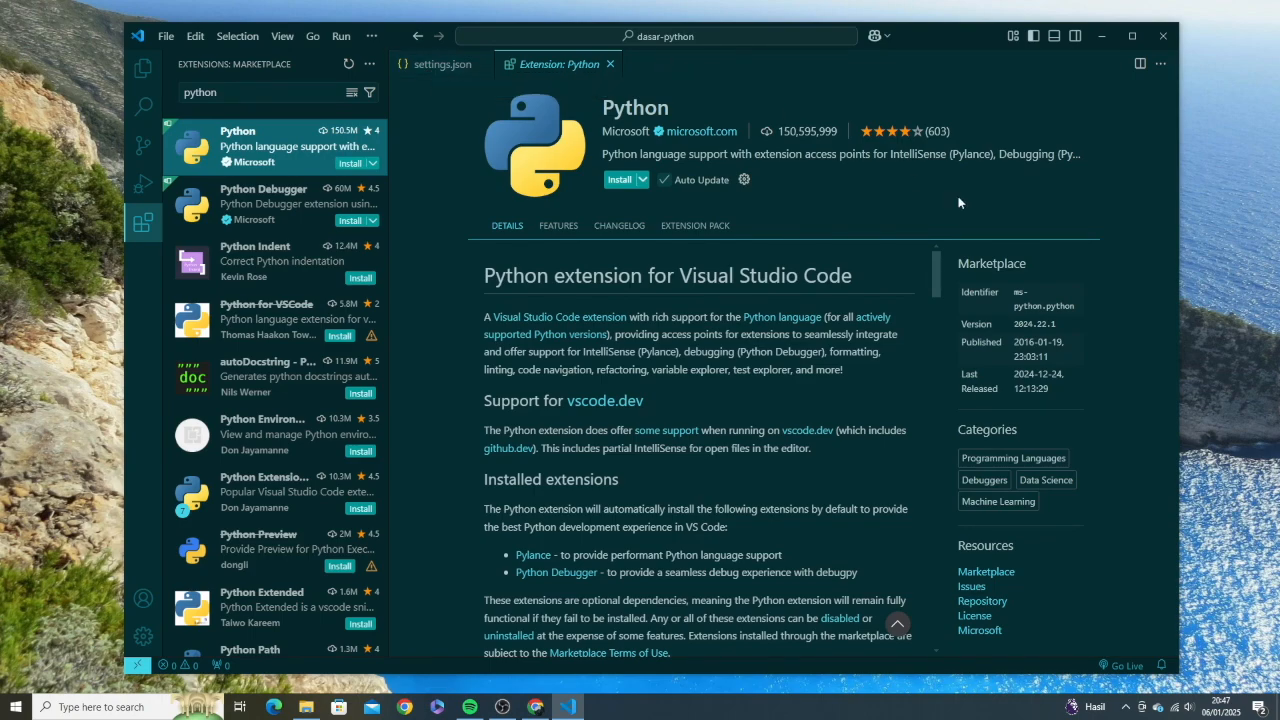
left_click(618, 180)
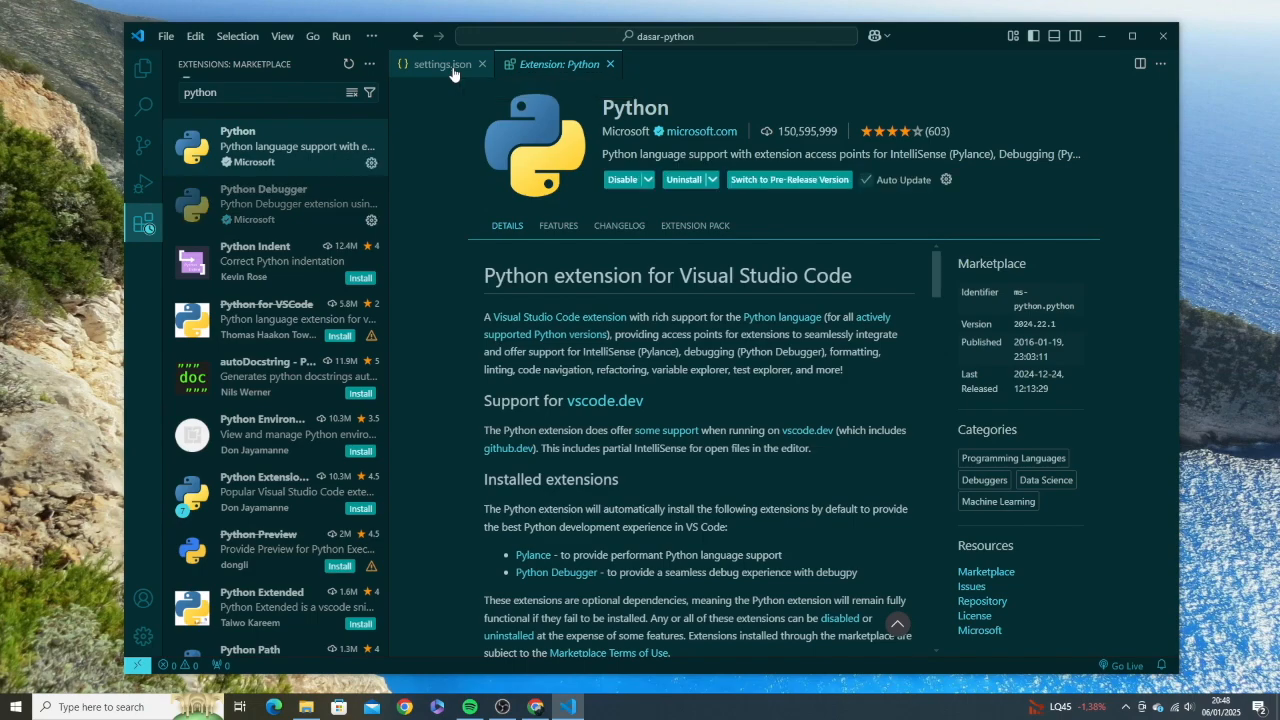
Step: Close the Python extension page and settings.json, and show the project files in the Explorer
left_click(452, 68)
left_click(574, 70)
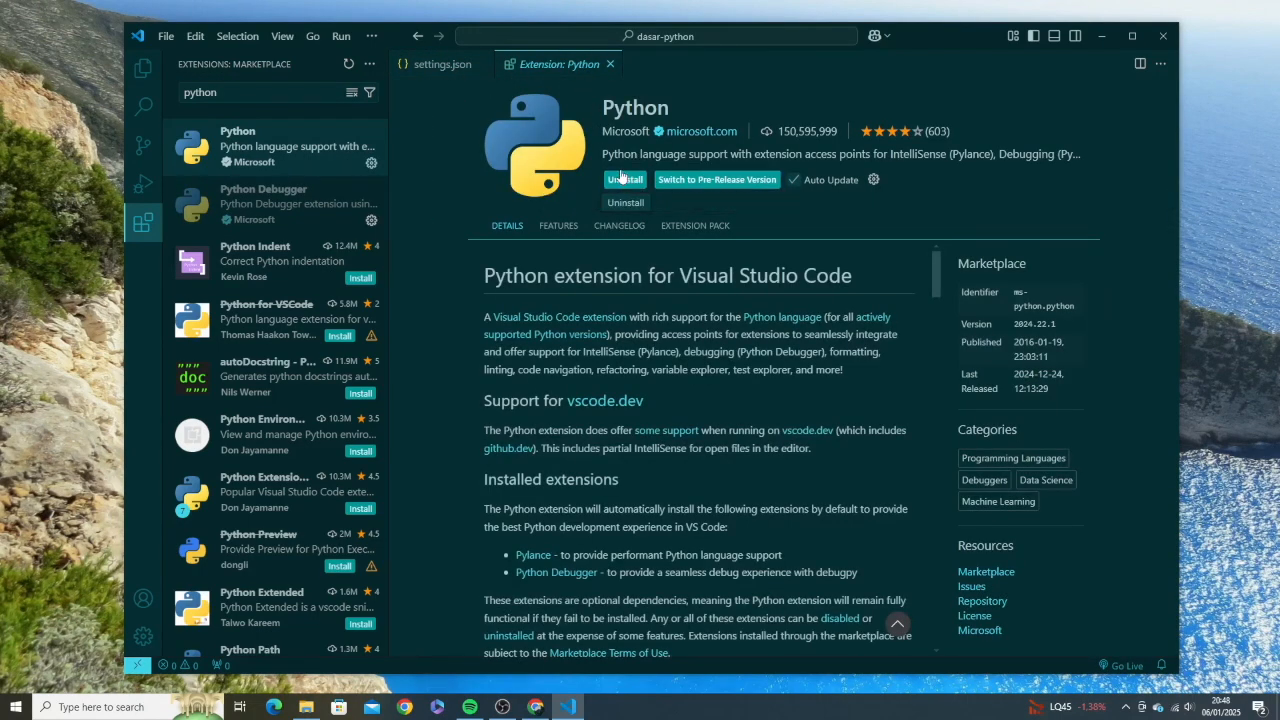
left_click(609, 64)
left_click(143, 67)
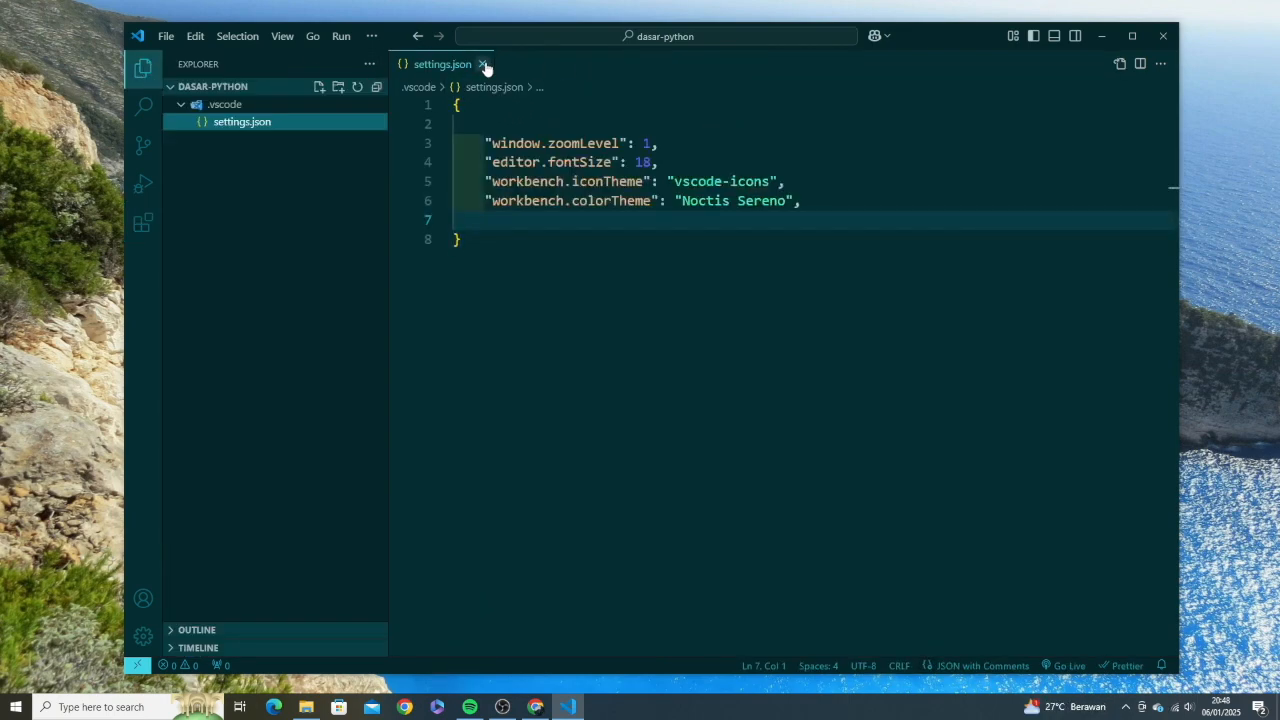
left_click(485, 64)
left_click(176, 90)
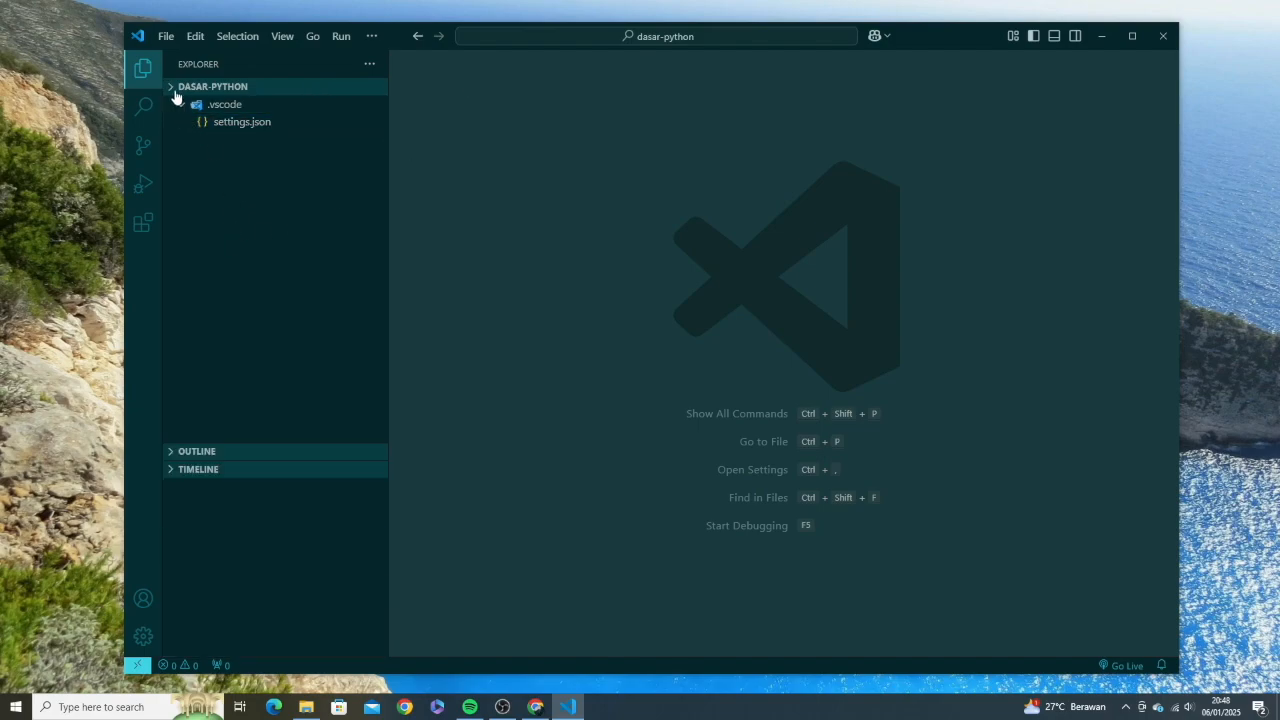
left_click(176, 90)
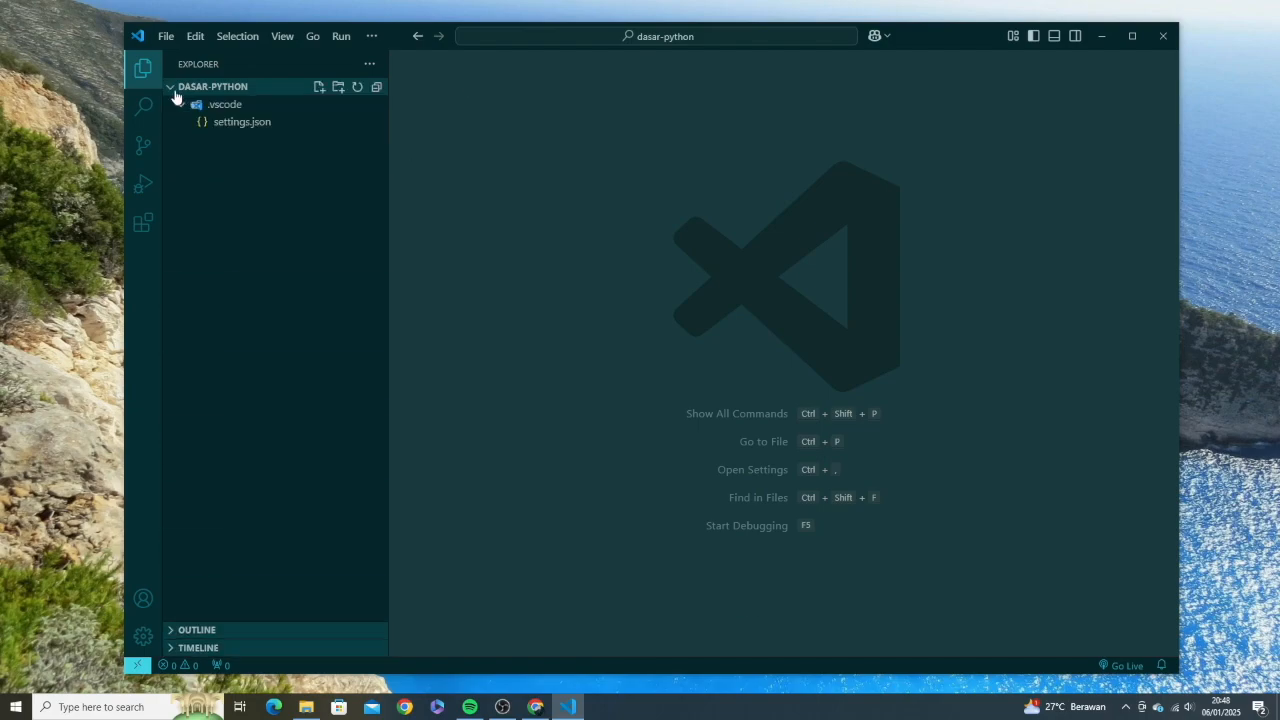
left_click(176, 90)
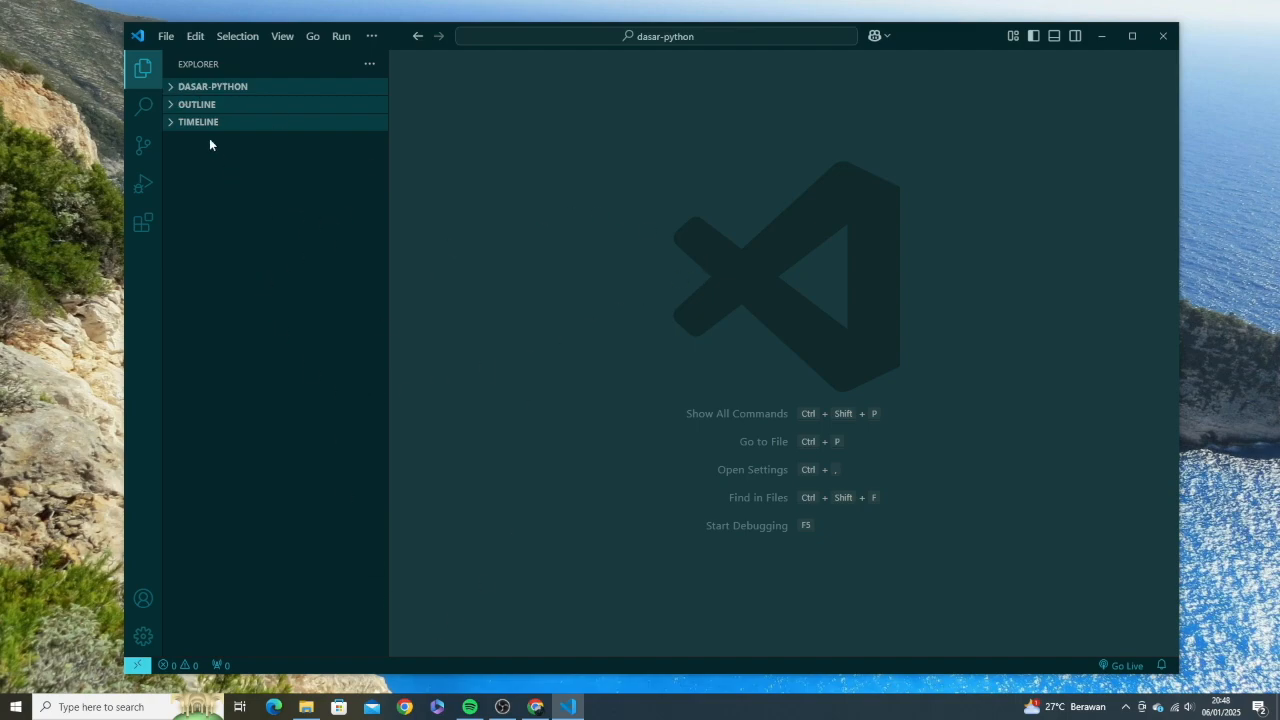
left_click(170, 89)
left_click(170, 89)
left_click(168, 89)
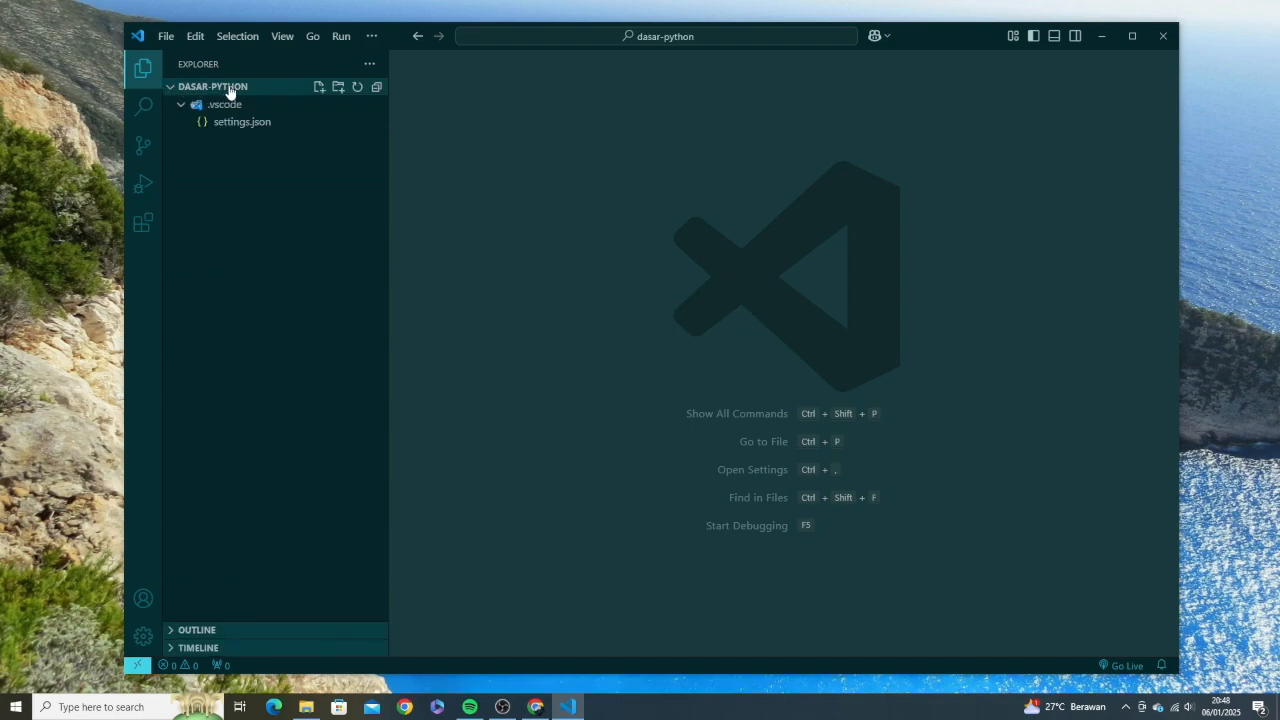
left_click(191, 92)
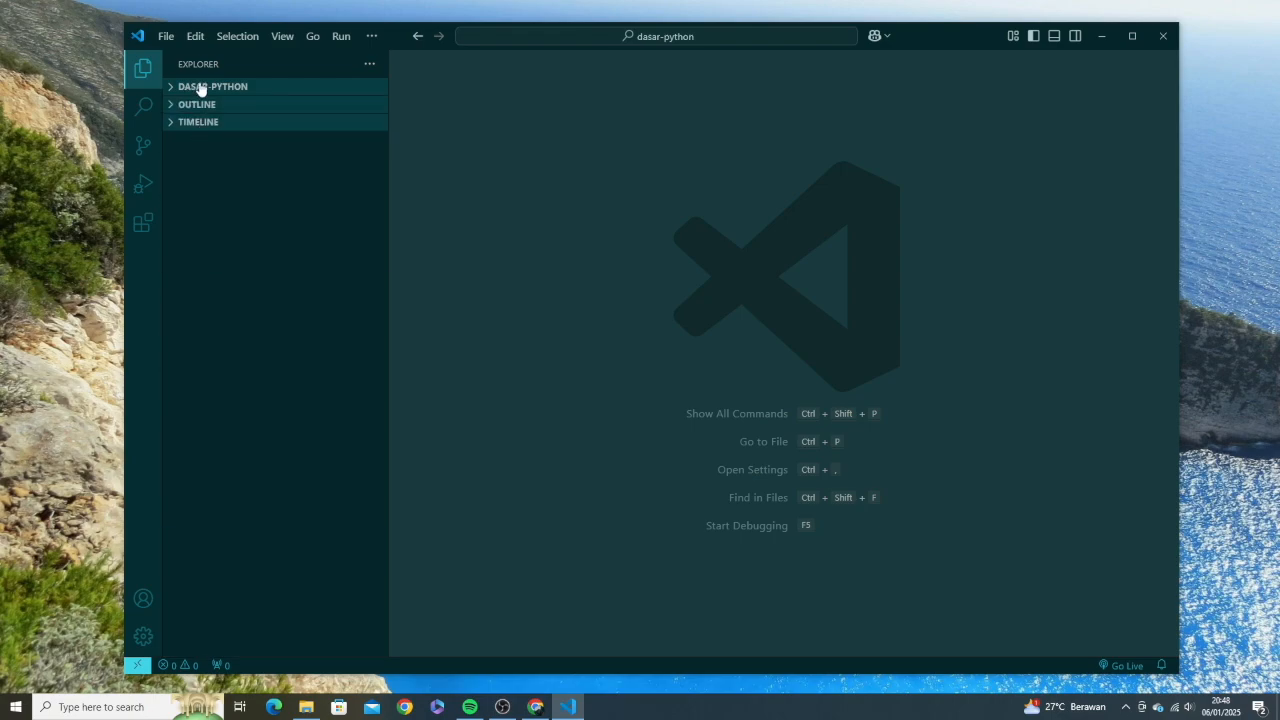
left_click(201, 89)
Step: Collapse the .vscode folder and create a file named main.py in the dasar-python root folder
left_click(317, 88)
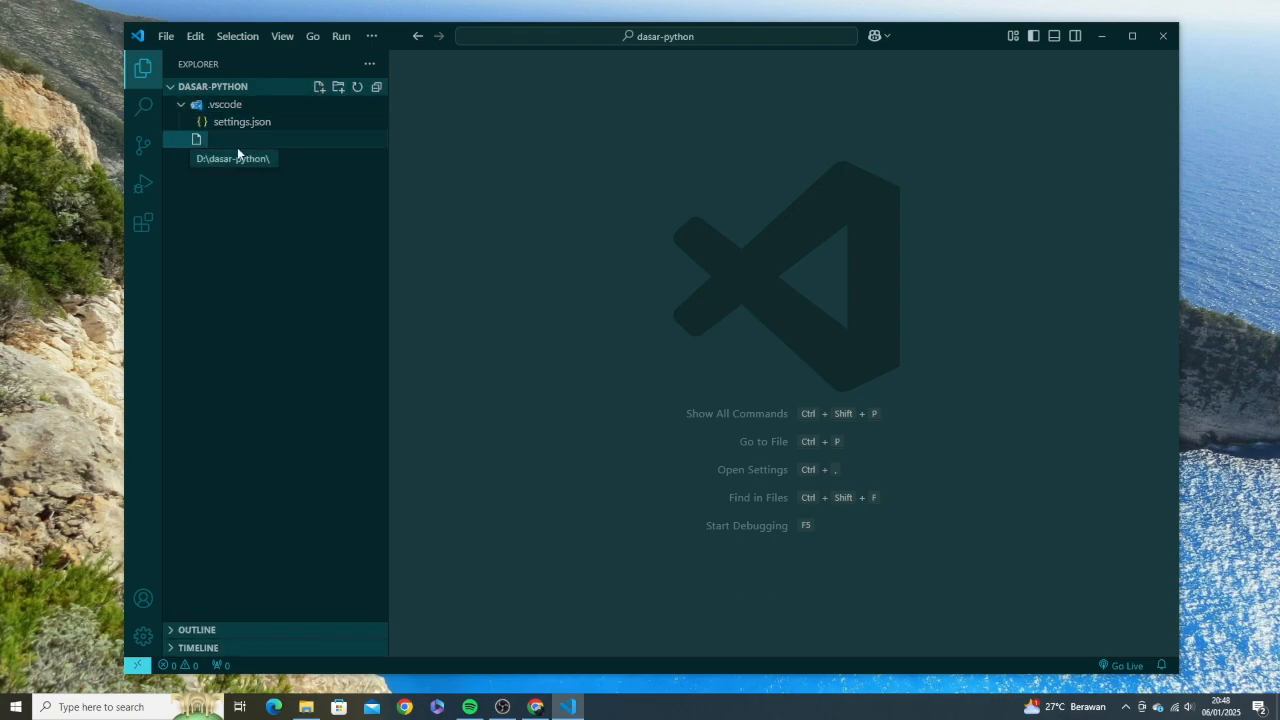
left_click(183, 109)
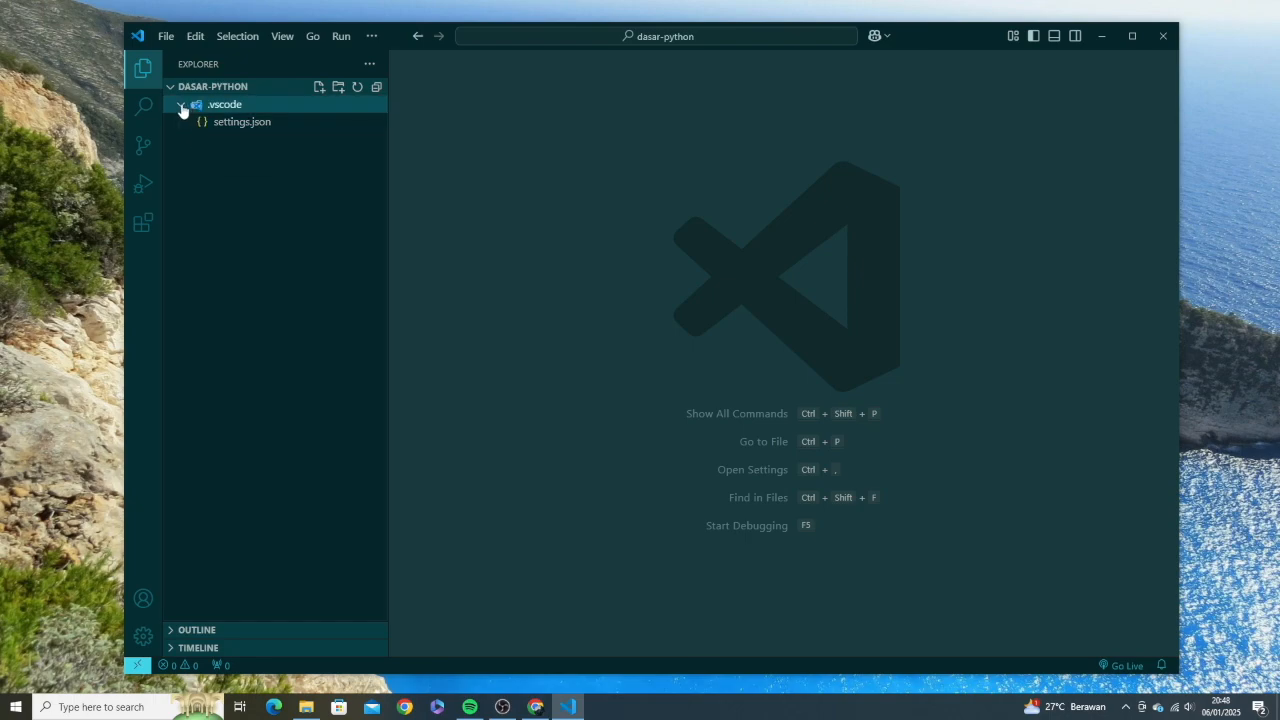
left_click(183, 109)
left_click(201, 89)
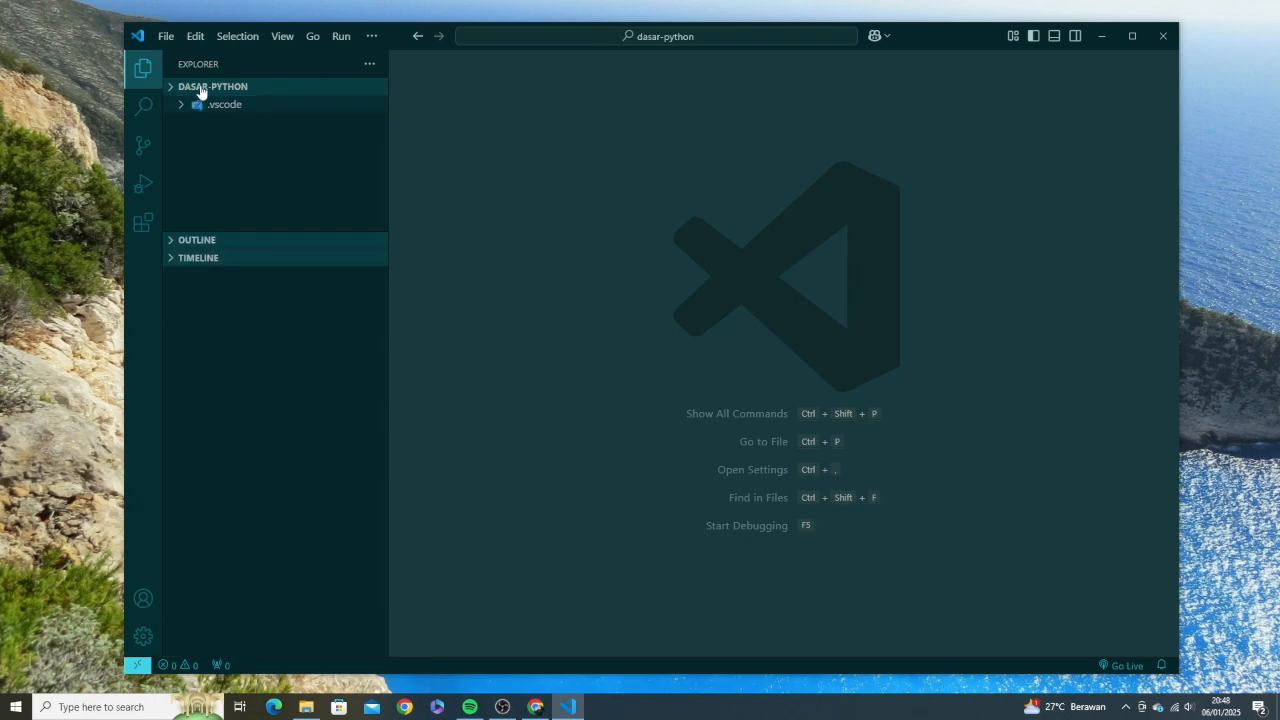
left_click(201, 89)
left_click(319, 88)
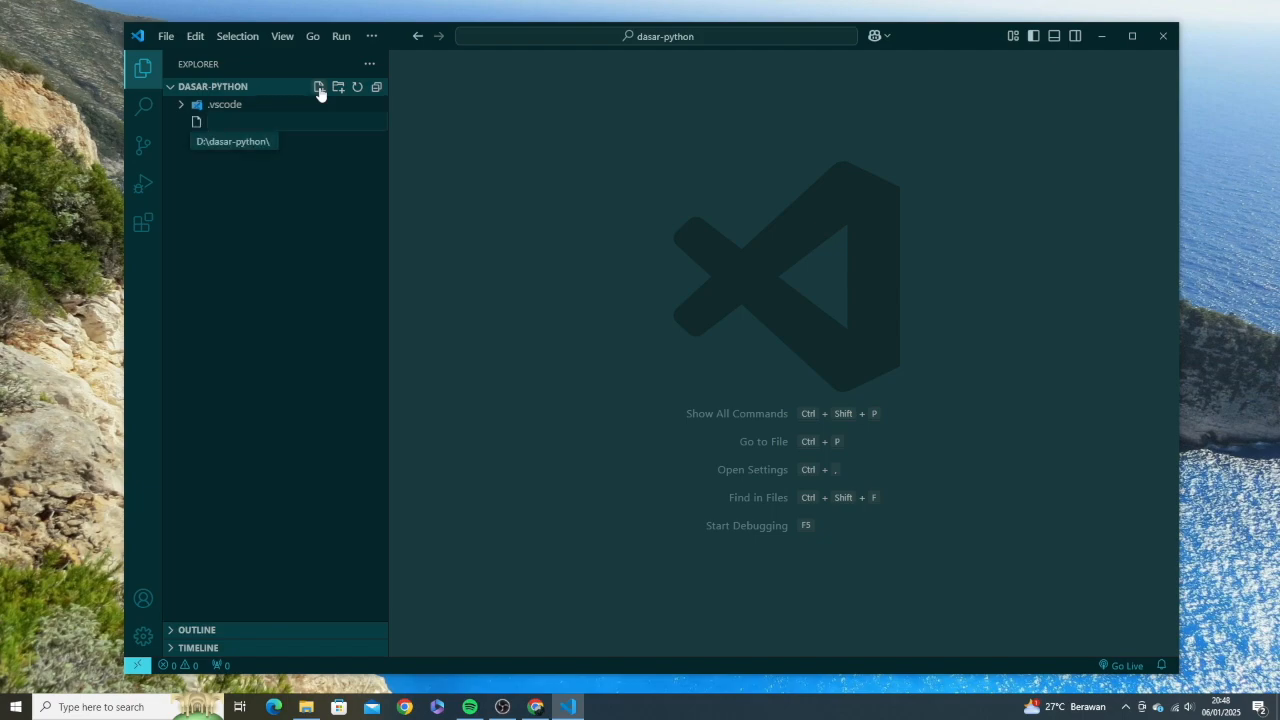
type("main.py")
key("Return")
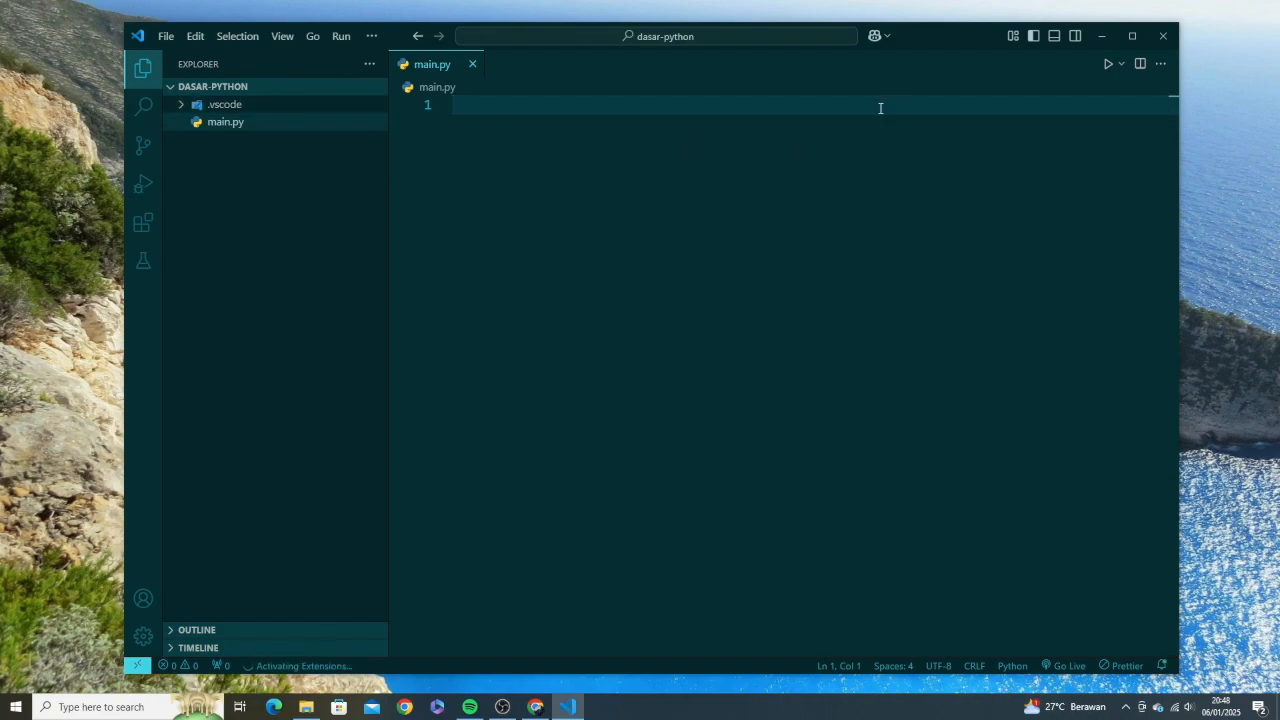
left_click(1108, 63)
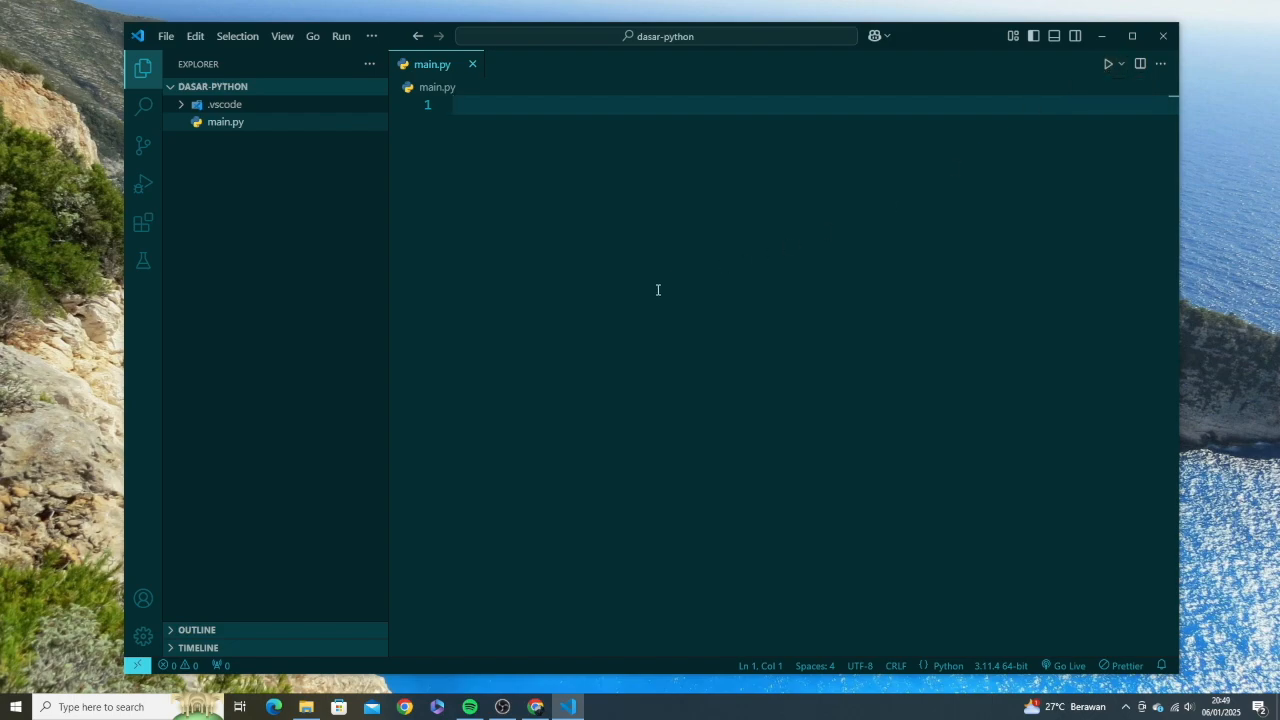
left_click(139, 226)
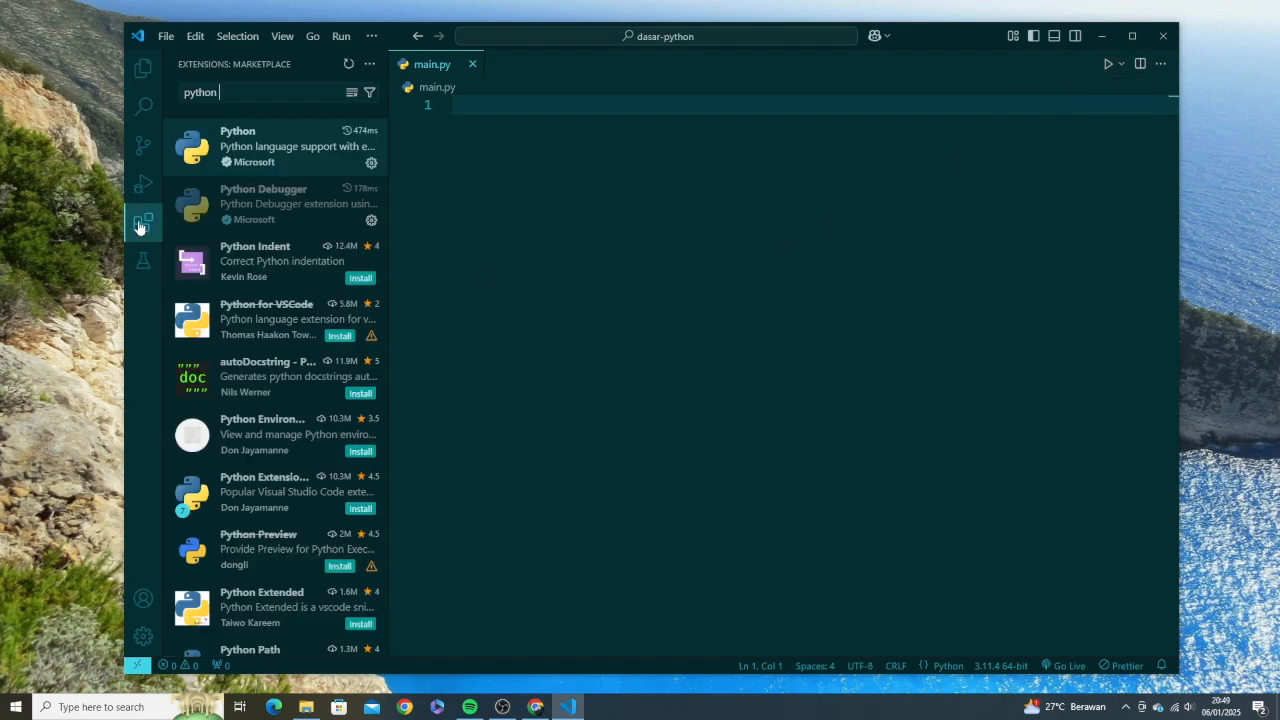
mouse_move(268, 205)
key("ctrl+shift+e")
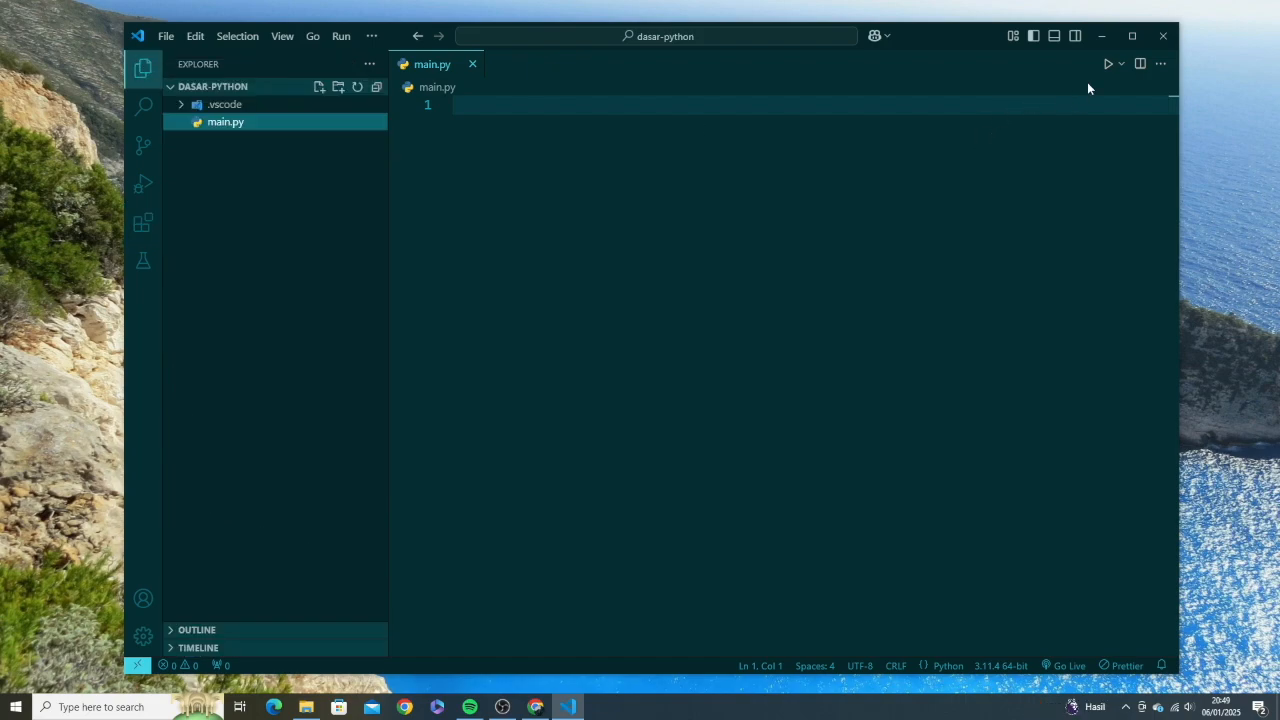
Step: Write print("hello world") on line 2 of main.py, leaving the first line empty
left_click(548, 110)
key("Return")
type("p")
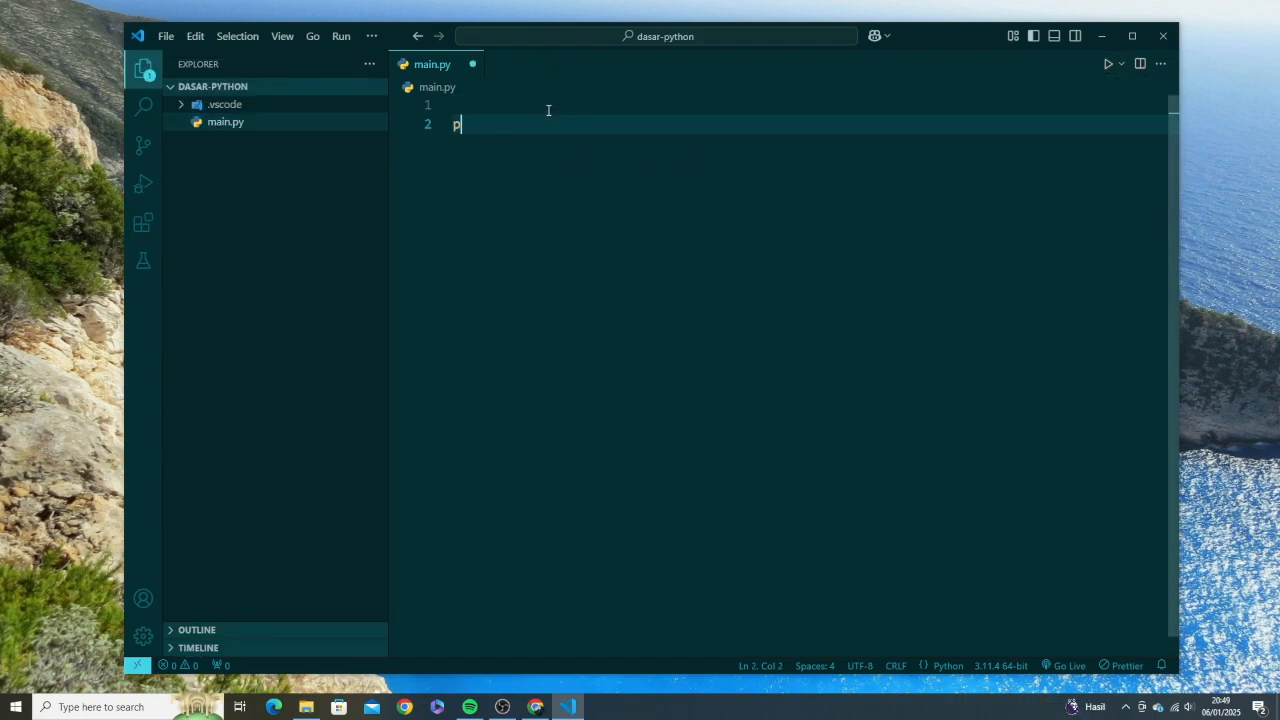
type("rint")
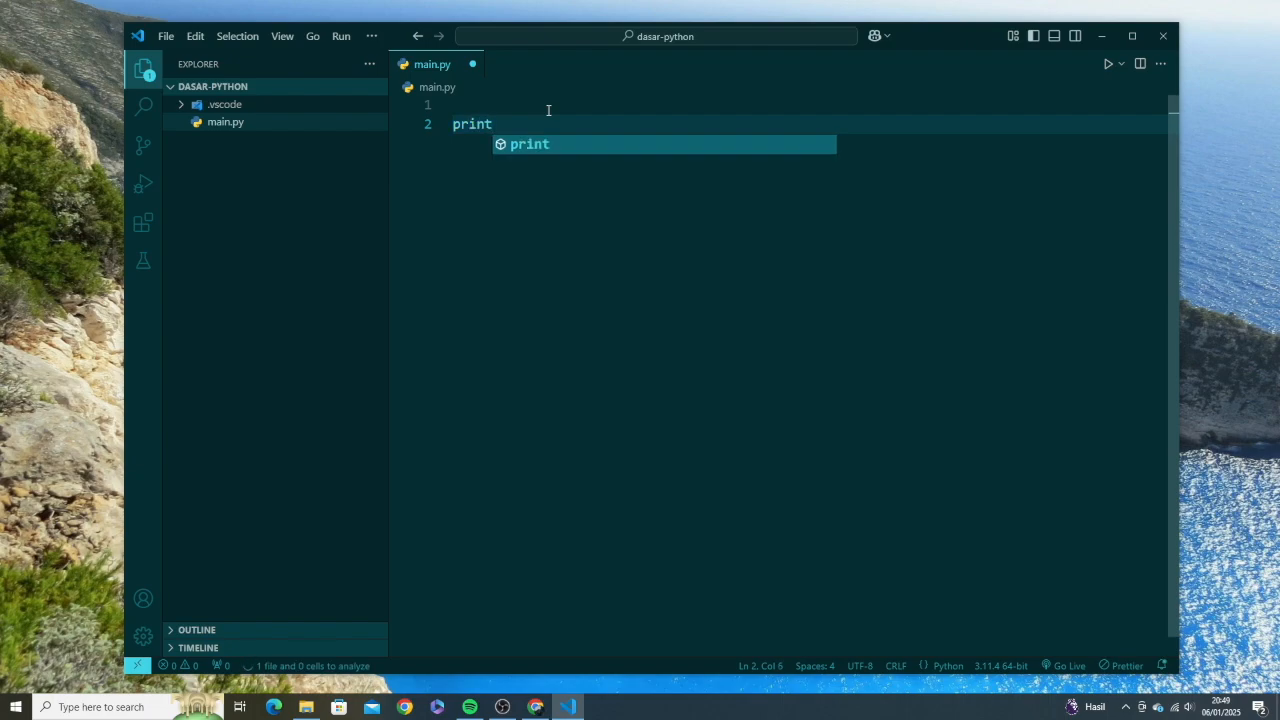
type("(\"he")
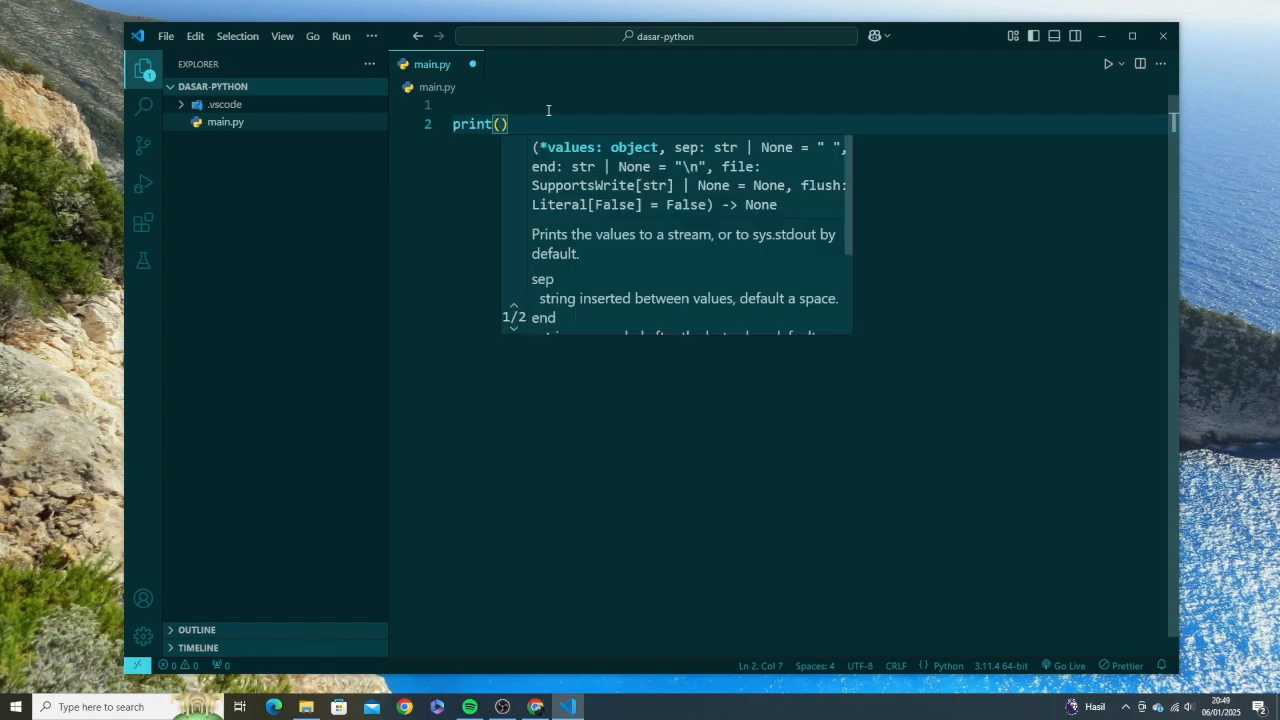
type("llo wo")
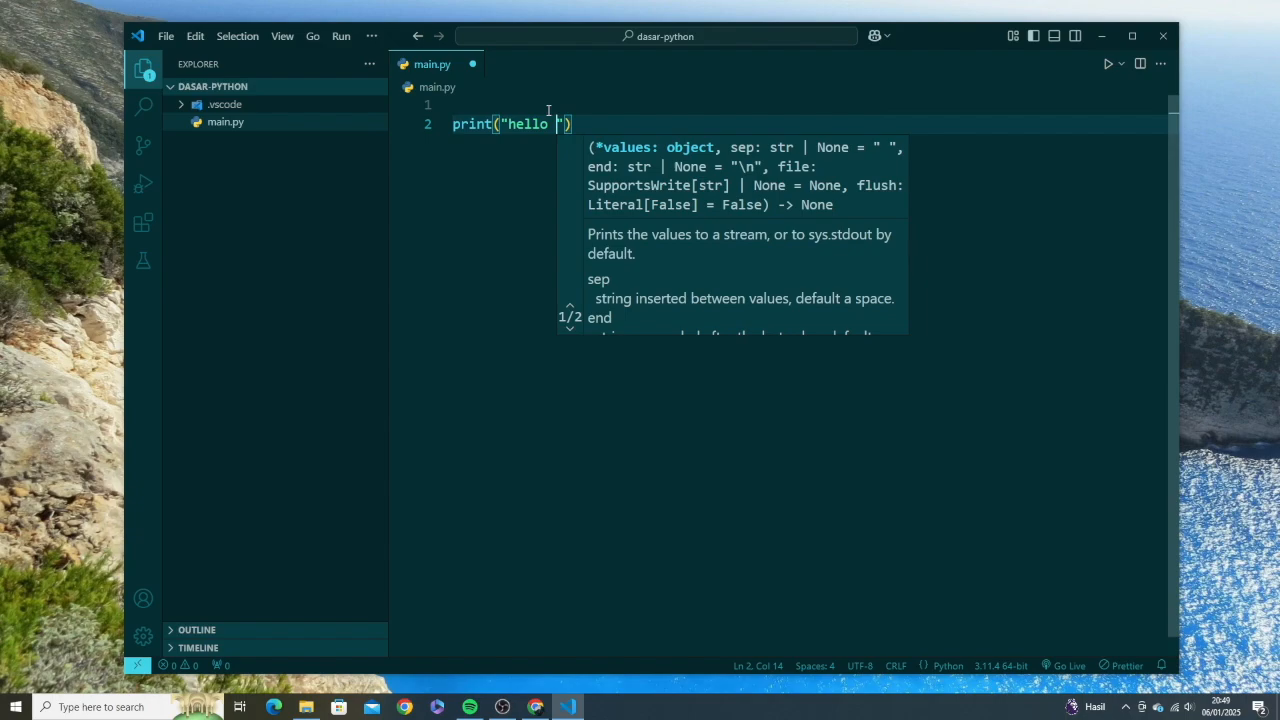
type("rld")
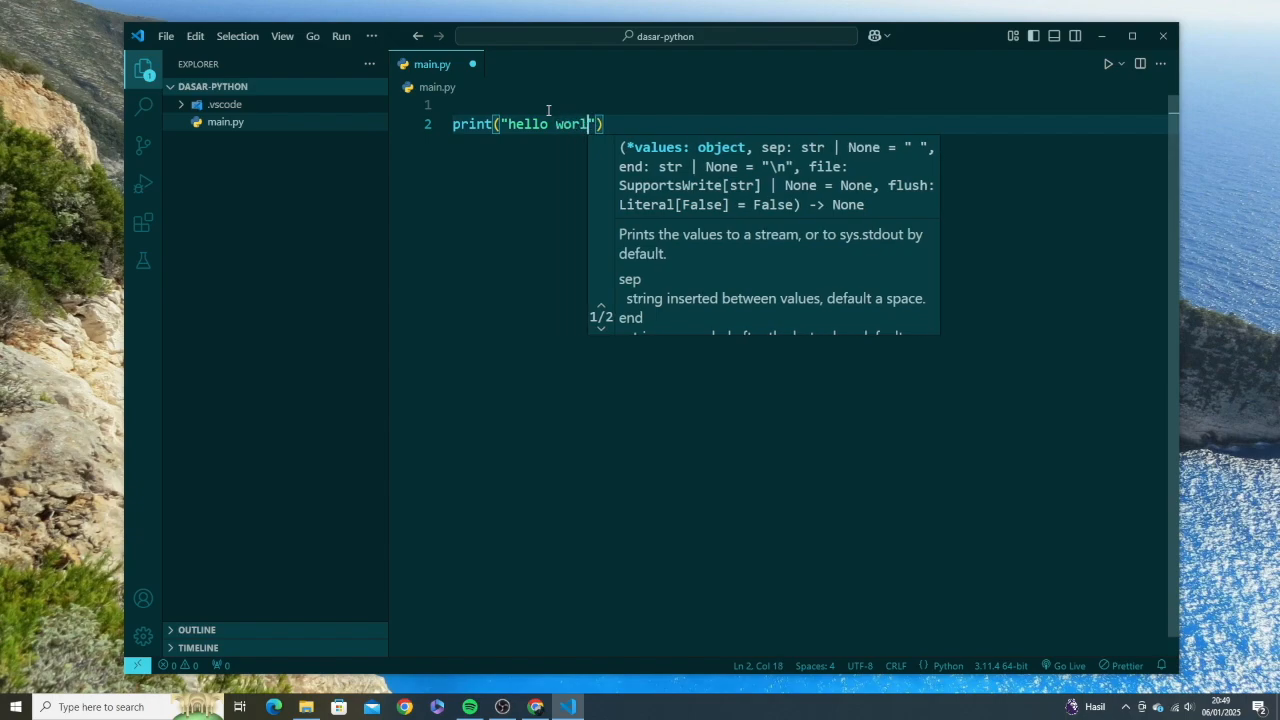
type("\")")
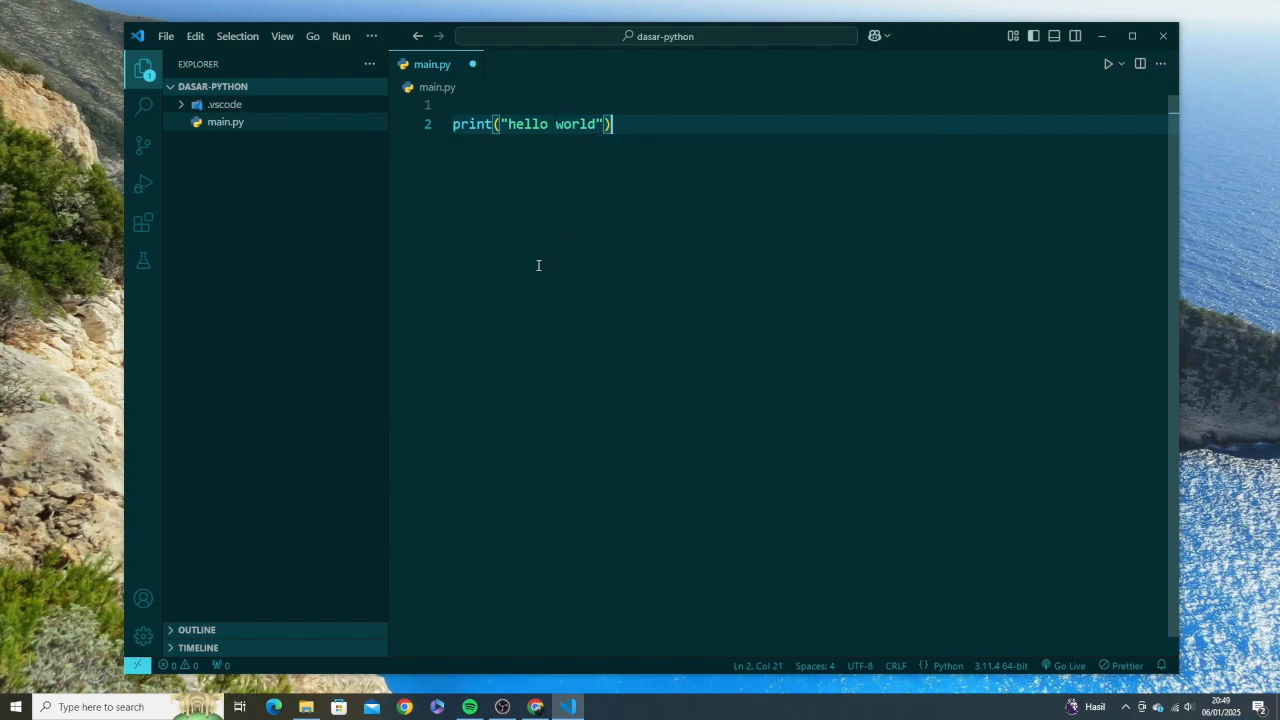
Step: Save main.py and run the Python file in the terminal
key("ctrl+s")
left_click(1108, 63)
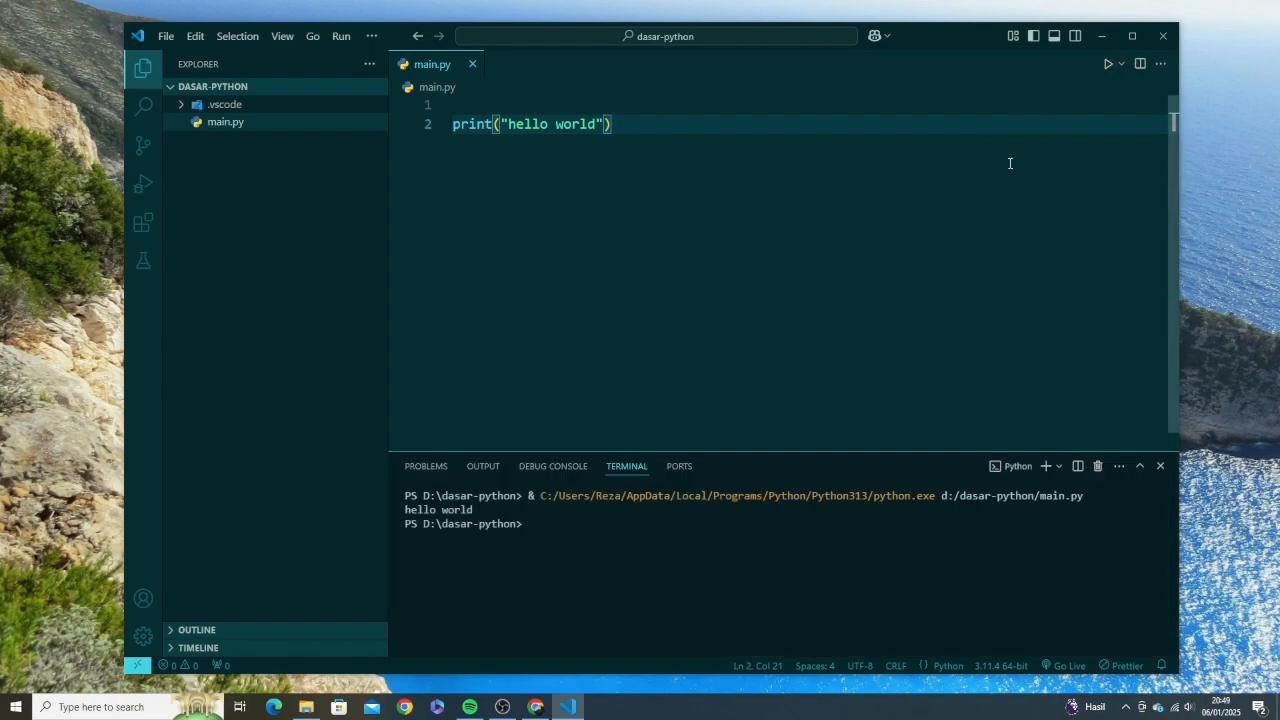